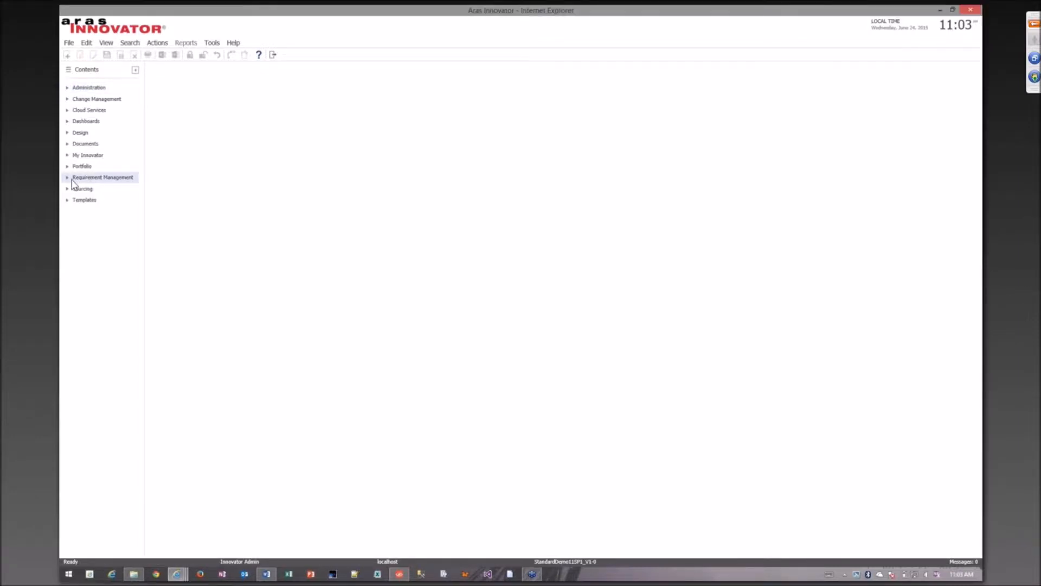
# Expand Requirement Management and run a search to list all requirement documents.
pyautogui.click(68, 178)
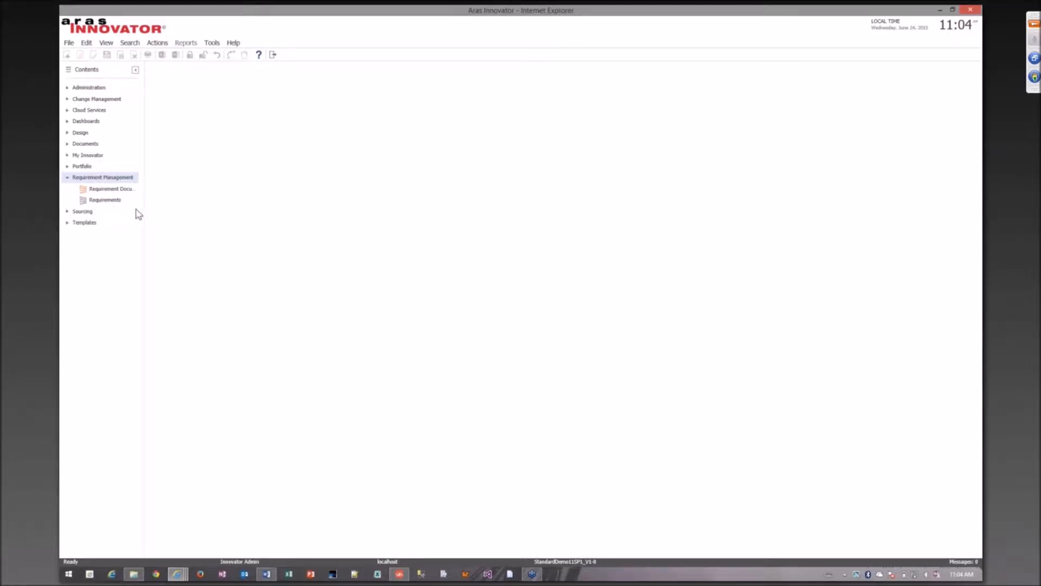
pyautogui.click(121, 190)
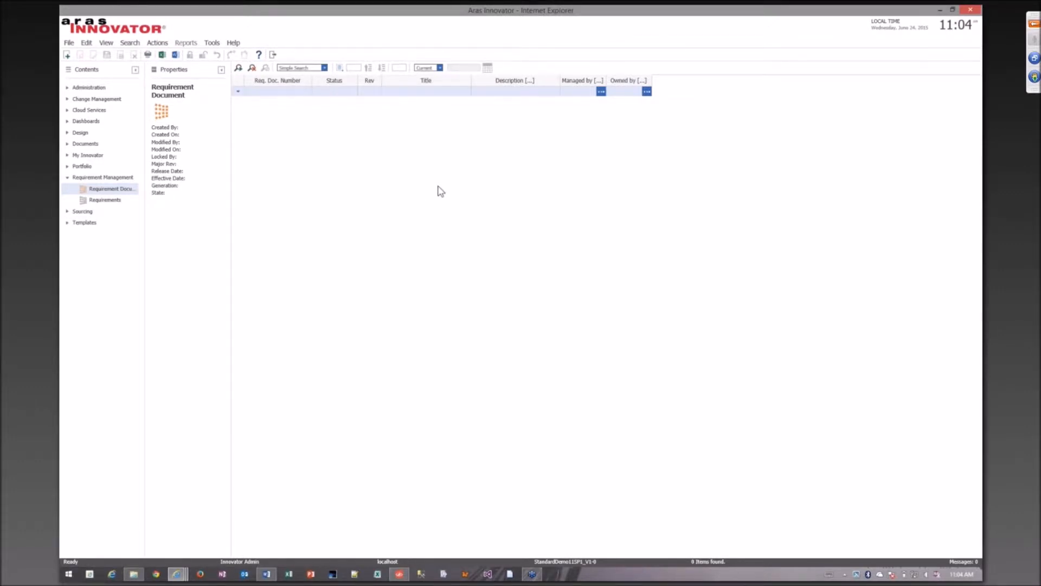
pyautogui.click(238, 74)
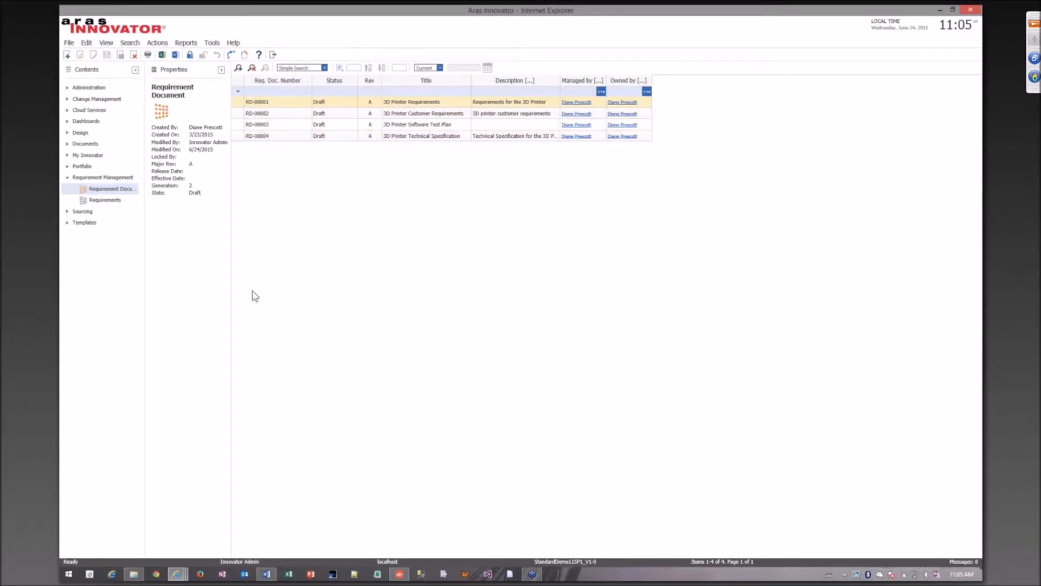
# Open requirement document RD-00001, 3D Printer Requirements, in its own window, and enlarge and reposition that window.
pyautogui.click(177, 574)
pyautogui.moveTo(204, 548)
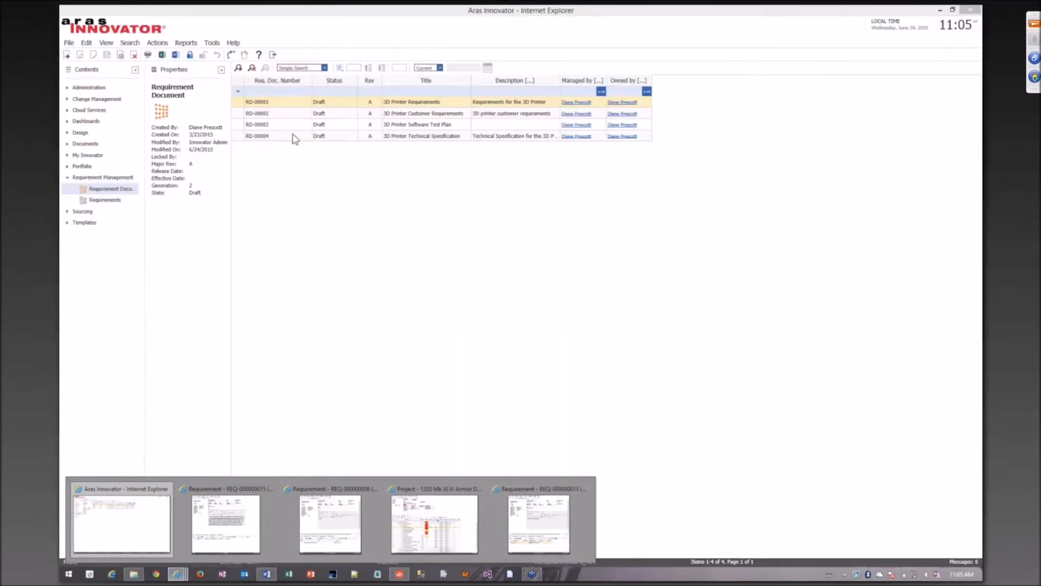
pyautogui.click(274, 102)
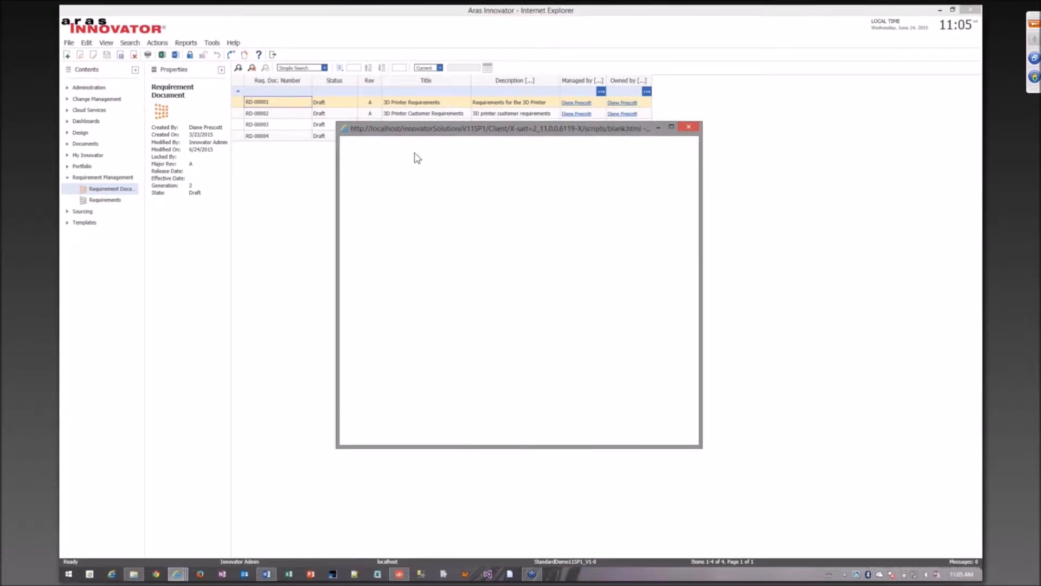
pyautogui.moveTo(418, 130); pyautogui.dragTo(291, 95)
pyautogui.moveTo(573, 411); pyautogui.dragTo(765, 512)
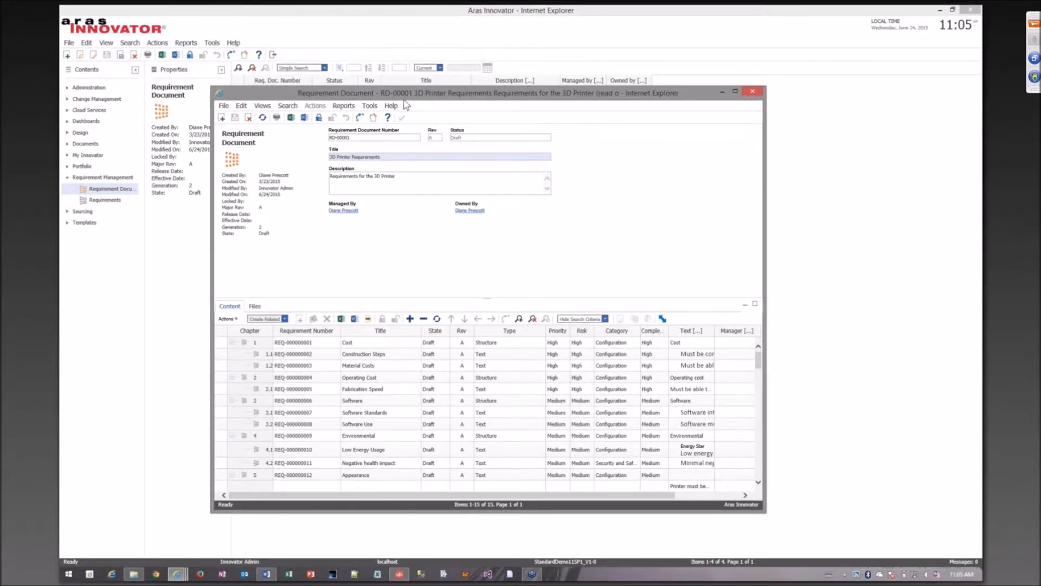
pyautogui.moveTo(420, 93); pyautogui.dragTo(416, 85)
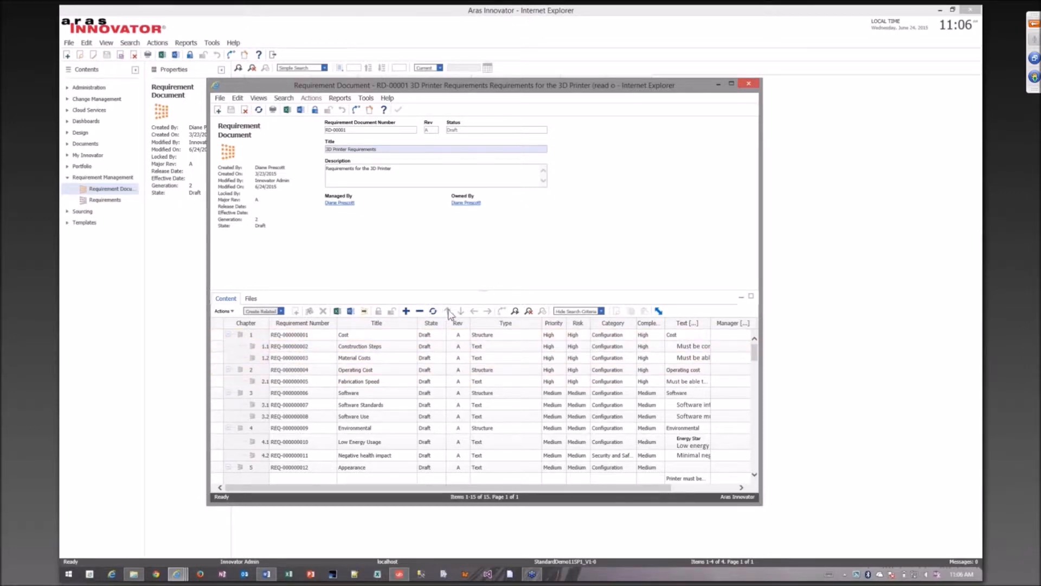
# Examine the actions available for the Cost requirement in chapter 1, including the options to move it.
pyautogui.rightClick(257, 345)
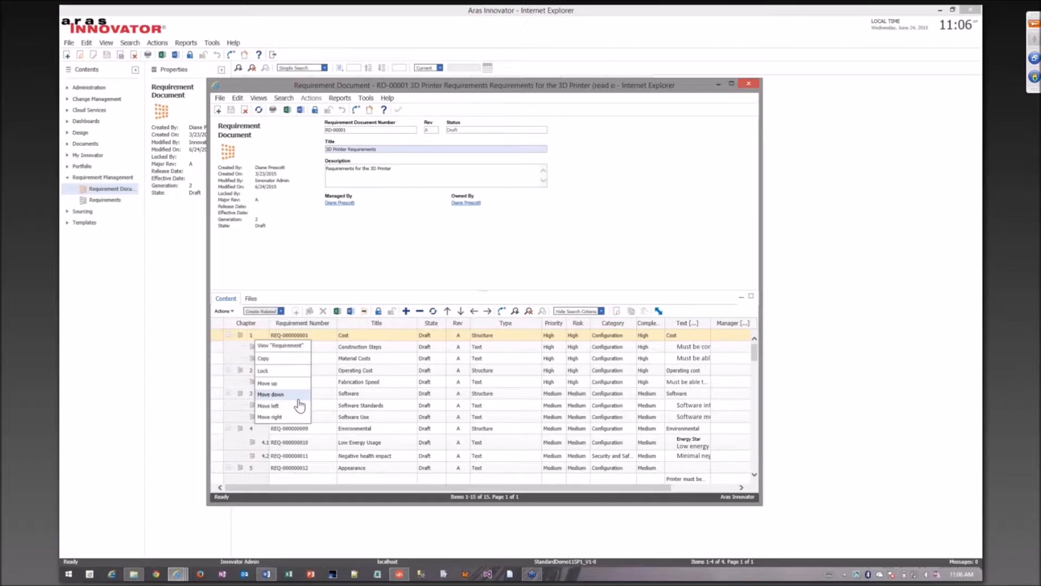
pyautogui.click(242, 381)
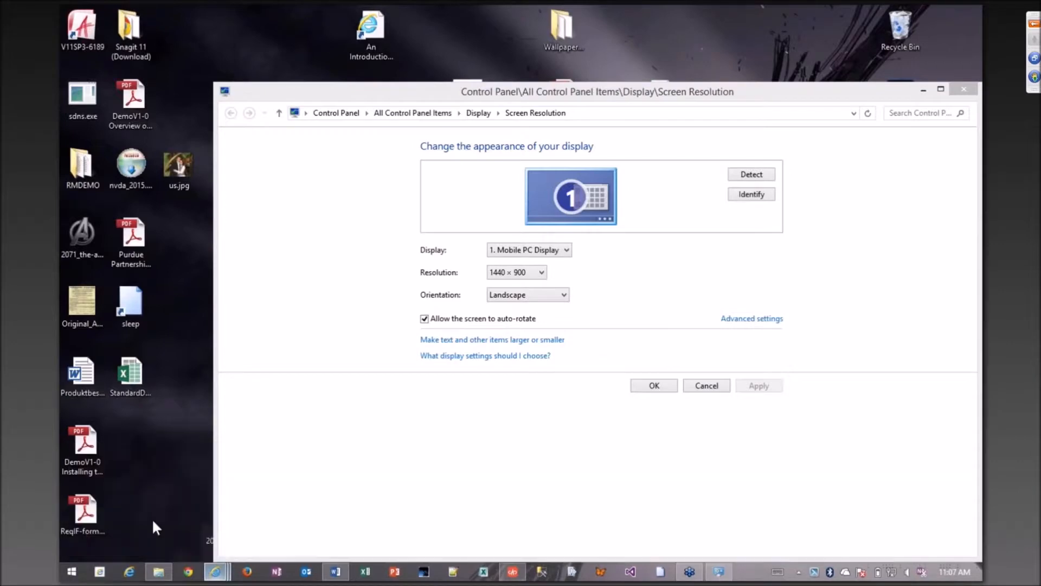
# Bring the RD-00001 requirement document window back to the front and reposition it over the main window.
pyautogui.click(153, 524)
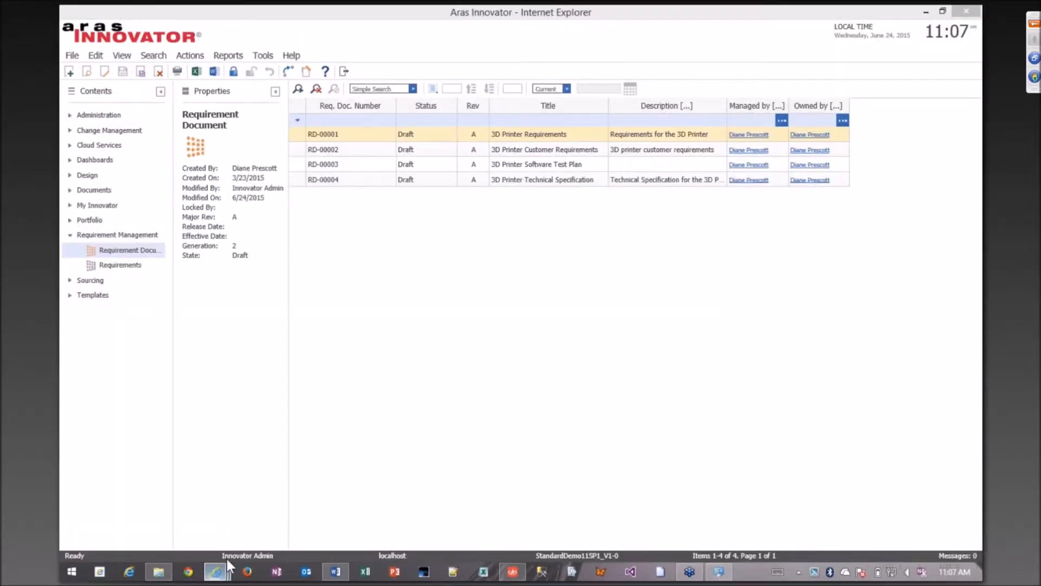
pyautogui.click(216, 571)
pyautogui.click(837, 503)
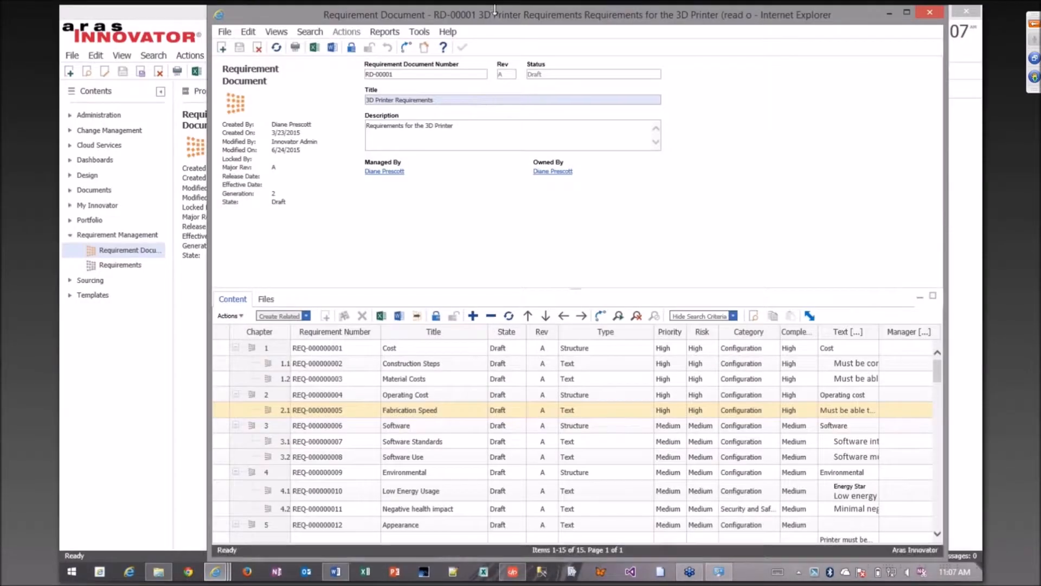
pyautogui.moveTo(495, 16); pyautogui.dragTo(434, 16)
pyautogui.keyDown('ctrl'); pyautogui.click(568, 399); pyautogui.keyUp('ctrl')
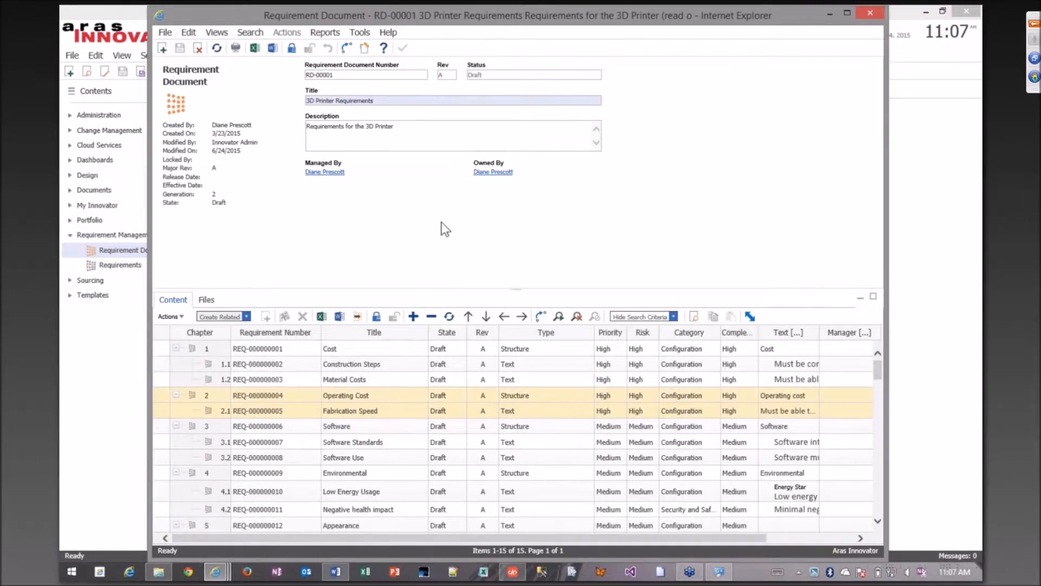
pyautogui.moveTo(576, 17); pyautogui.dragTo(512, 14)
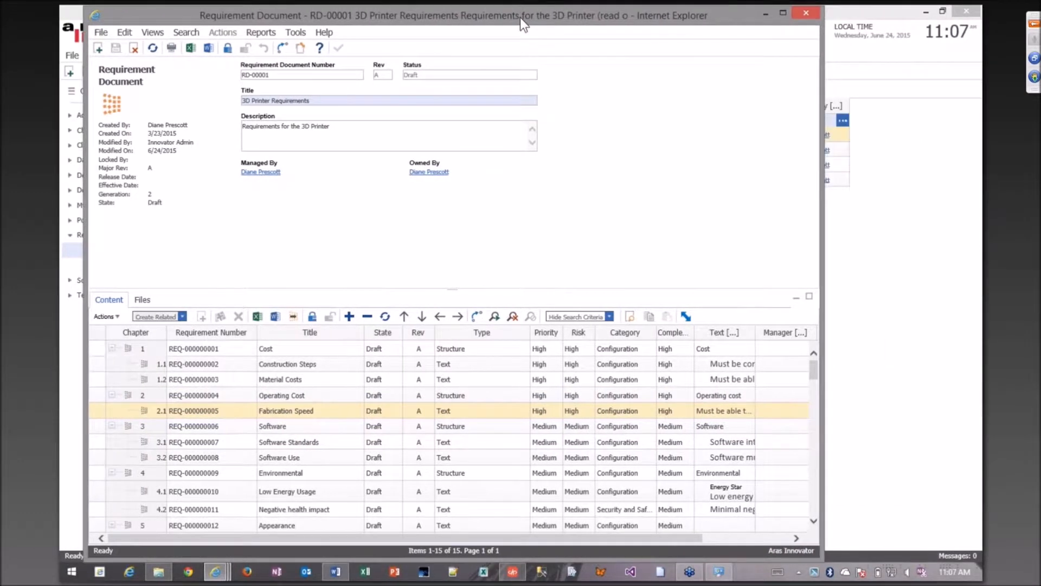
# Examine the remaining columns of the document's requirements, including Files, Parts and Links, and return to the Chapter column.
pyautogui.keyDown('ctrl'); pyautogui.click(379, 354); pyautogui.keyUp('ctrl')
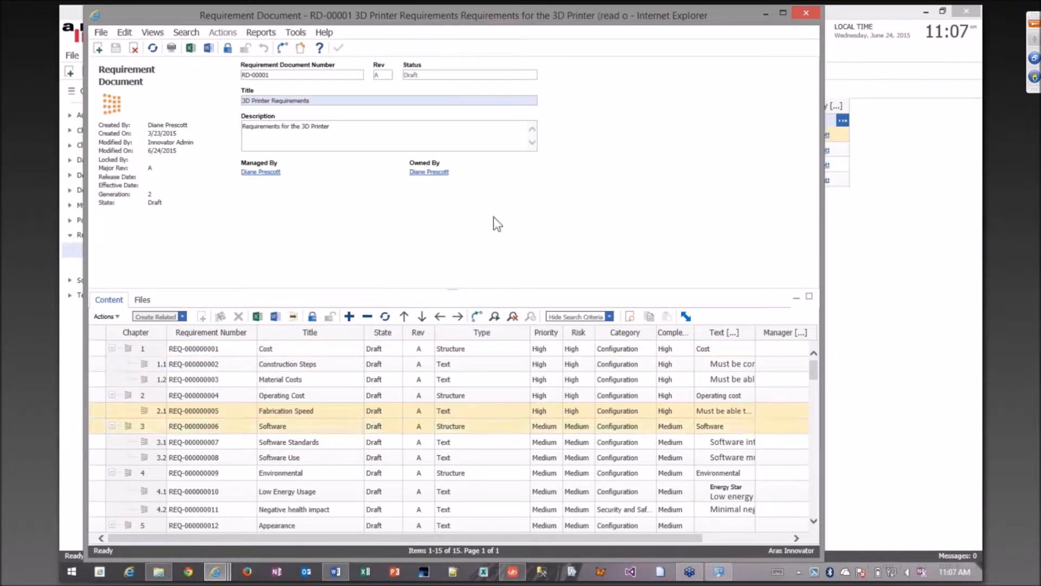
pyautogui.moveTo(686, 538); pyautogui.dragTo(765, 538)
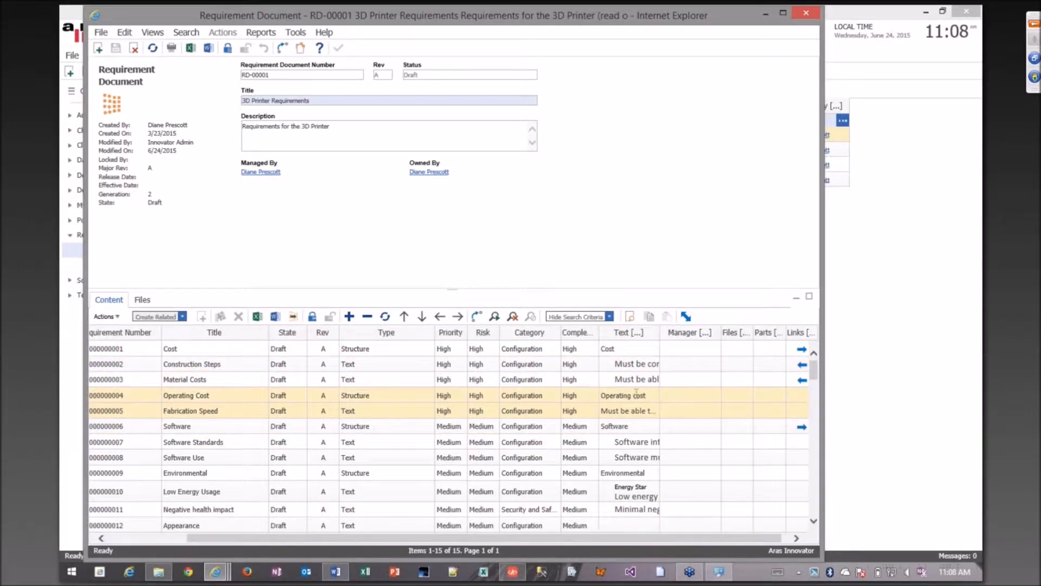
pyautogui.moveTo(608, 539); pyautogui.dragTo(617, 539)
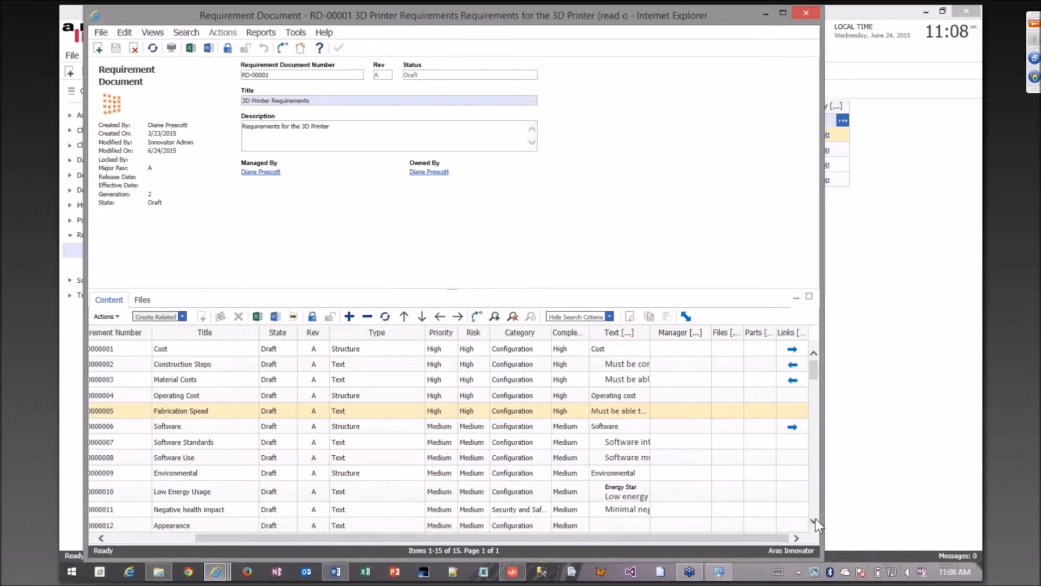
pyautogui.moveTo(618, 542); pyautogui.dragTo(460, 528)
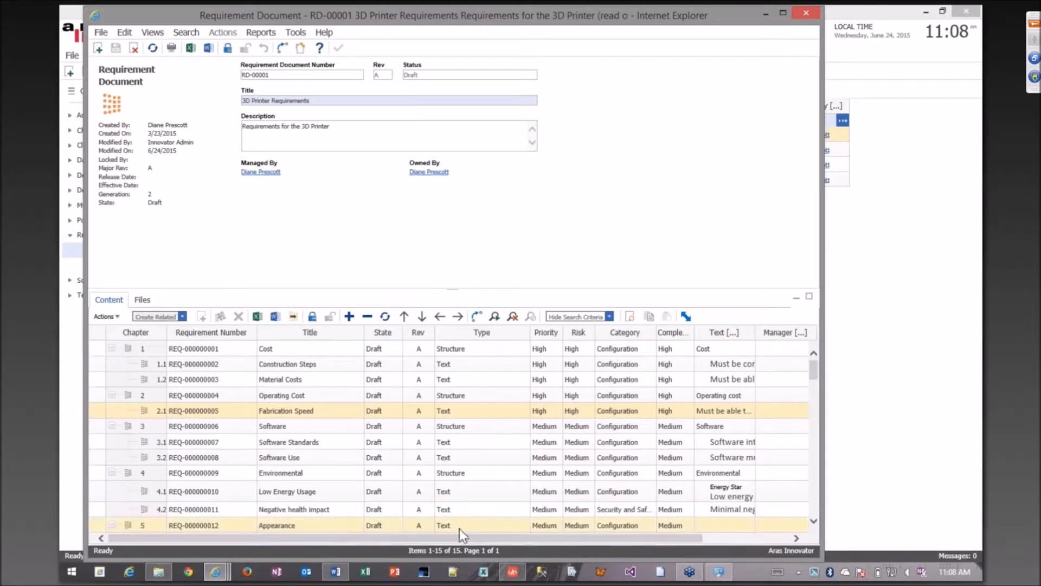
# List the individual requirements under Requirement Management and examine their rows and their Files, Parts and Links columns.
pyautogui.moveTo(449, 20); pyautogui.dragTo(591, 25)
pyautogui.click(123, 266)
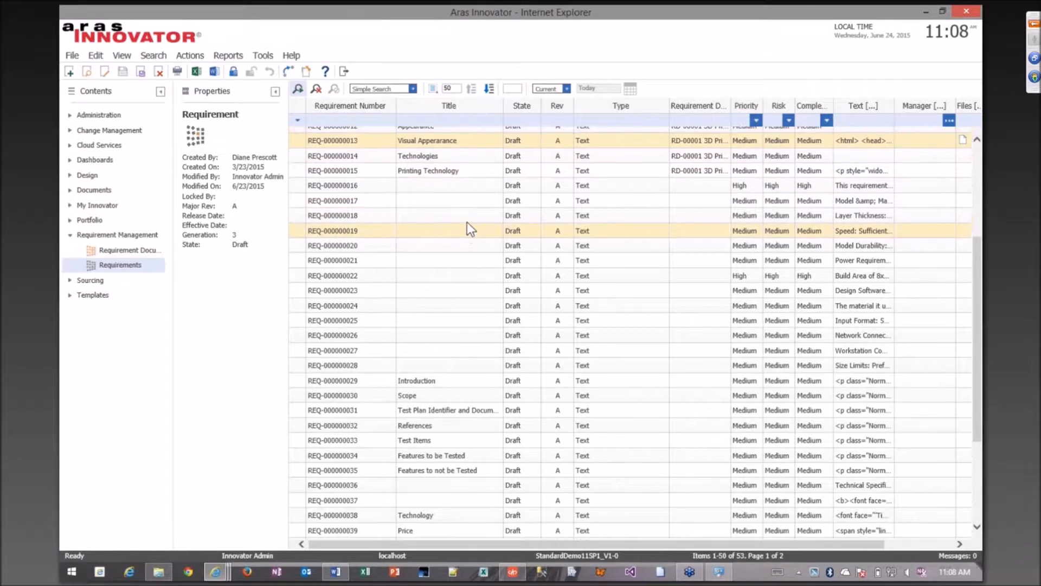
pyautogui.scroll(5, 467, 222)
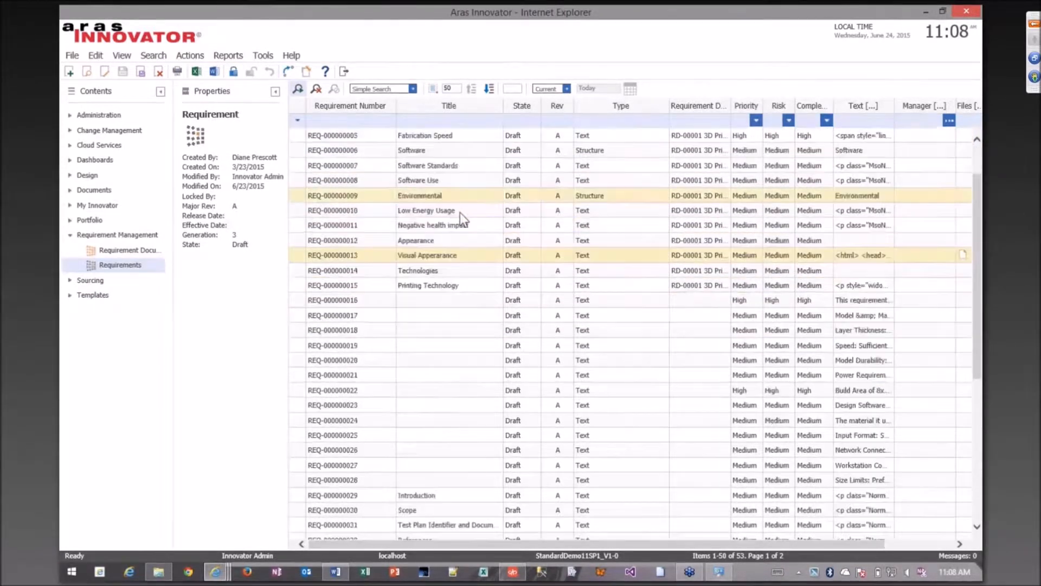
pyautogui.scroll(-3, 460, 212)
pyautogui.scroll(5, 460, 213)
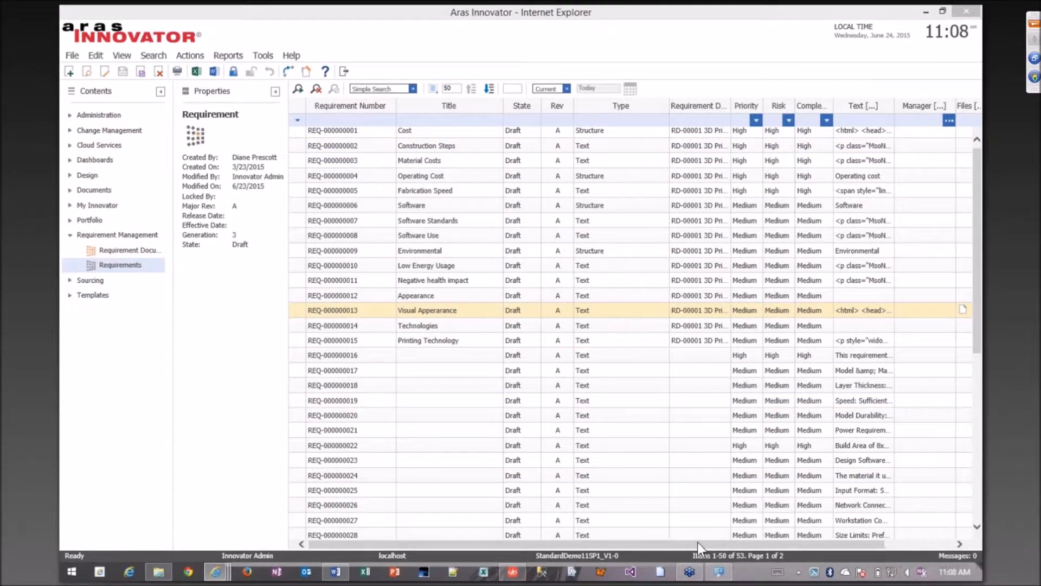
pyautogui.moveTo(698, 544); pyautogui.dragTo(806, 550)
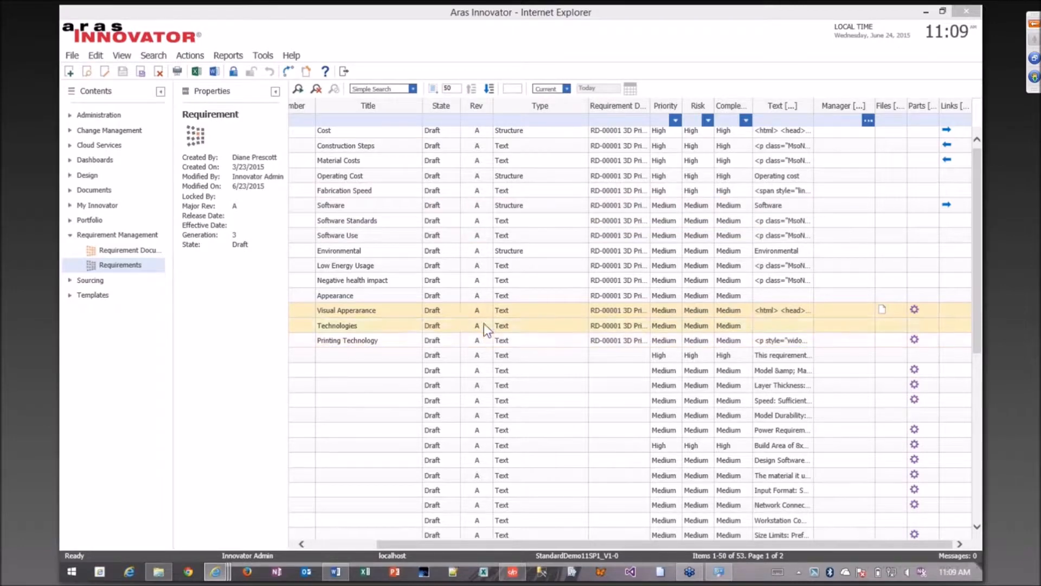
# Switch to the open window of requirement REQ-000000015, reposition it, and lock the requirement for editing.
pyautogui.moveTo(217, 574)
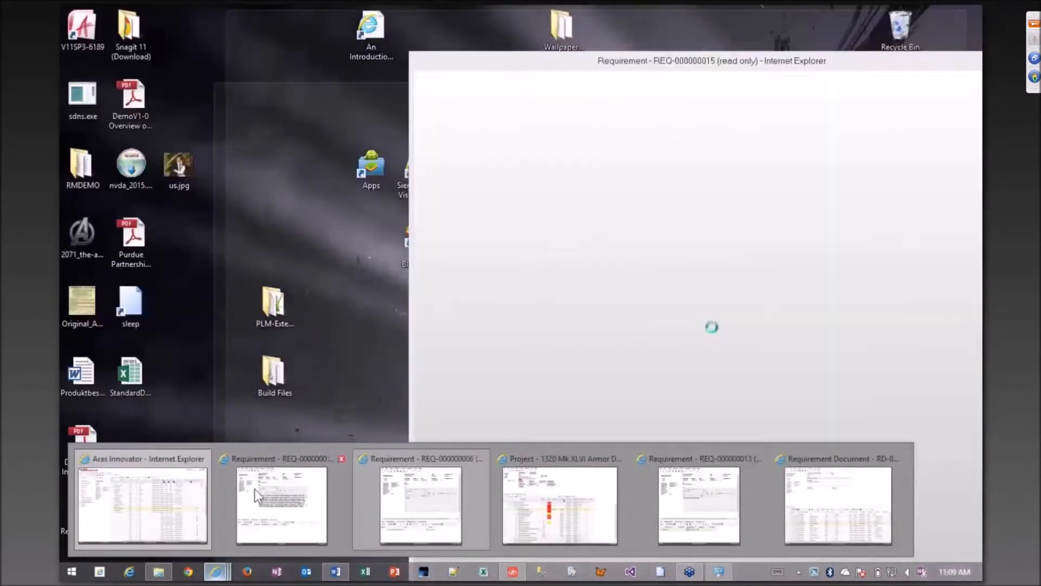
pyautogui.click(254, 489)
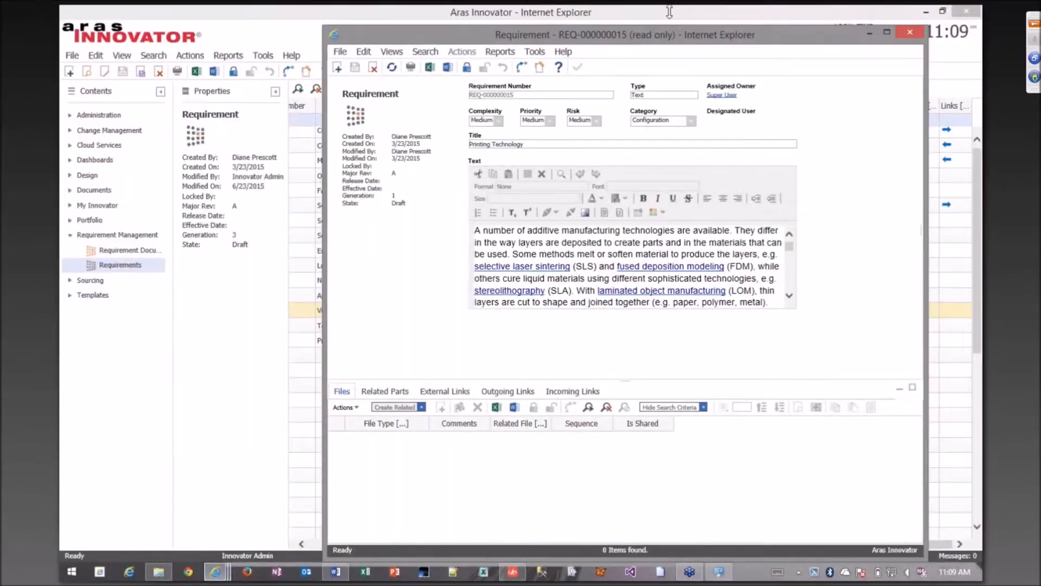
pyautogui.moveTo(658, 38); pyautogui.dragTo(423, 45)
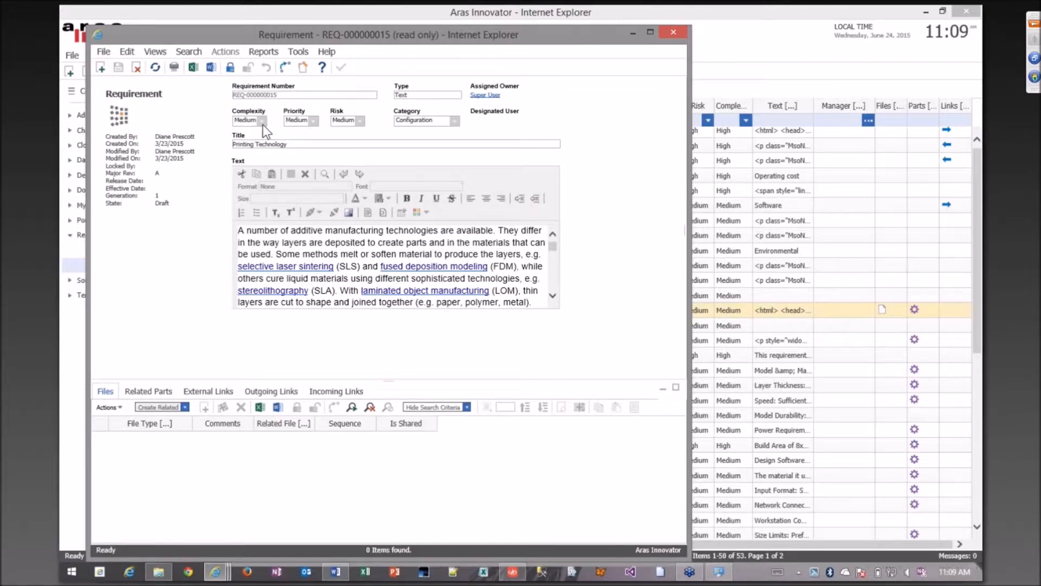
pyautogui.click(229, 67)
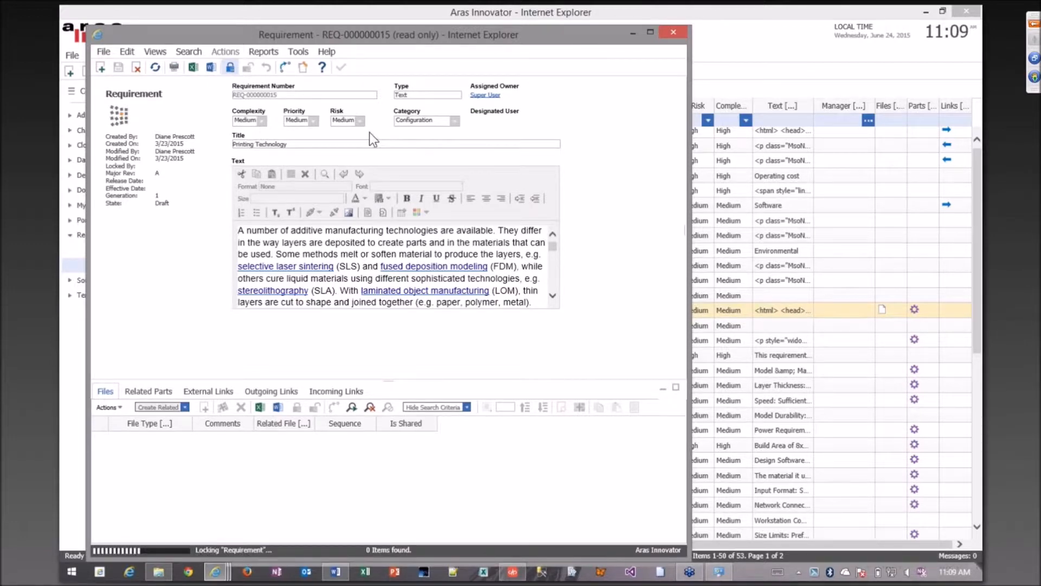
# Review the selectable Complexity and Category values of the Printing Technology requirement, keeping the current choices.
pyautogui.click(259, 122)
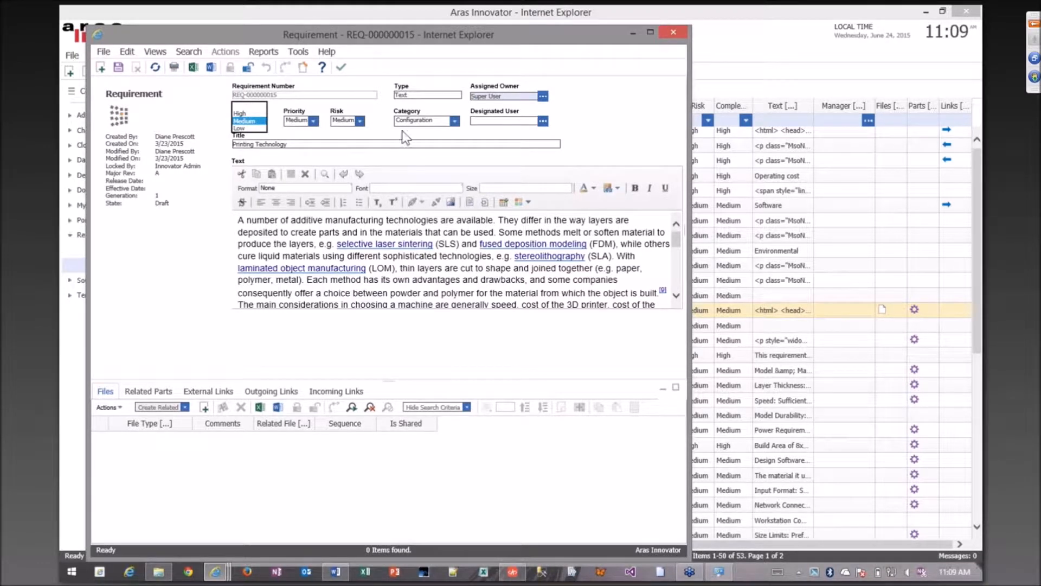
pyautogui.click(427, 123)
pyautogui.click(427, 123)
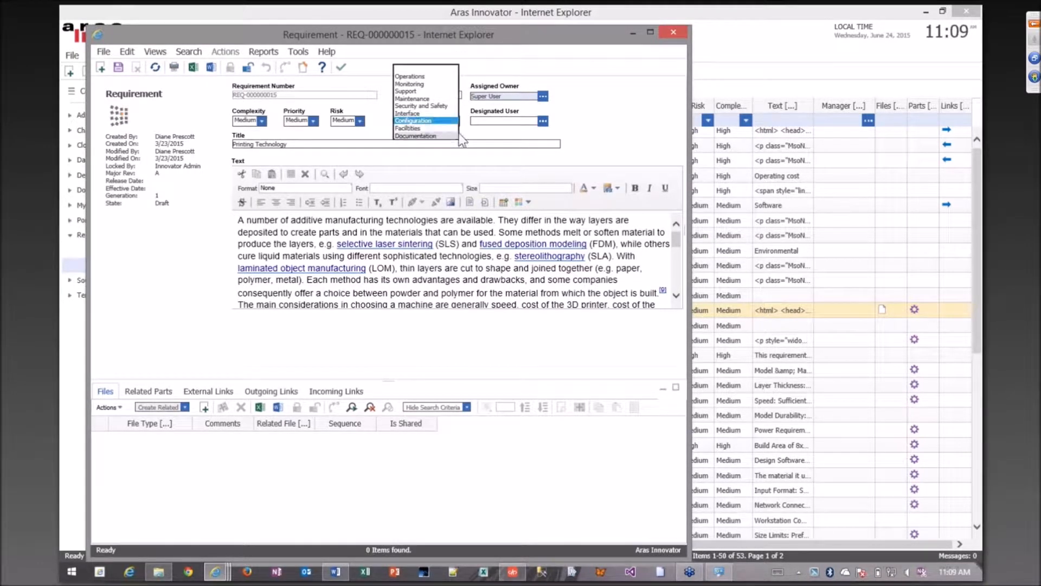
pyautogui.click(433, 122)
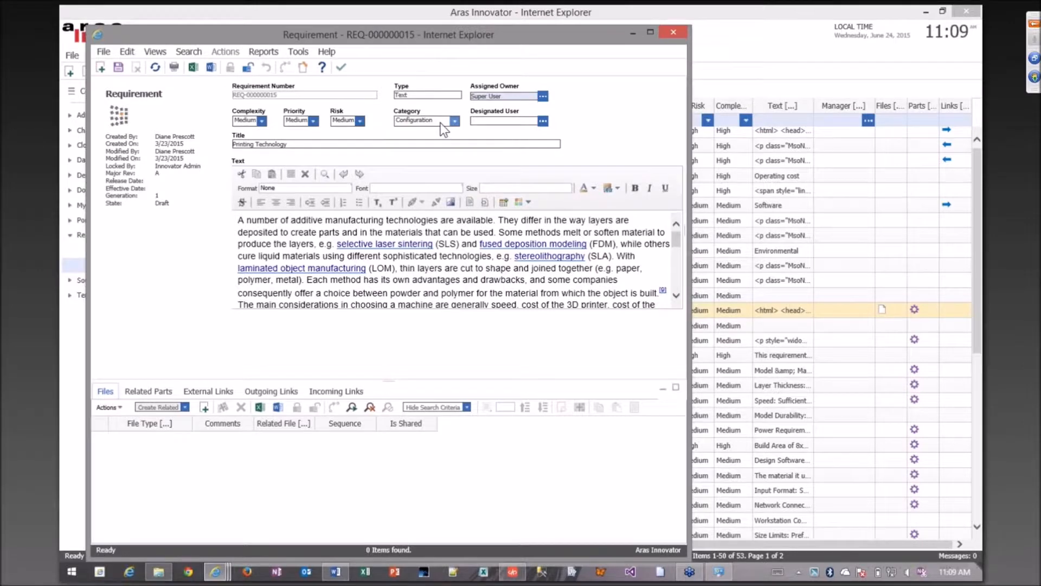
pyautogui.click(440, 122)
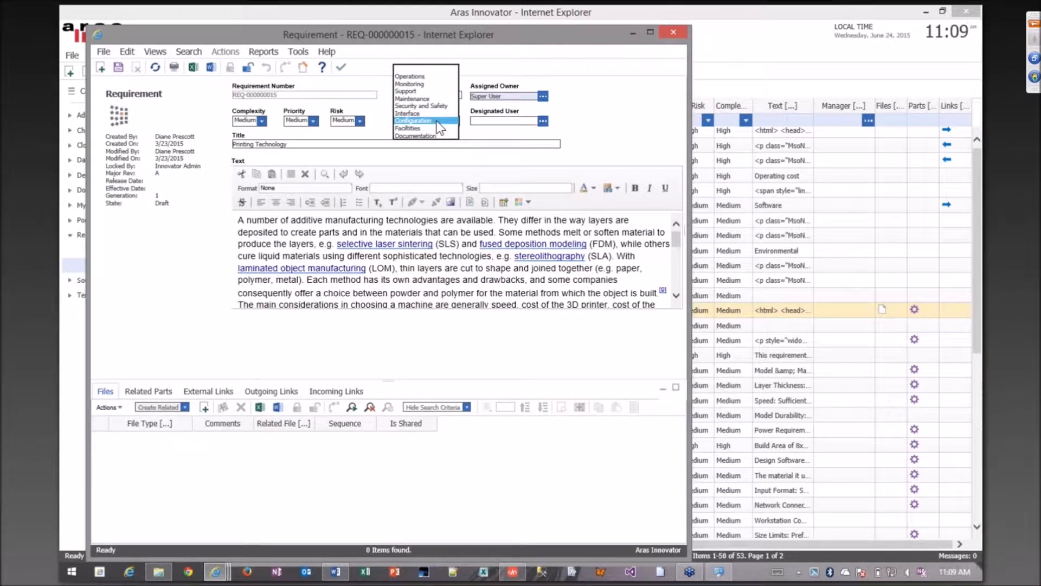
pyautogui.click(486, 135)
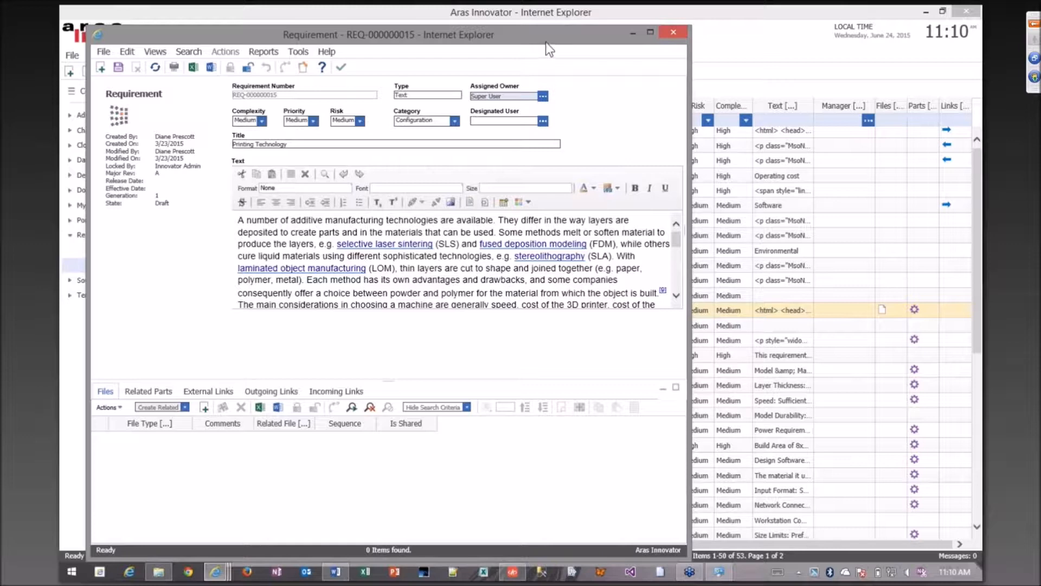
# Reposition the requirement window and read through its rich-text description down to the technologies and materials table.
pyautogui.moveTo(545, 41); pyautogui.dragTo(572, 38)
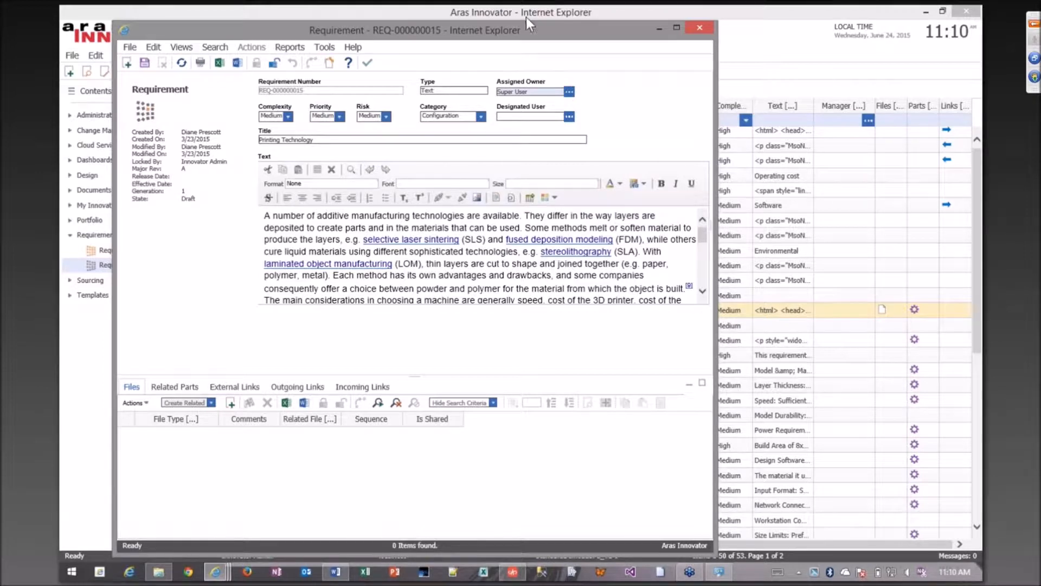
pyautogui.moveTo(521, 30); pyautogui.dragTo(531, 24)
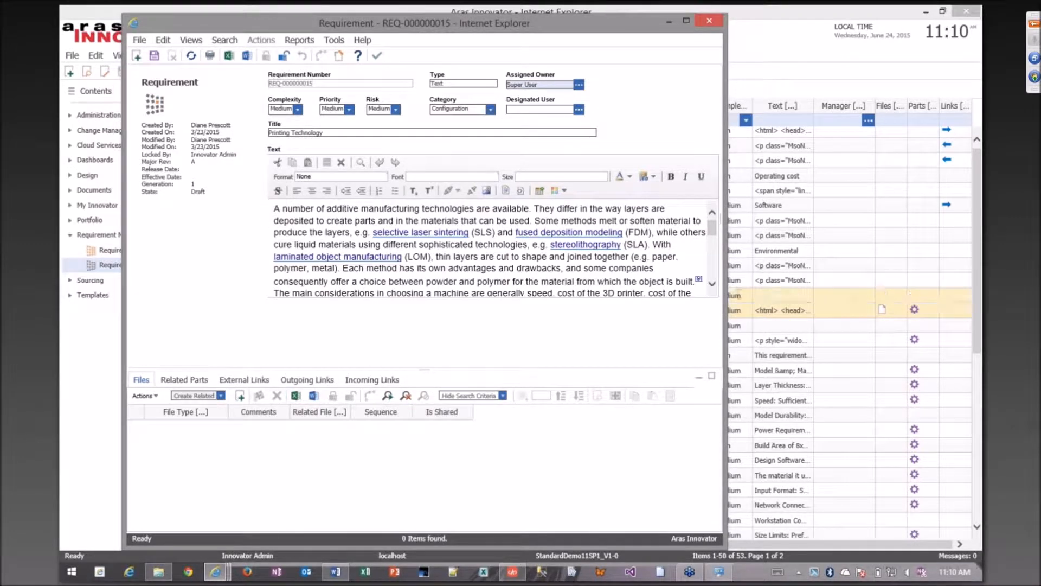
pyautogui.moveTo(513, 208); pyautogui.dragTo(534, 221)
pyautogui.click(481, 281)
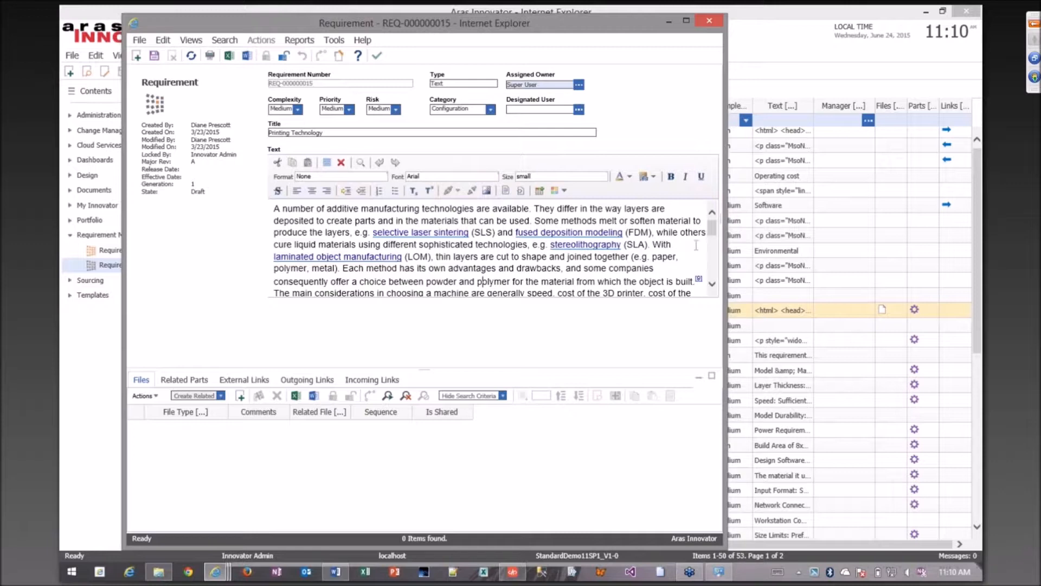
pyautogui.scroll(-5, 716, 230)
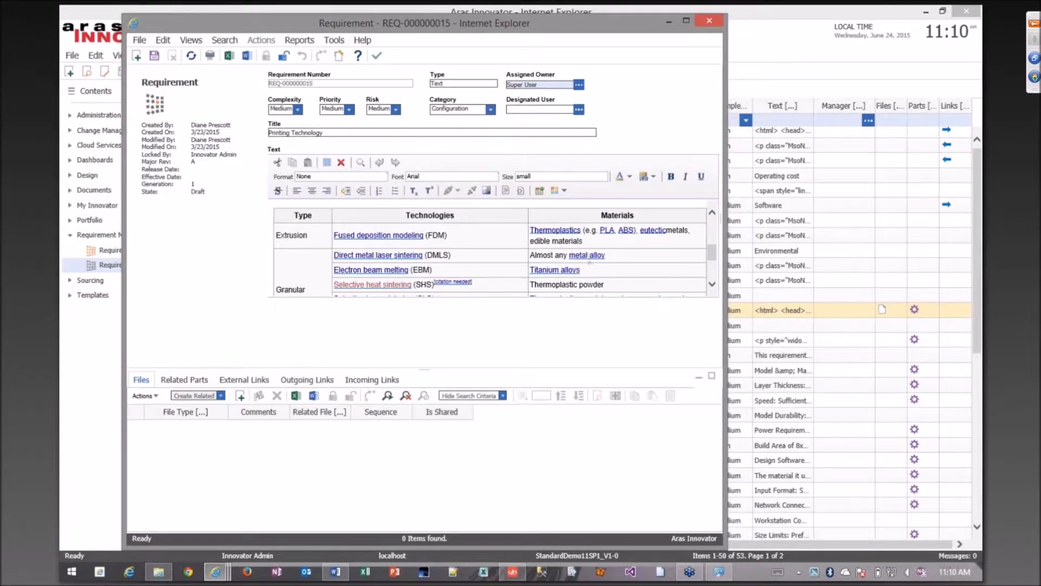
pyautogui.moveTo(715, 254); pyautogui.dragTo(714, 223)
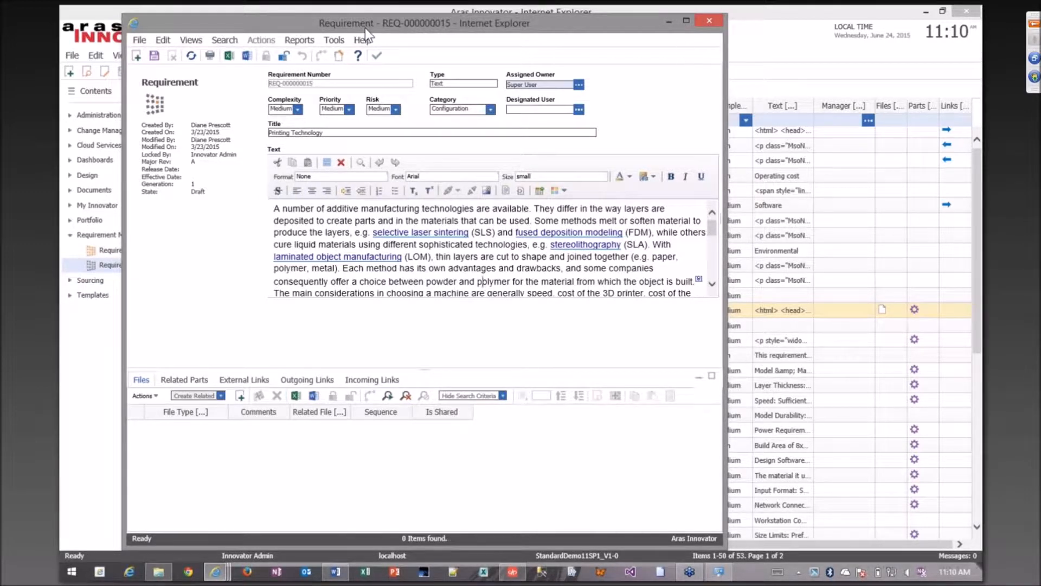
# Minimize requirement REQ-000000015, switch to the open window of requirement REQ-000000013, and reposition it.
pyautogui.click(669, 23)
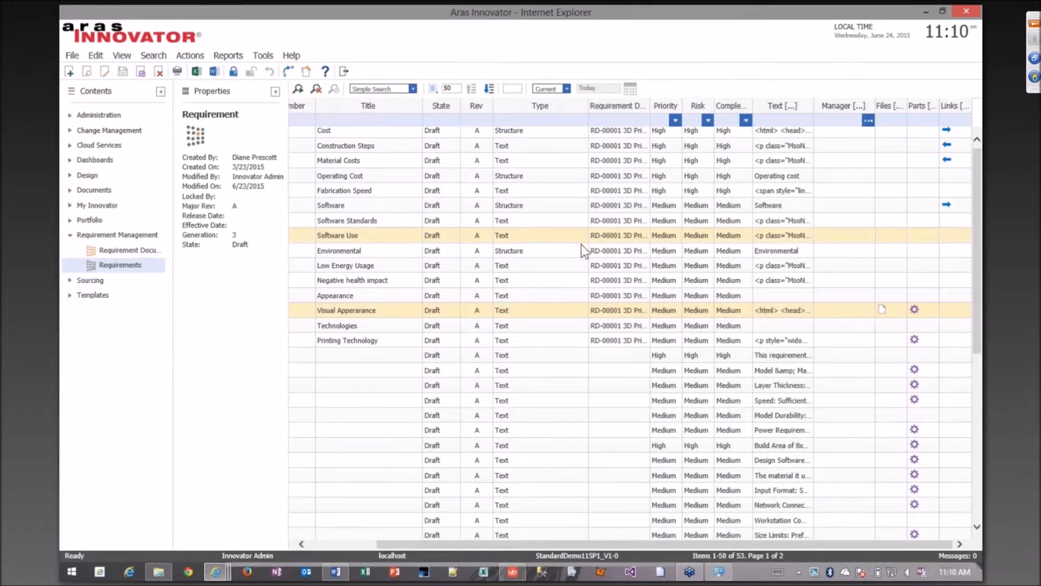
pyautogui.moveTo(214, 575)
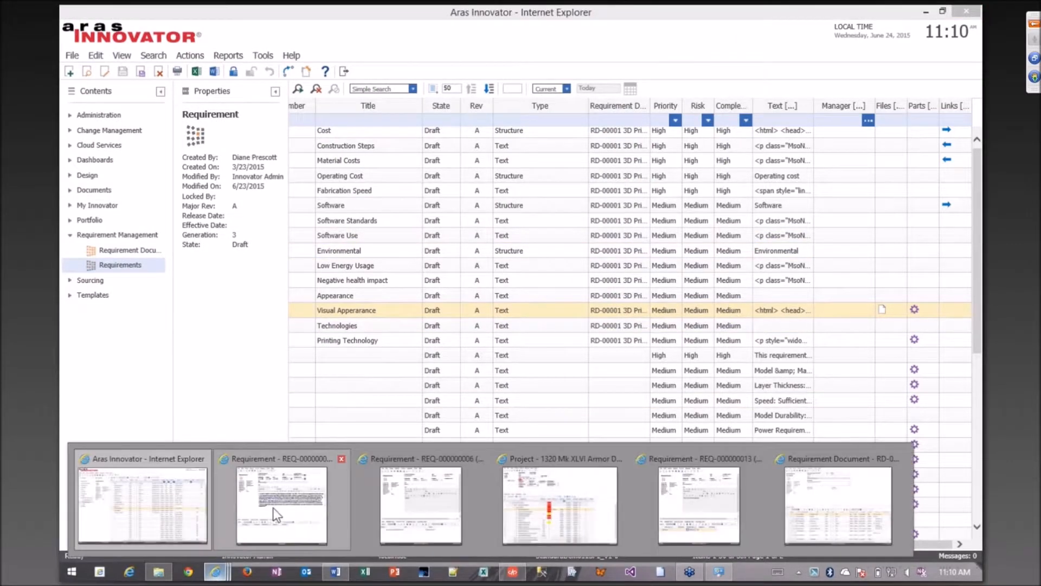
pyautogui.moveTo(273, 507)
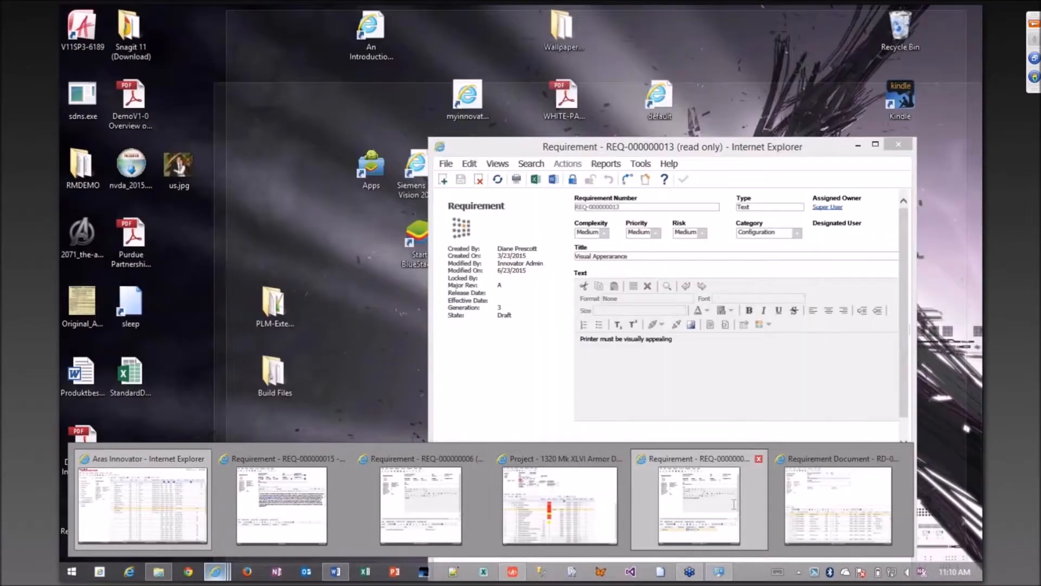
pyautogui.click(734, 504)
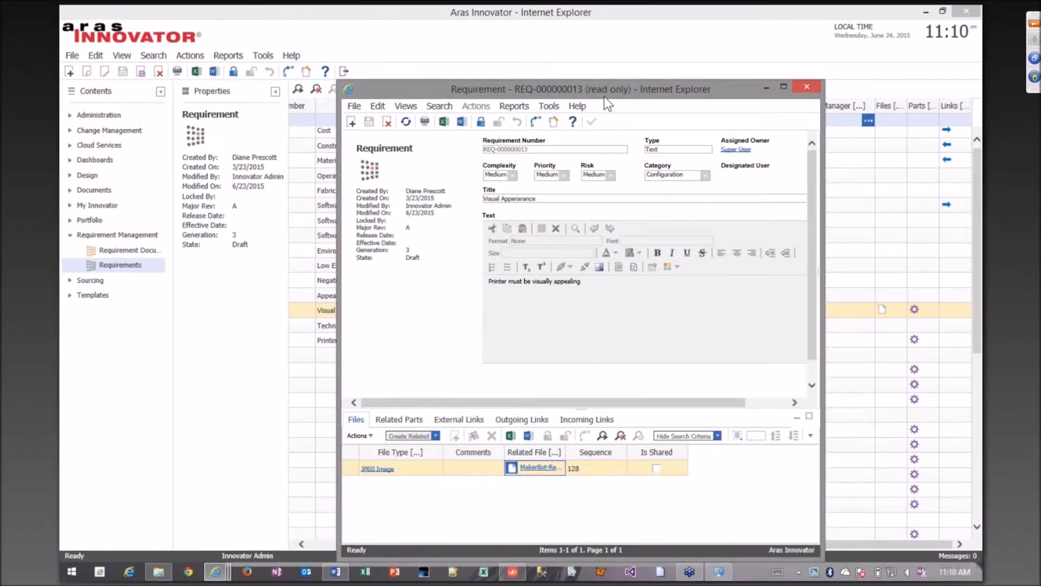
pyautogui.moveTo(607, 91); pyautogui.dragTo(557, 85)
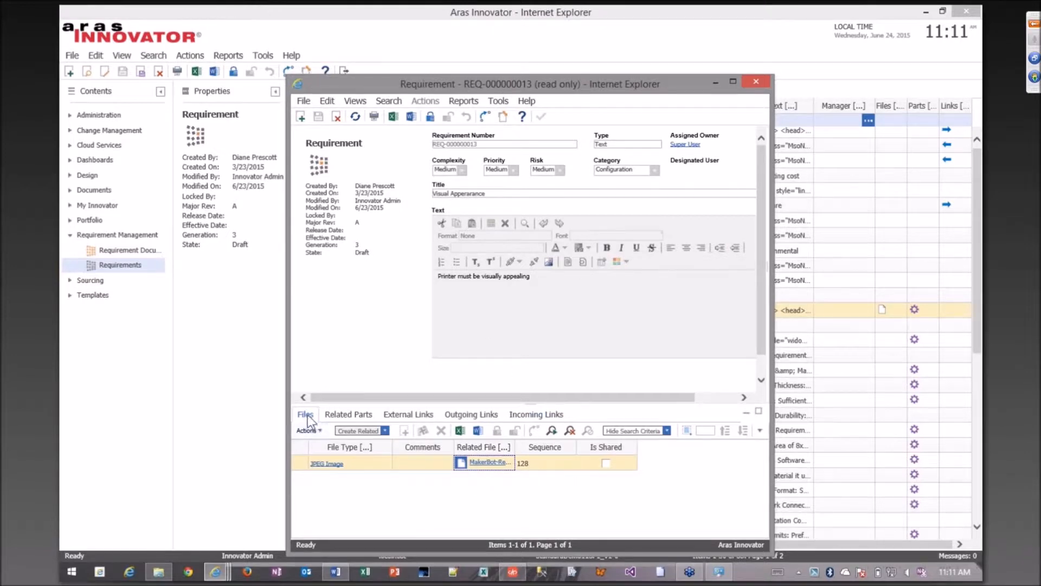
# View the JPEG image attached to the Visual Appearance requirement, and close both the image and the requirement window.
pyautogui.click(488, 462)
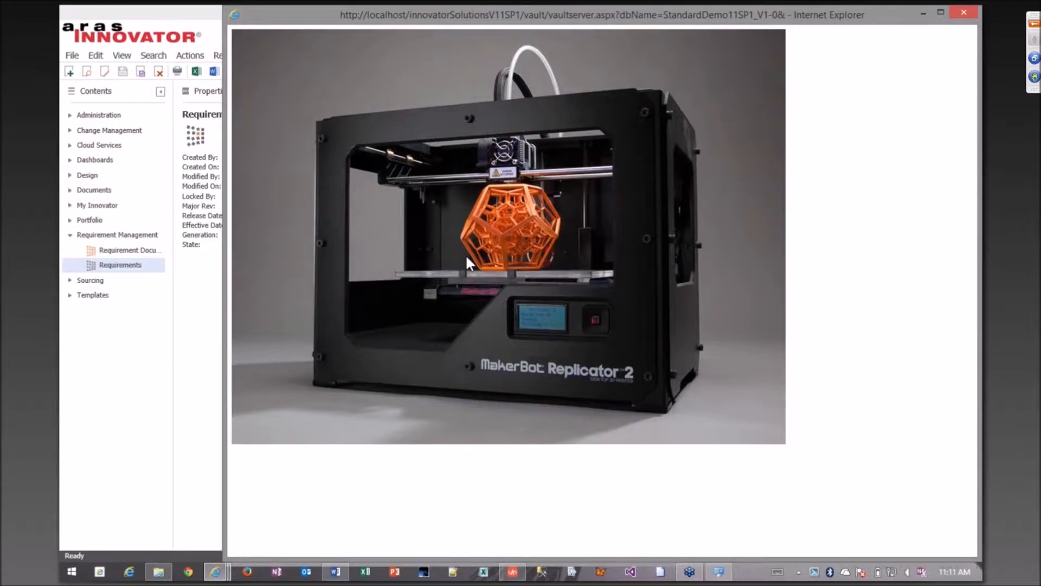
pyautogui.moveTo(545, 18); pyautogui.dragTo(445, 19)
pyautogui.moveTo(620, 18); pyautogui.dragTo(598, 18)
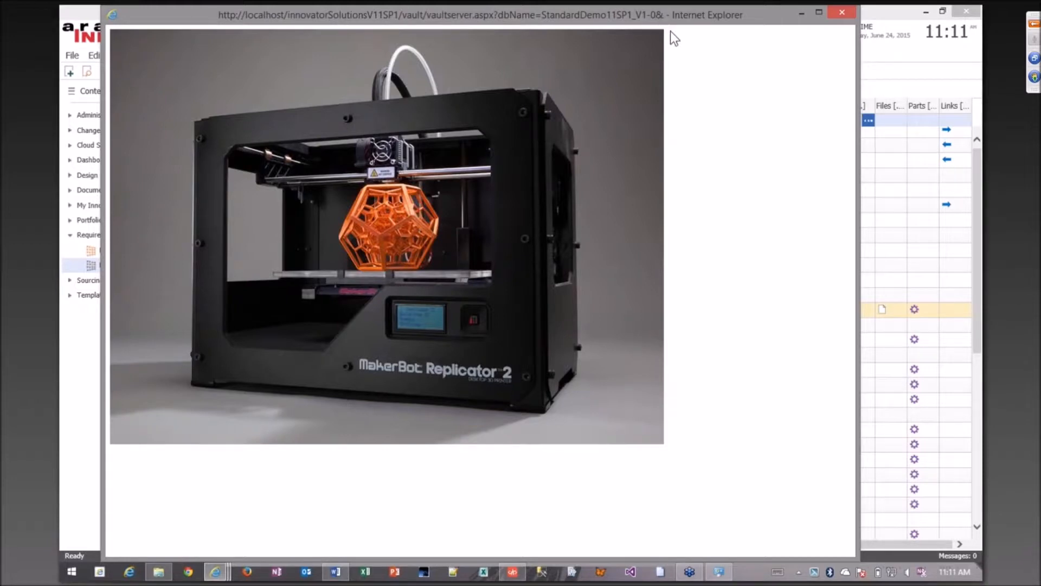
pyautogui.moveTo(666, 20); pyautogui.dragTo(648, 41)
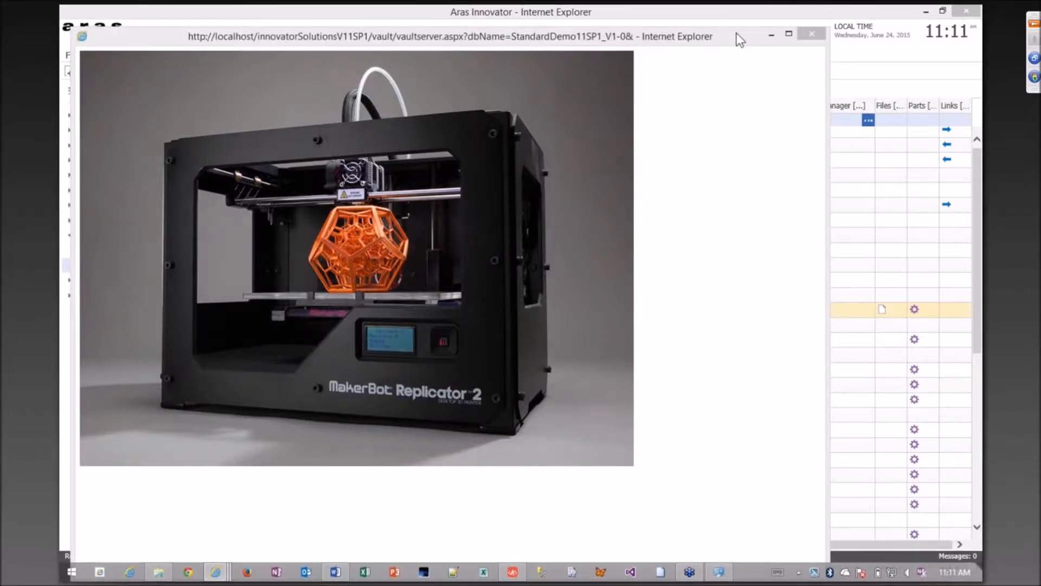
pyautogui.moveTo(678, 36); pyautogui.dragTo(698, 24)
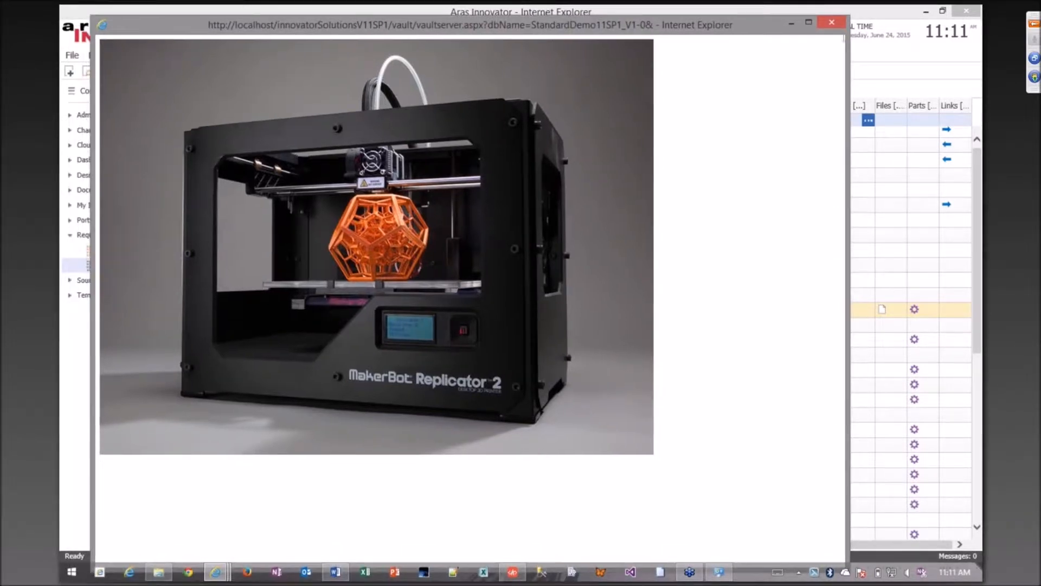
pyautogui.click(837, 21)
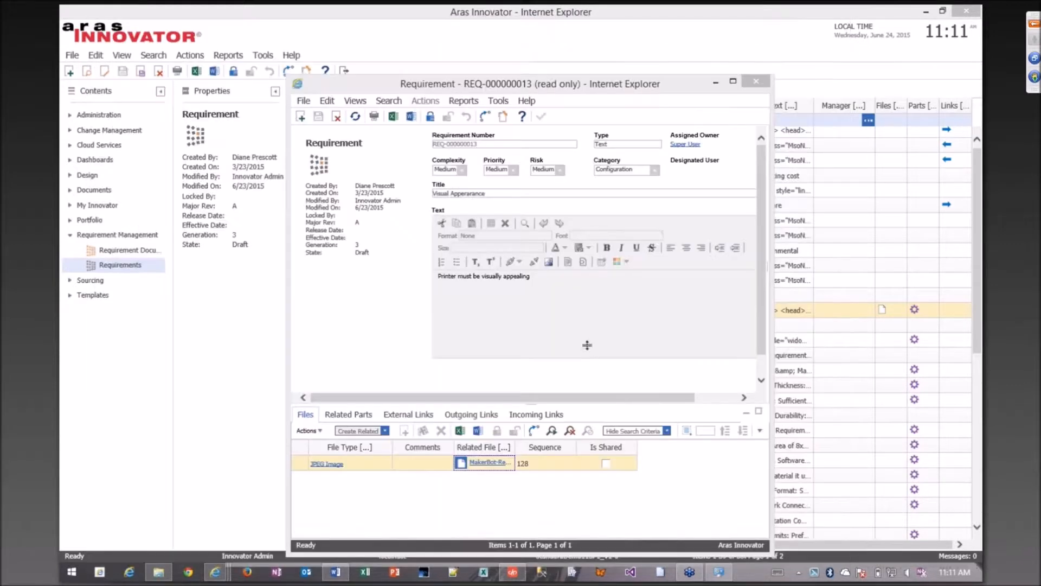
pyautogui.click(756, 82)
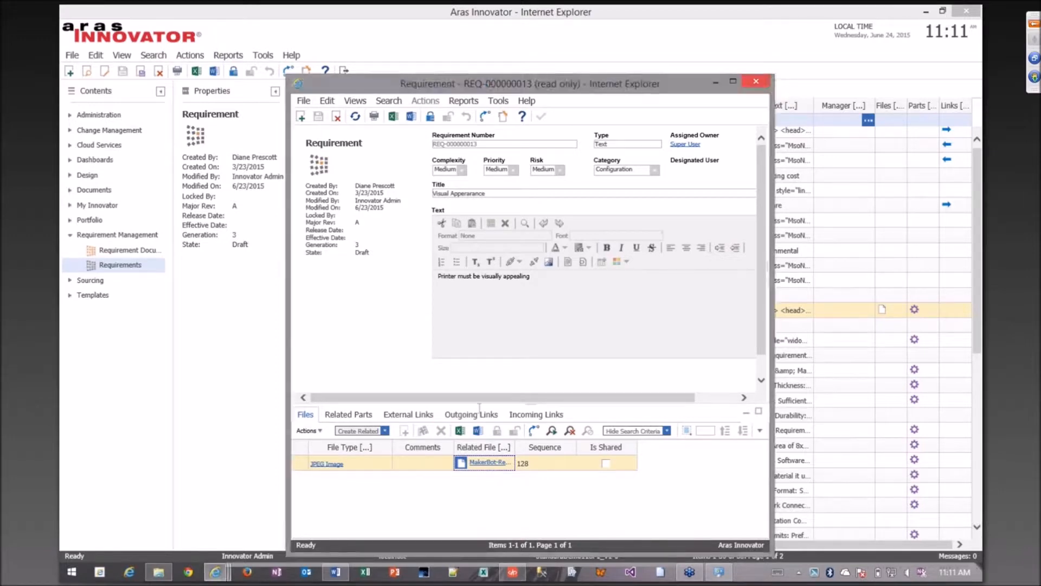
# Switch to the open Software requirement REQ-000000006 and review its attached files and related parts.
pyautogui.moveTo(252, 548)
pyautogui.moveTo(377, 498)
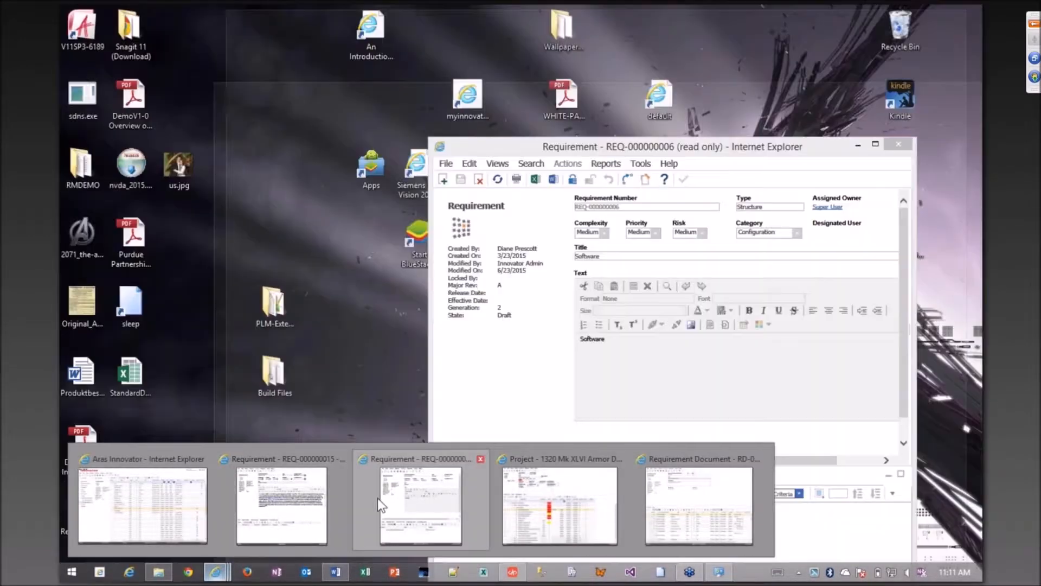
pyautogui.click(395, 497)
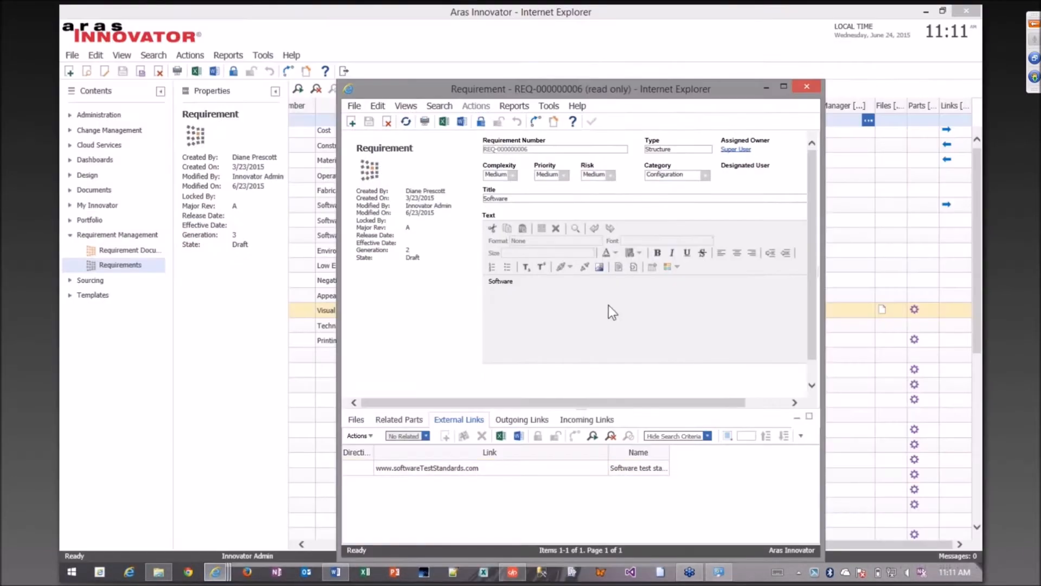
pyautogui.click(359, 420)
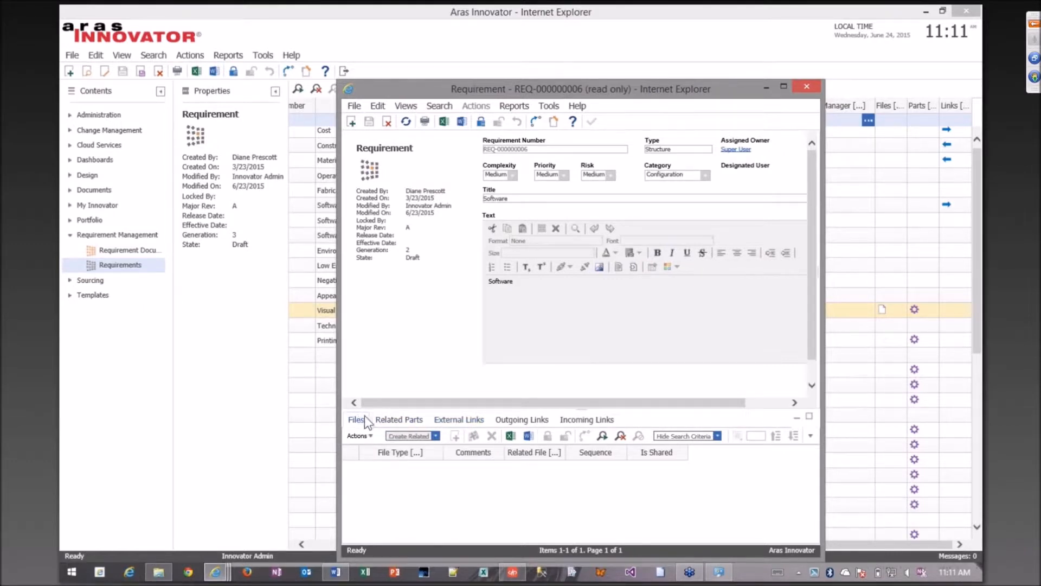
pyautogui.click(396, 422)
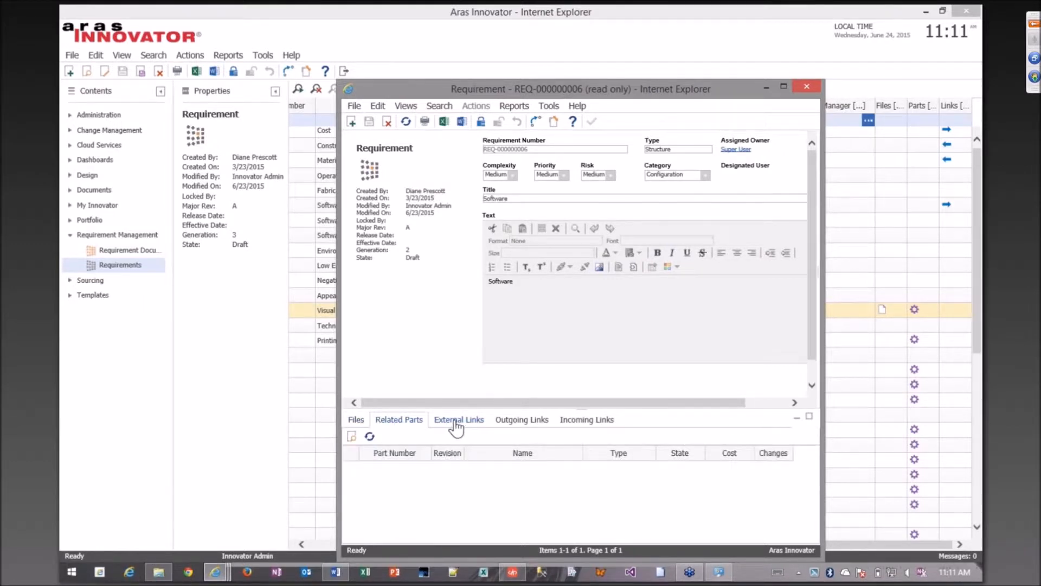
pyautogui.click(454, 420)
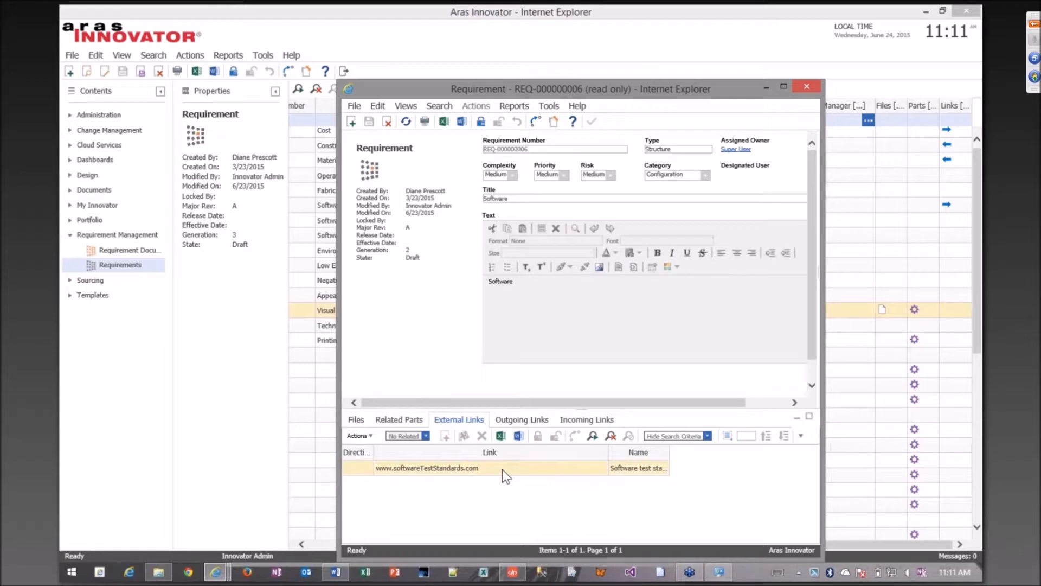
pyautogui.click(441, 470)
pyautogui.click(441, 470)
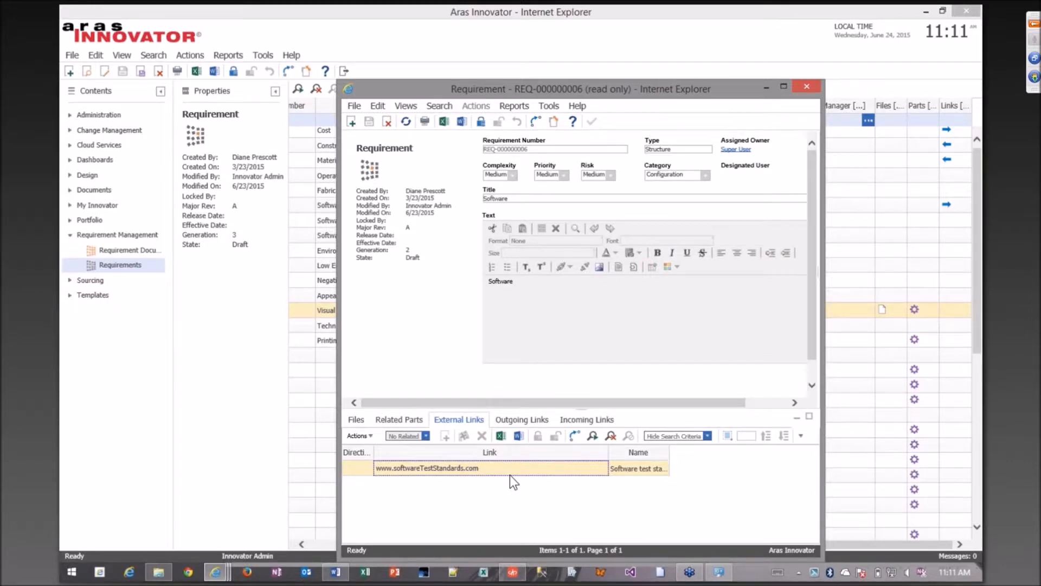
pyautogui.click(520, 421)
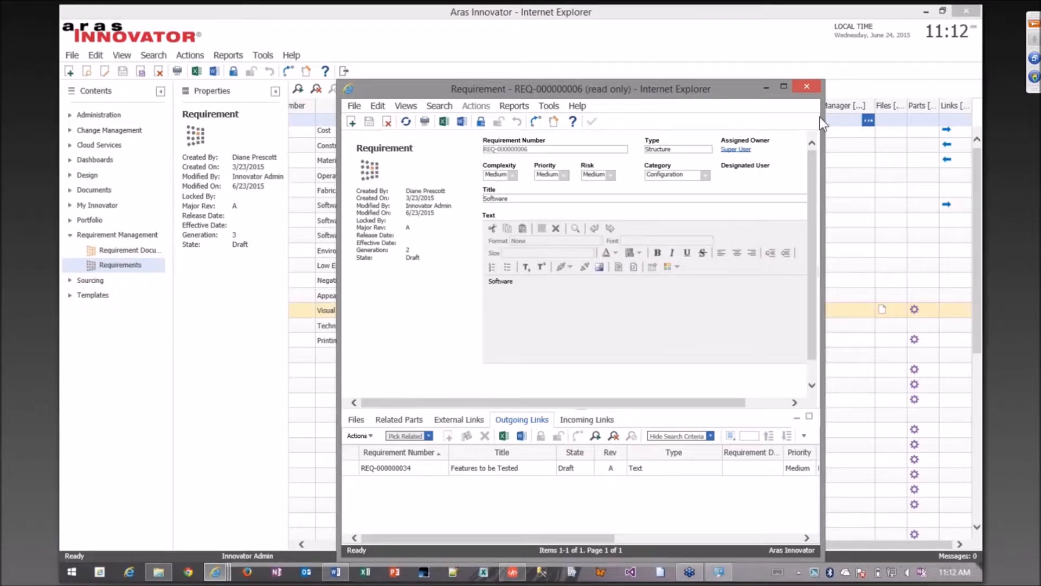
# Return to the main Aras Innovator window and list all requirement documents under Requirement Management.
pyautogui.moveTo(215, 572)
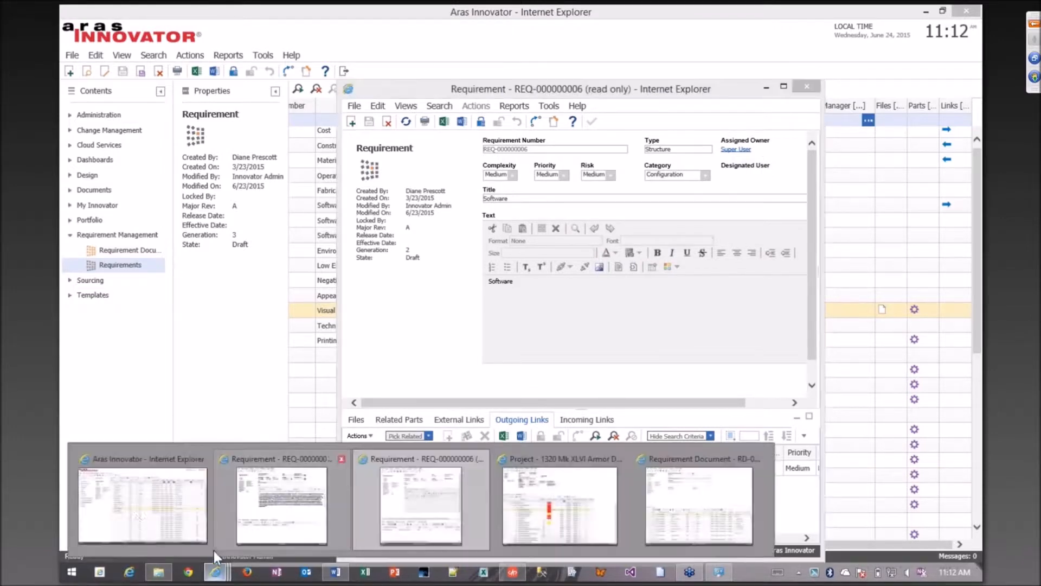
pyautogui.click(184, 499)
pyautogui.click(114, 250)
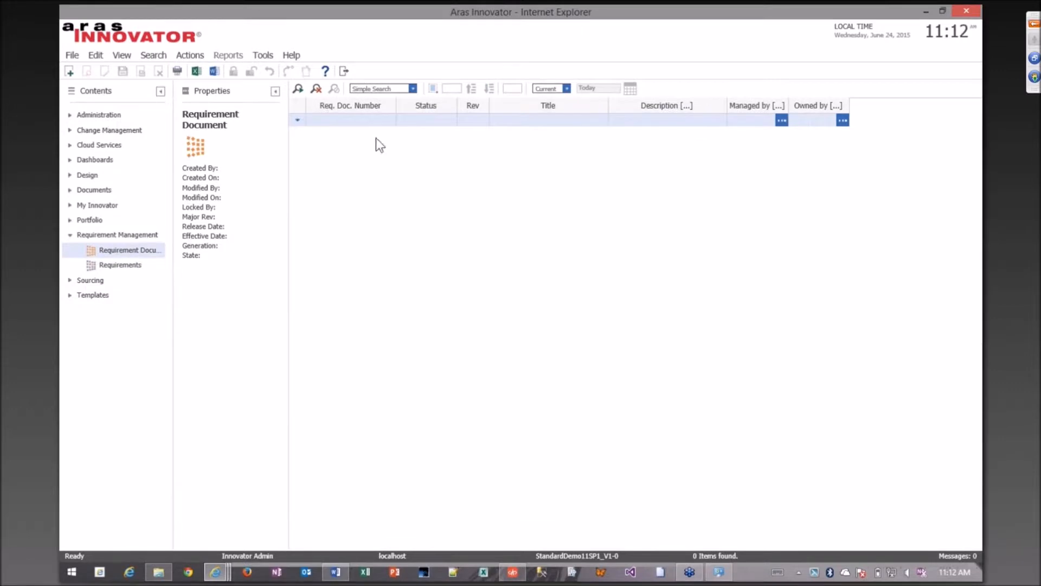
pyautogui.click(297, 89)
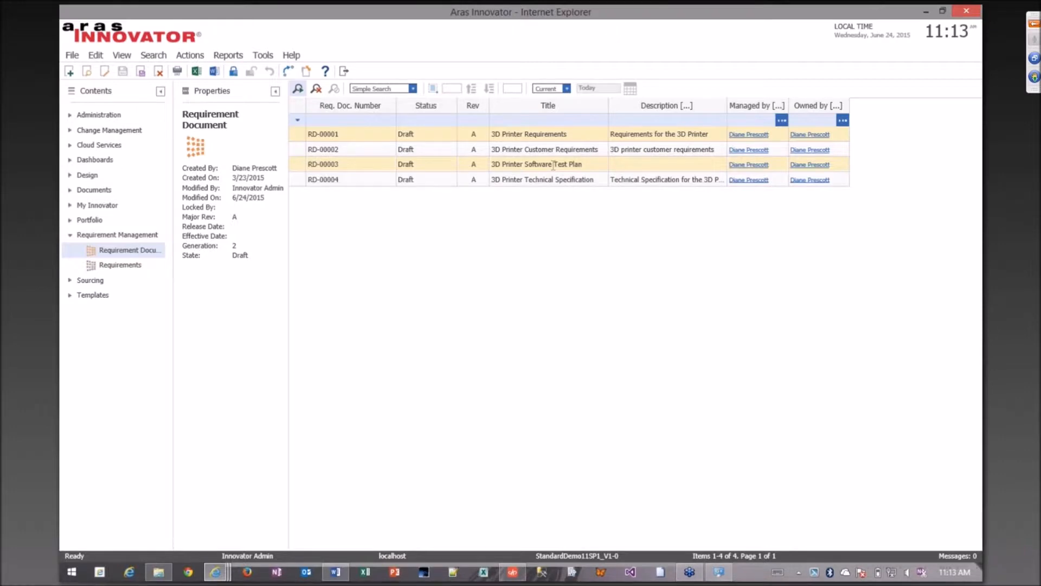
# Open requirement document RD-00003, examine the Features to be Tested row through its Links column, and close the document.
pyautogui.click(596, 168)
pyautogui.doubleClick(571, 178)
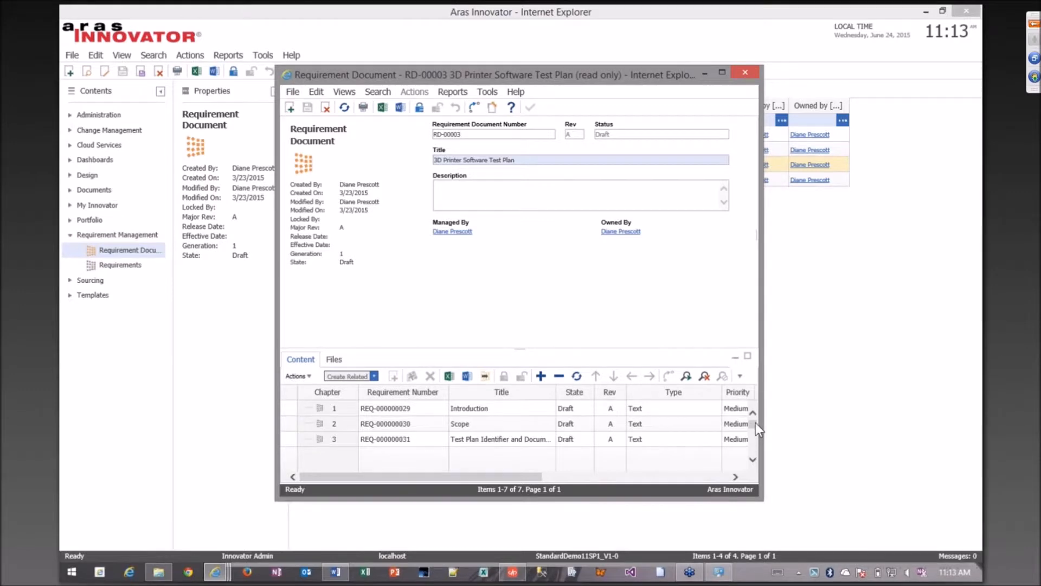
pyautogui.moveTo(753, 426); pyautogui.dragTo(753, 447)
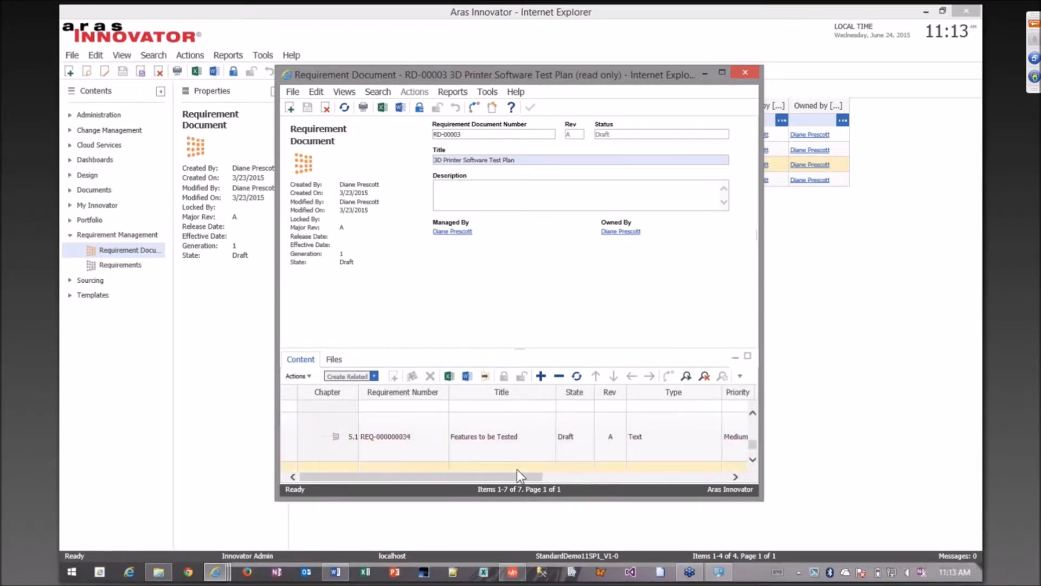
pyautogui.moveTo(514, 476); pyautogui.dragTo(701, 480)
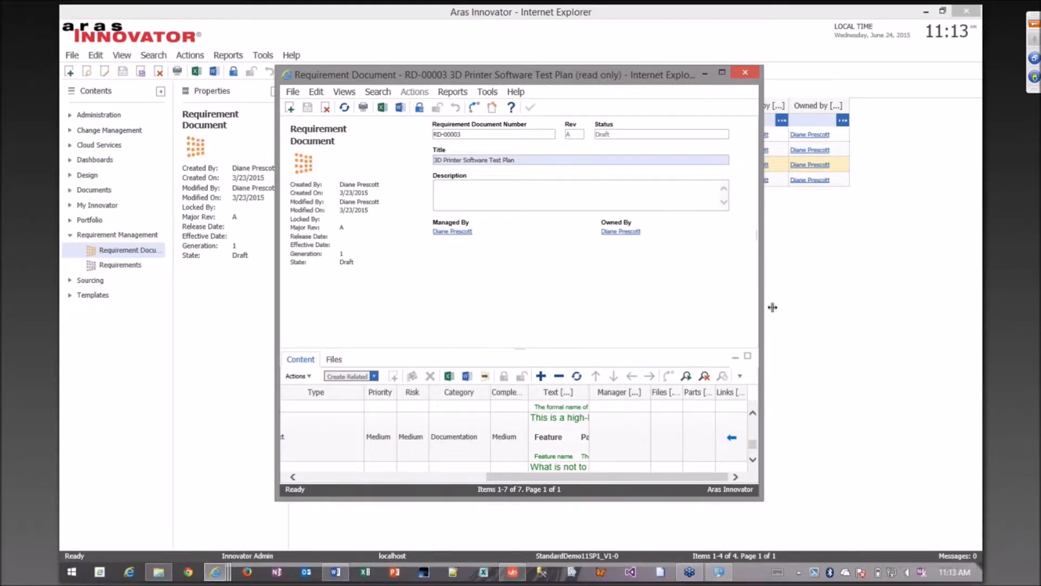
pyautogui.click(745, 73)
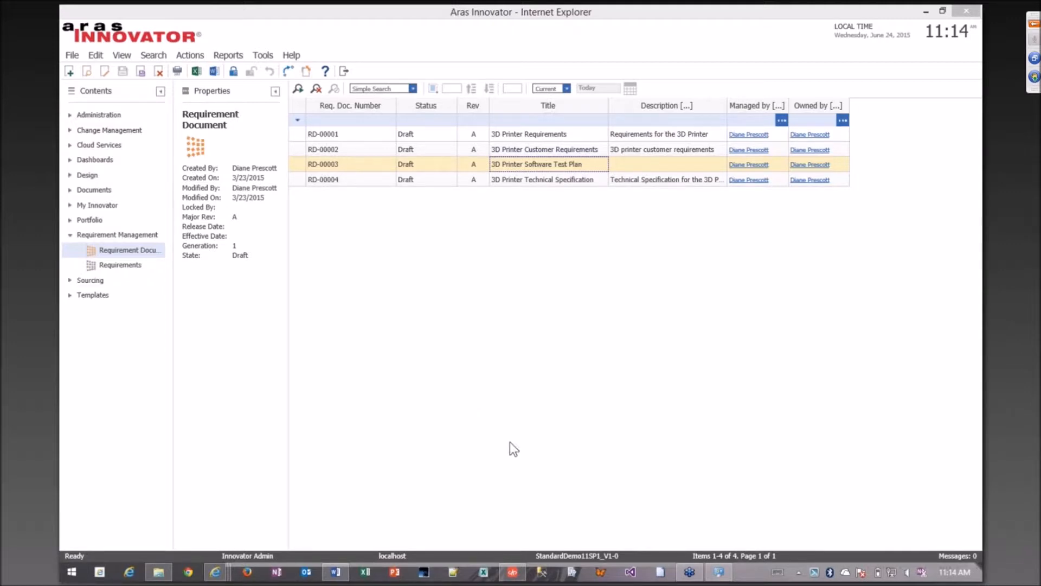
# Switch to Word, read through Mk.XLVI-Requirements.docx from the cover to the Features section, and minimize it.
pyautogui.click(335, 572)
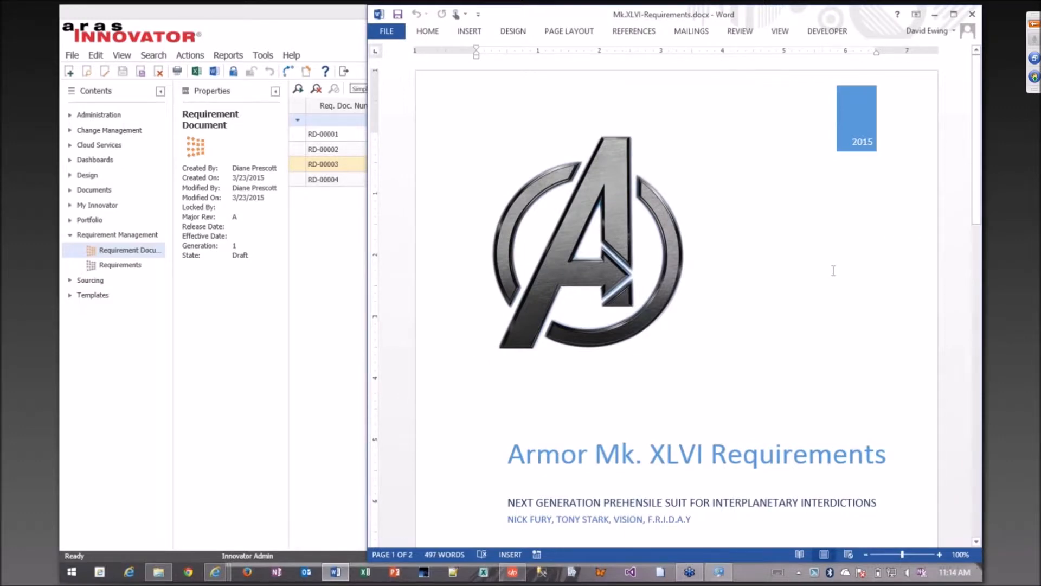
pyautogui.scroll(-1, 846, 265)
pyautogui.scroll(-1, 841, 272)
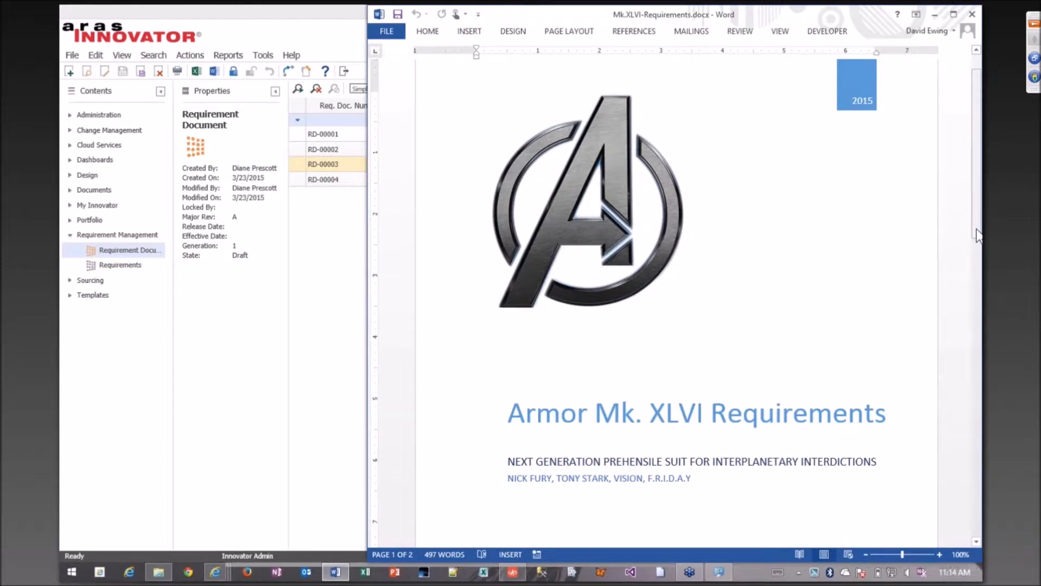
pyautogui.moveTo(978, 234); pyautogui.dragTo(964, 457)
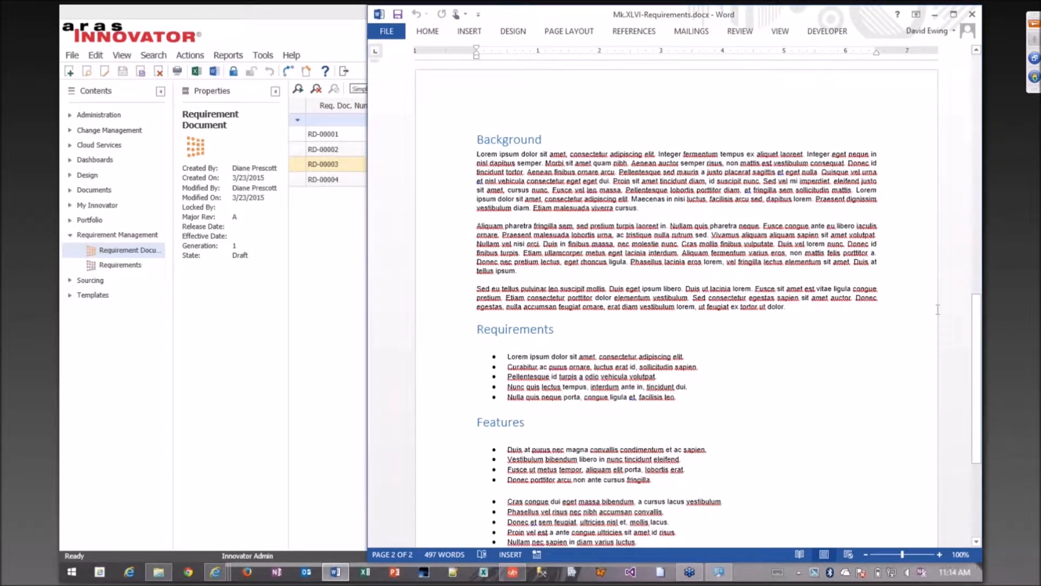
pyautogui.moveTo(976, 317); pyautogui.dragTo(866, 16)
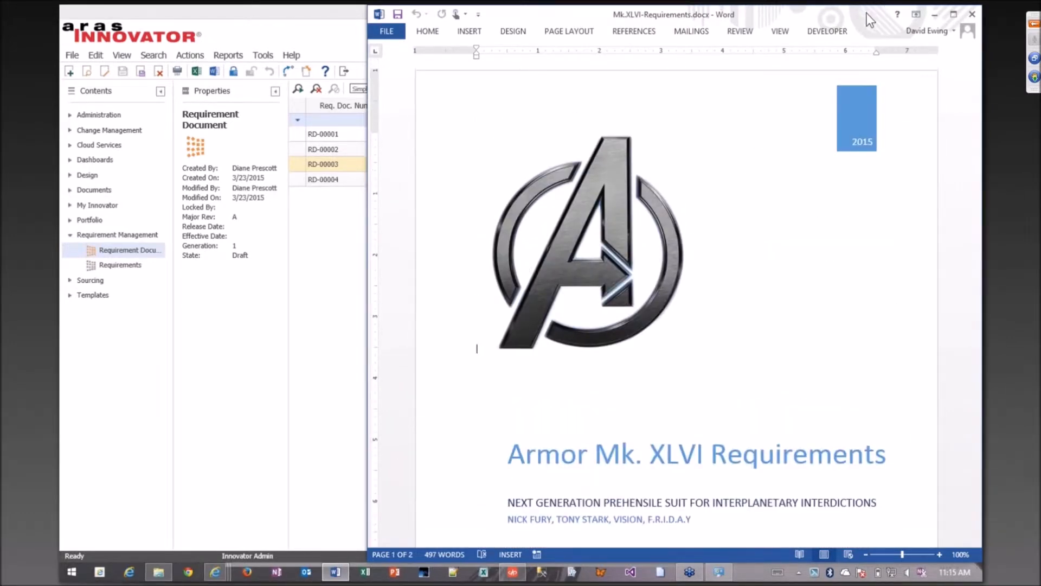
pyautogui.click(934, 14)
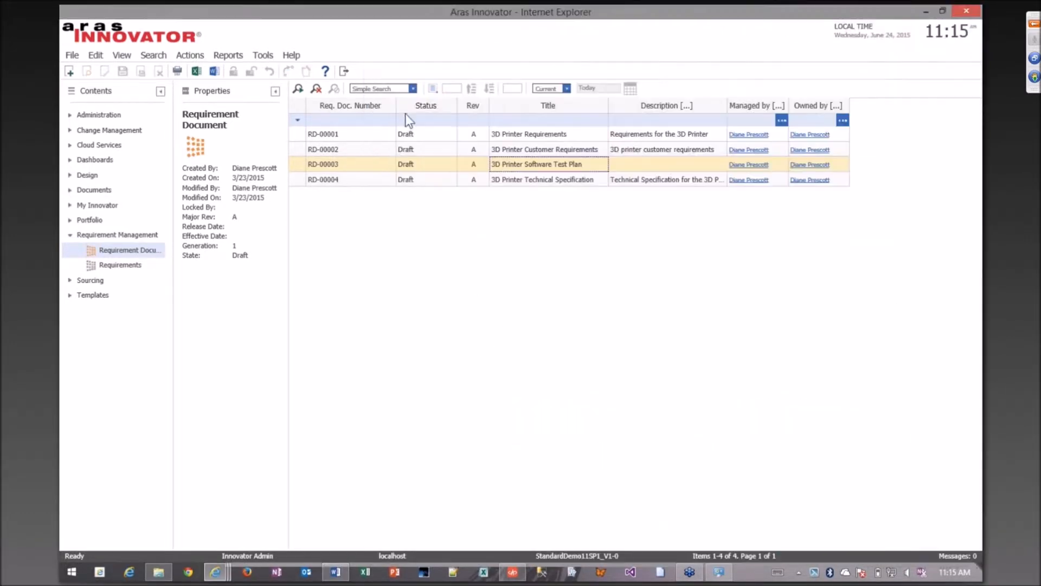
# Create a new requirement document titled "Mk XLVI armor rqts".
pyautogui.click(68, 74)
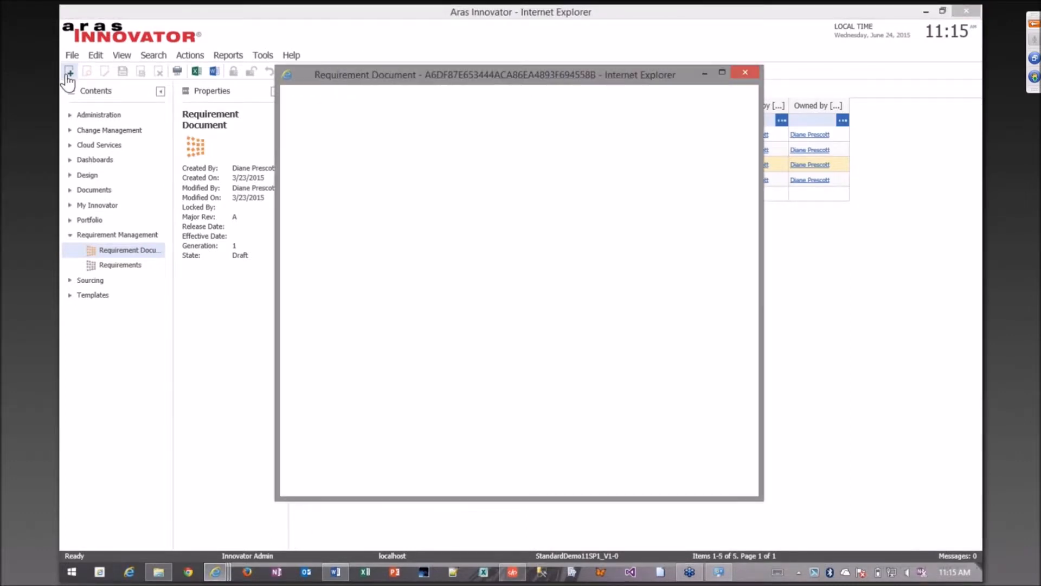
pyautogui.write('New')
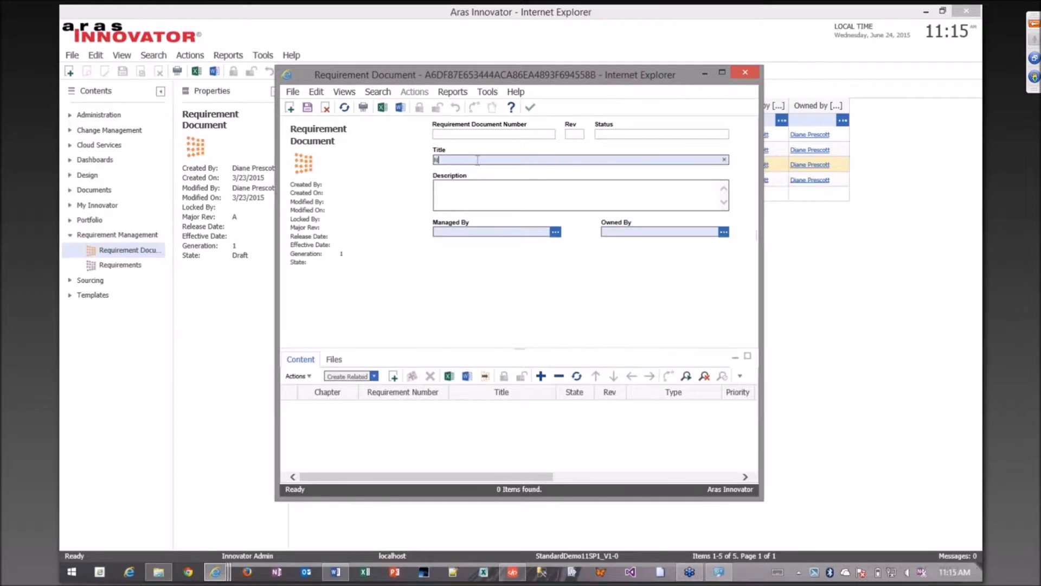
pyautogui.press('BackSpace')
pyautogui.press('BackSpace')
pyautogui.press('BackSpace')
pyautogui.press('BackSpace')
pyautogui.write('Mk XLVI armor sqts')
pyautogui.click(527, 194)
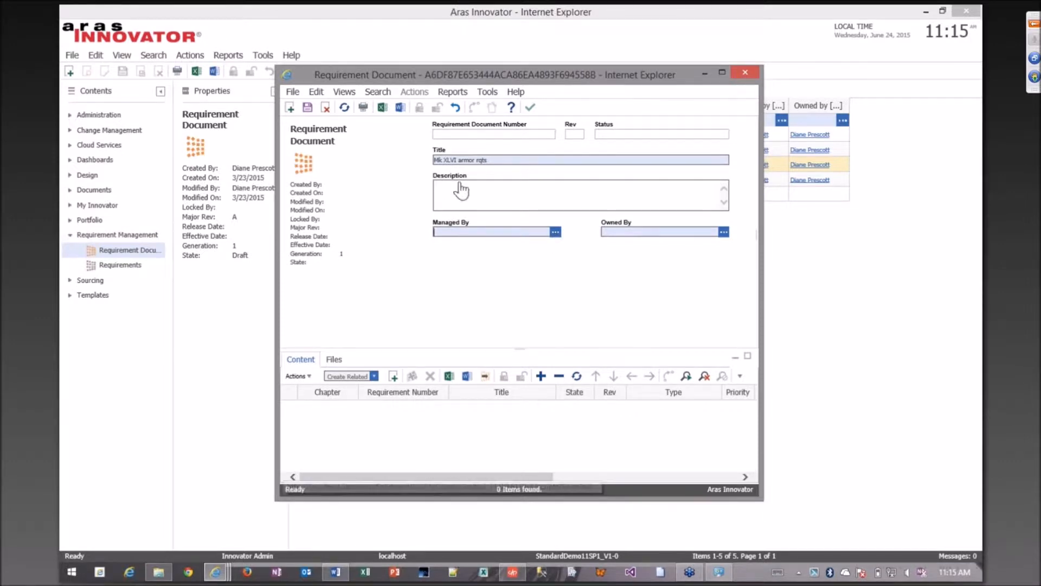
# Search the identities for names matching a* and assign Avengers as the document's Managed By identity.
pyautogui.click(554, 232)
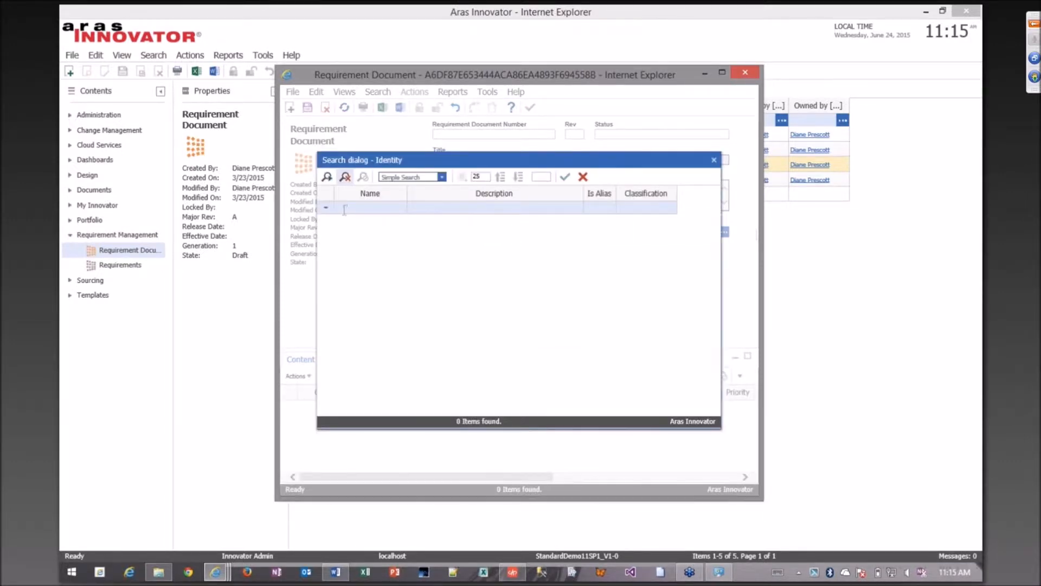
pyautogui.click(344, 208)
pyautogui.write('a*')
pyautogui.click(327, 177)
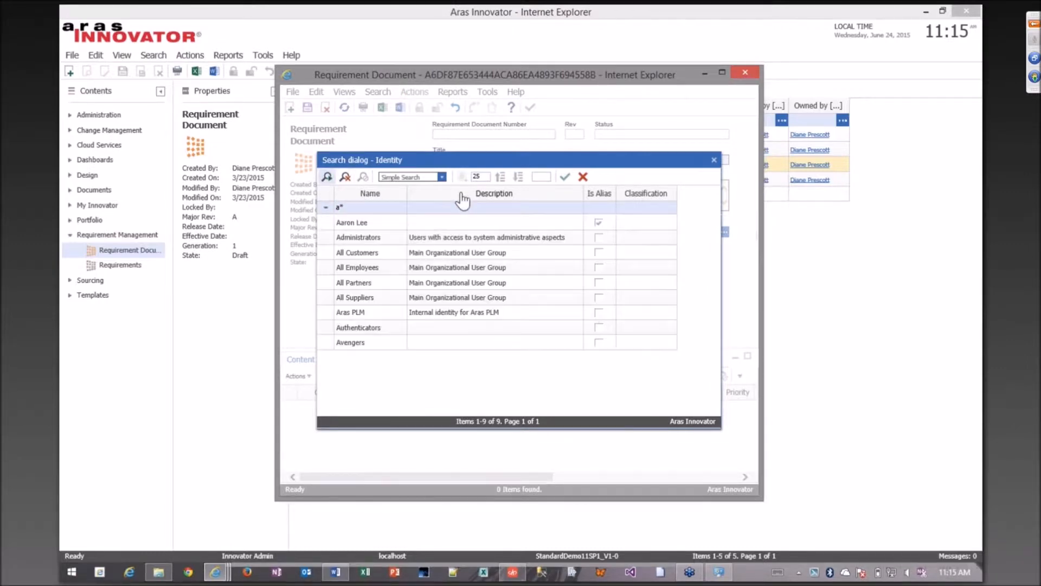
pyautogui.click(364, 341)
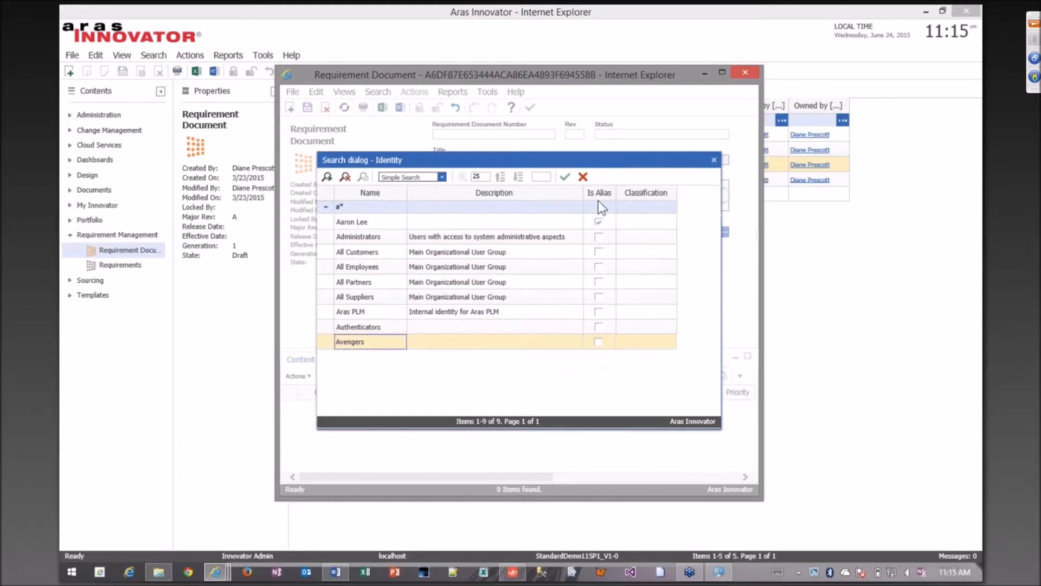
pyautogui.click(564, 177)
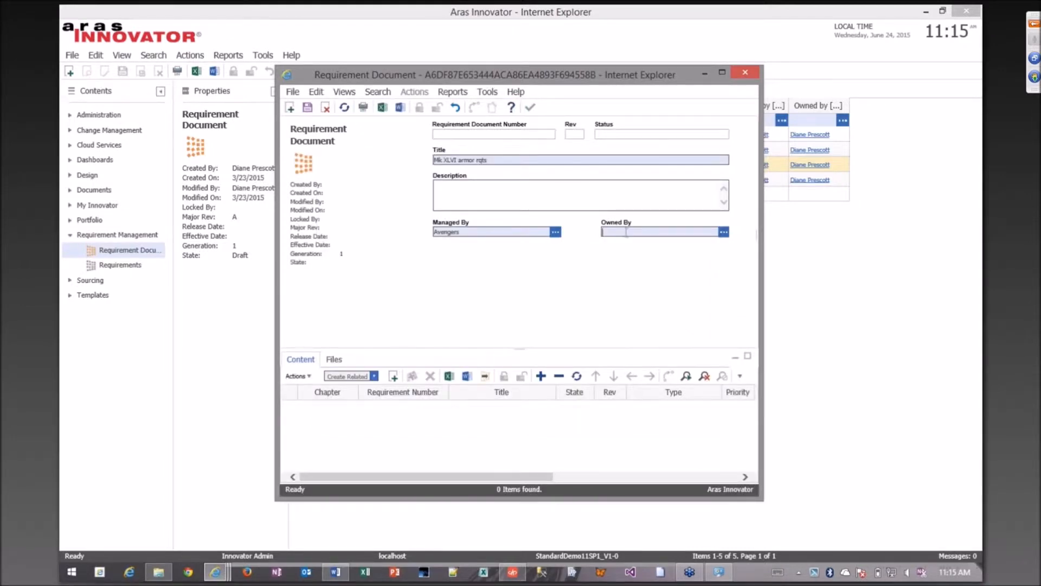
# Enter the owner's full name in the requirement document's Owned By field.
pyautogui.write('Tony Stark')
pyautogui.press('Tab')
# Attach Mk.XLVI-Requirements.docx from the RMDEMO folder to the requirement document's files and save the document.
pyautogui.click(332, 359)
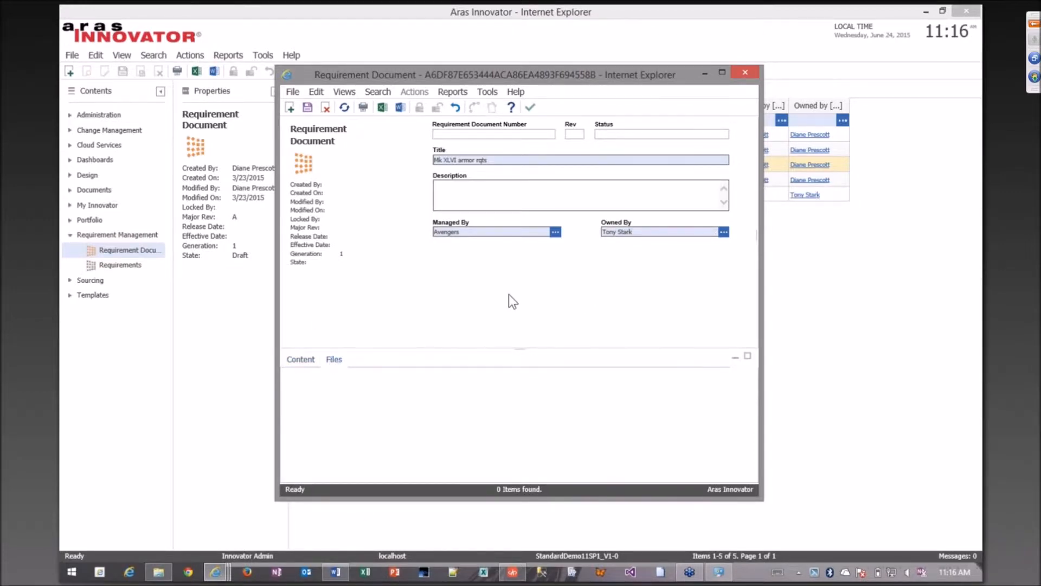
pyautogui.moveTo(504, 75); pyautogui.dragTo(528, 44)
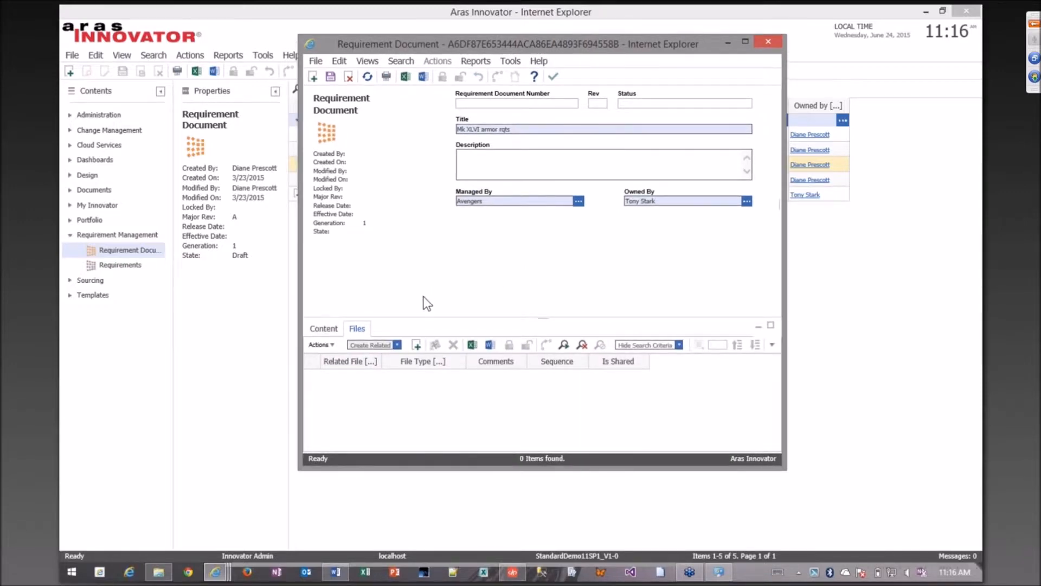
pyautogui.click(422, 348)
pyautogui.click(477, 124)
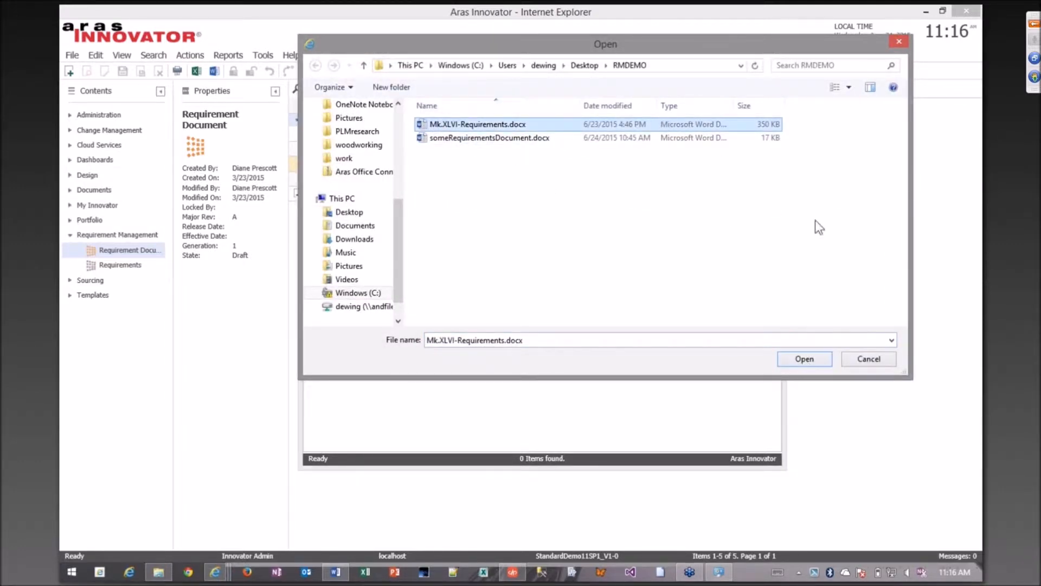
pyautogui.click(804, 359)
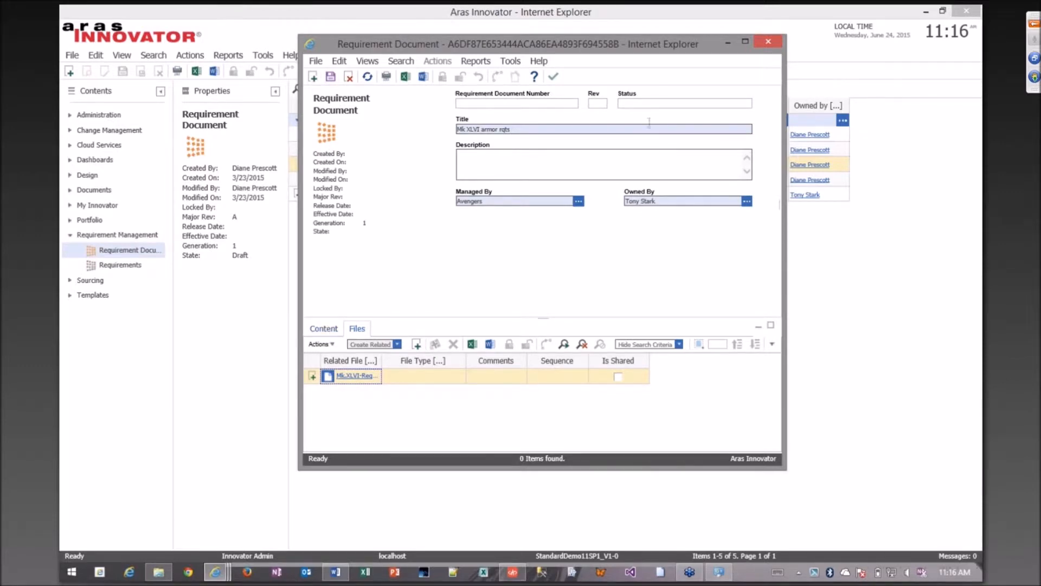
pyautogui.click(331, 77)
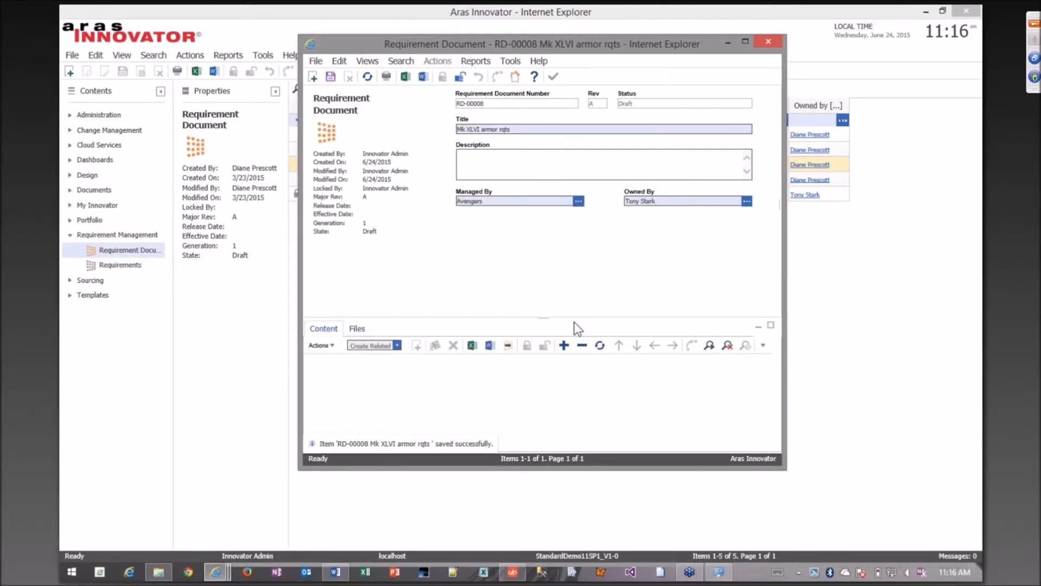
# Add three new related requirements to the content of the Mk XLVI armor rqts document.
pyautogui.click(969, 35)
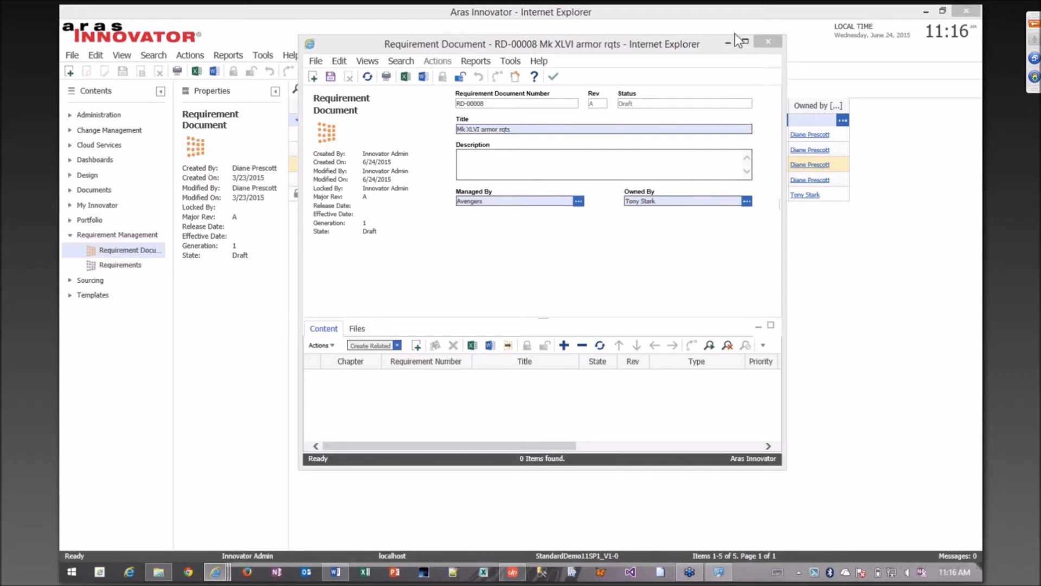
pyautogui.moveTo(709, 41); pyautogui.dragTo(681, 41)
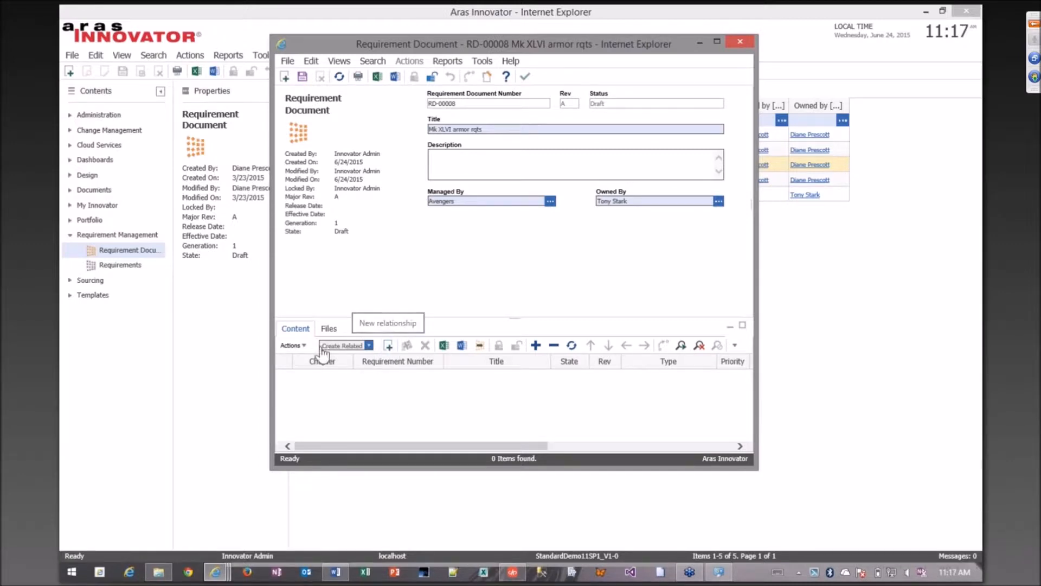
pyautogui.click(387, 347)
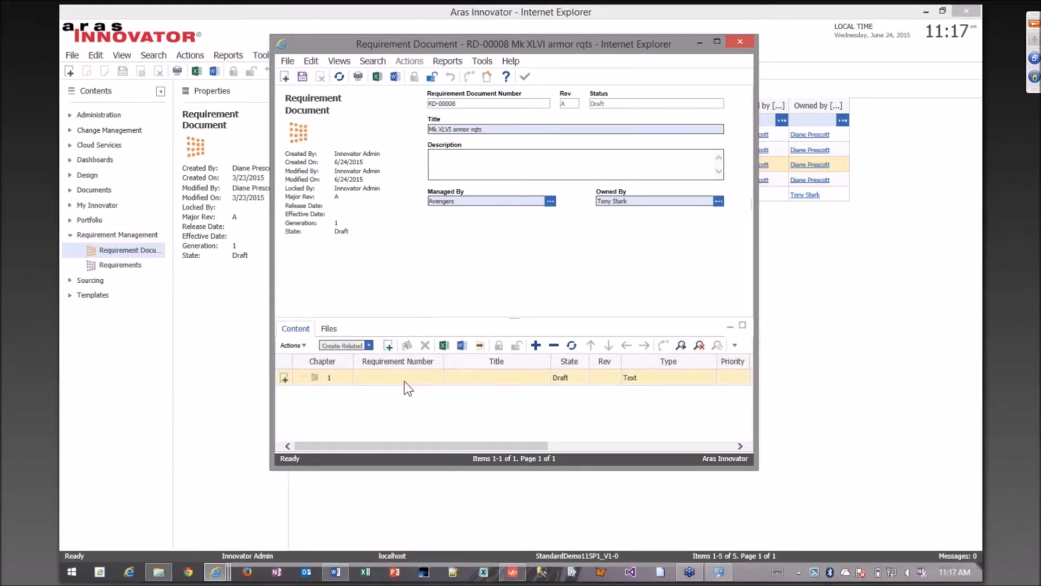
pyautogui.click(388, 345)
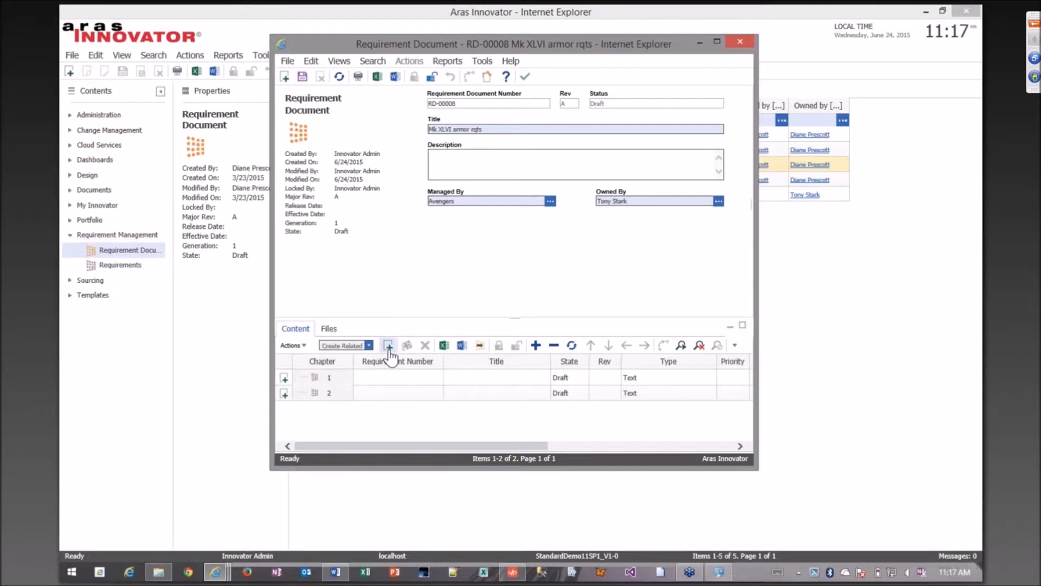
pyautogui.click(386, 353)
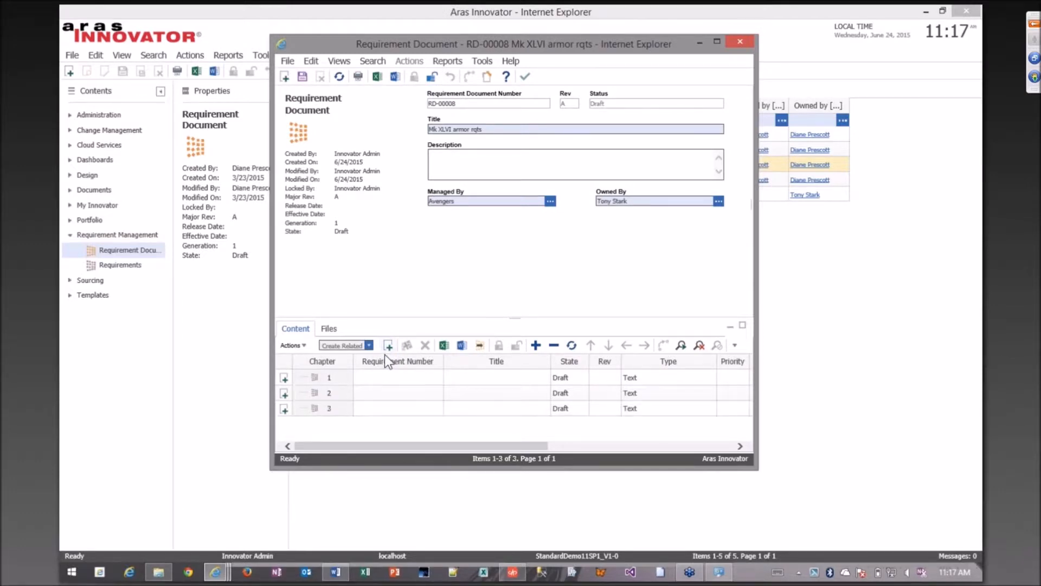
# Title the requirements in chapters 1, 2 and 3 "Survivability", "AI" and "Propulsion" respectively.
pyautogui.click(484, 378)
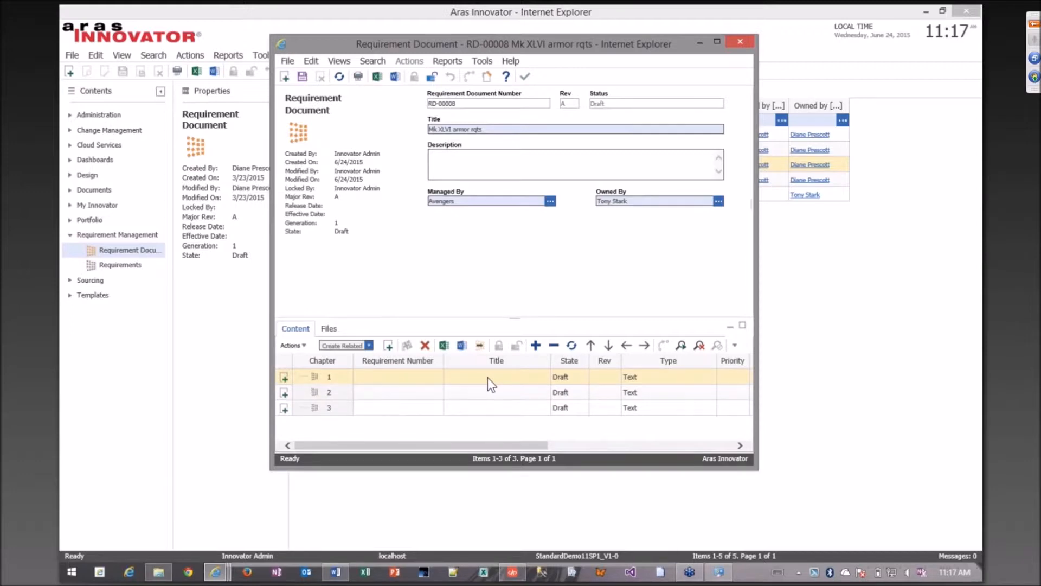
pyautogui.click(488, 377)
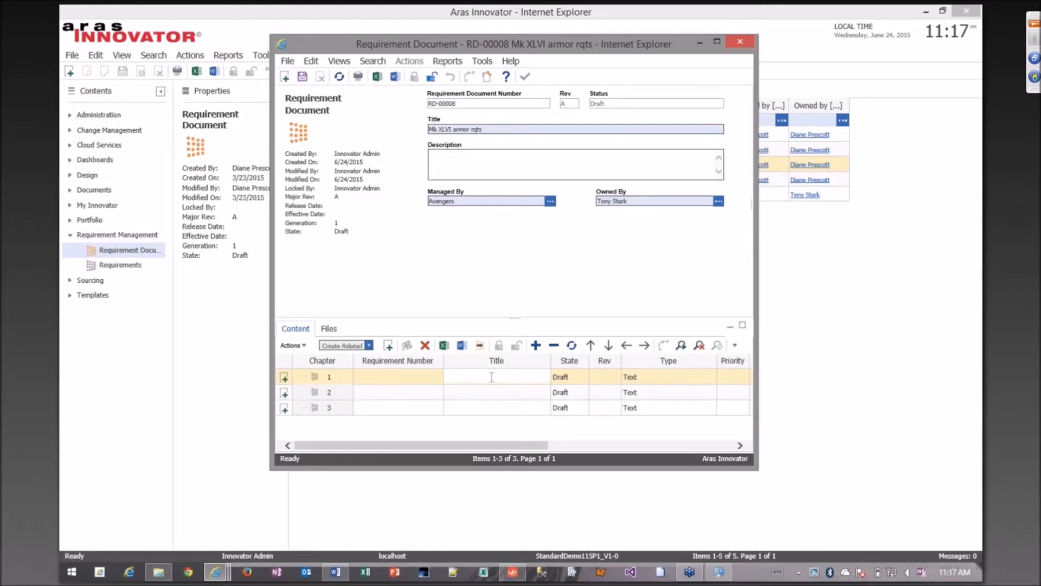
pyautogui.write('Survivability')
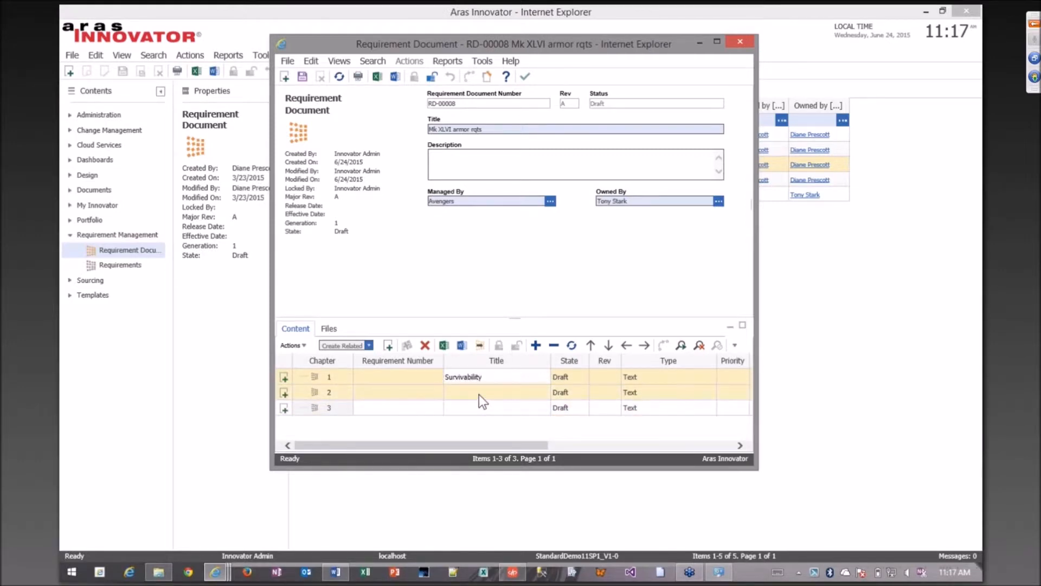
pyautogui.click(479, 395)
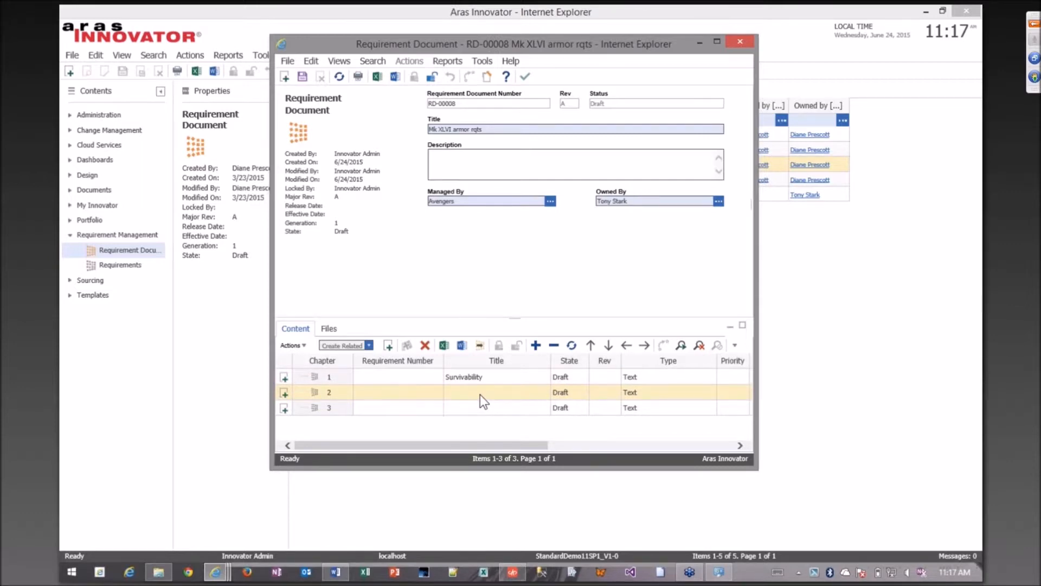
pyautogui.click(480, 394)
pyautogui.write('Al')
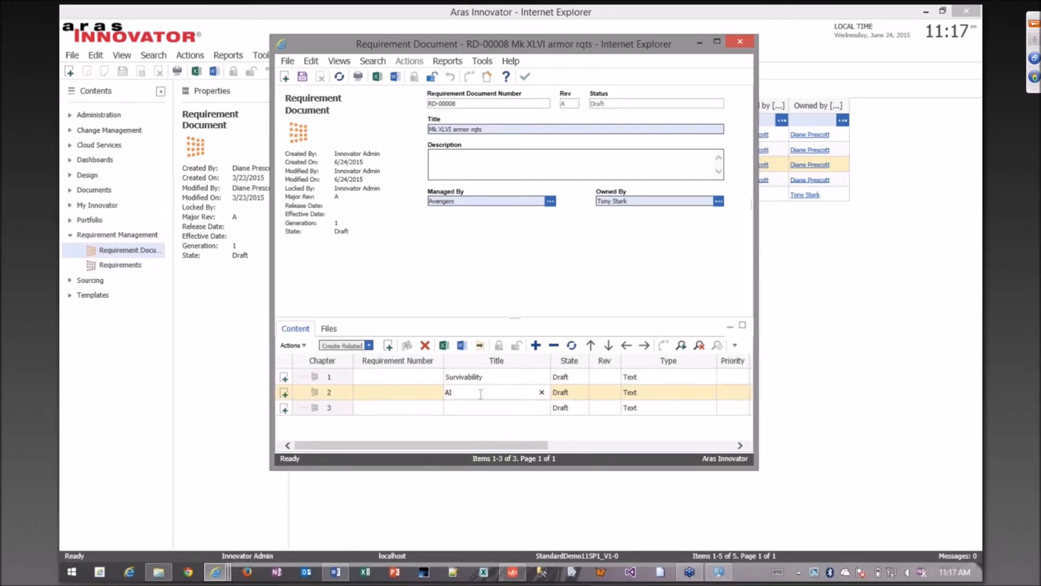
pyautogui.click(486, 408)
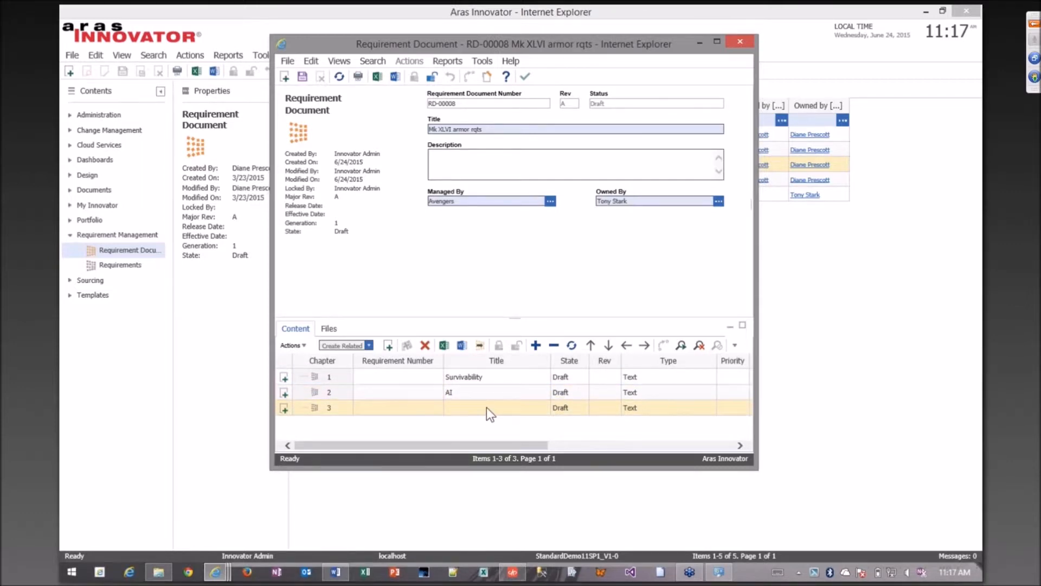
pyautogui.click(488, 408)
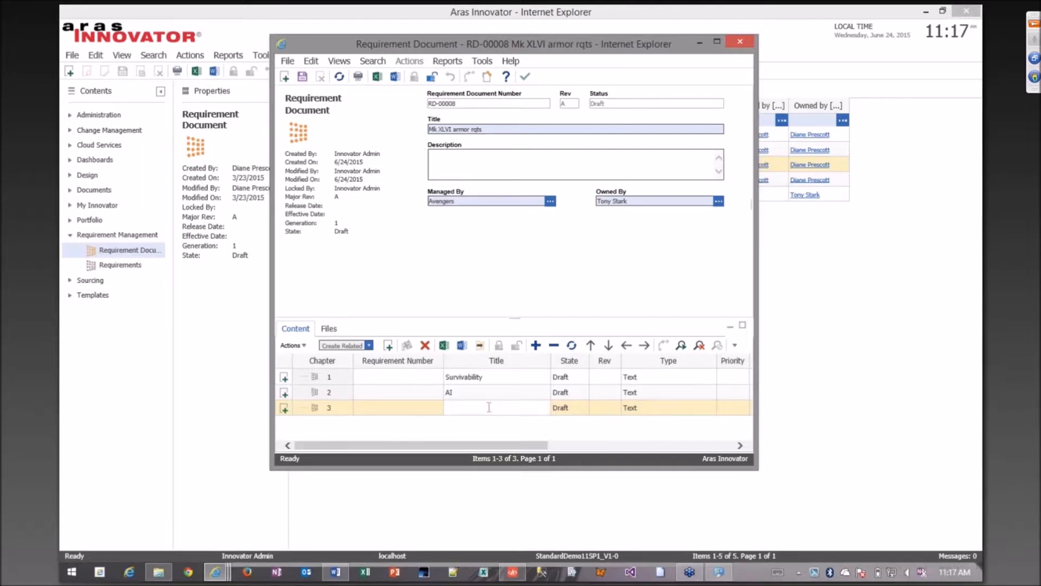
pyautogui.write('Propulsion')
# Save the requirement document with its three new requirements and widen its window to show more content columns.
pyautogui.moveTo(541, 445); pyautogui.dragTo(644, 447)
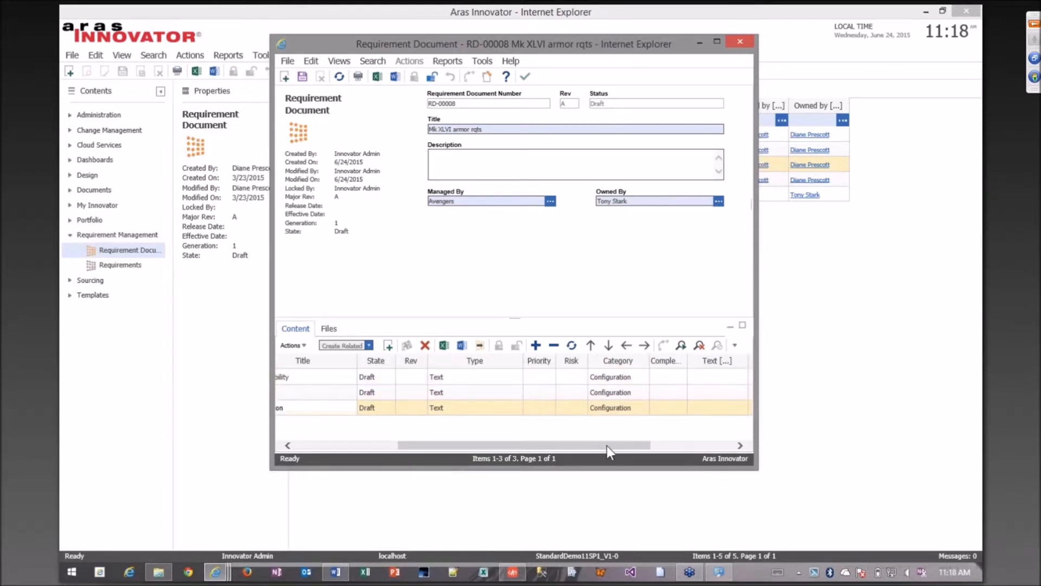
pyautogui.moveTo(607, 447); pyautogui.dragTo(628, 445)
pyautogui.moveTo(481, 442); pyautogui.dragTo(333, 435)
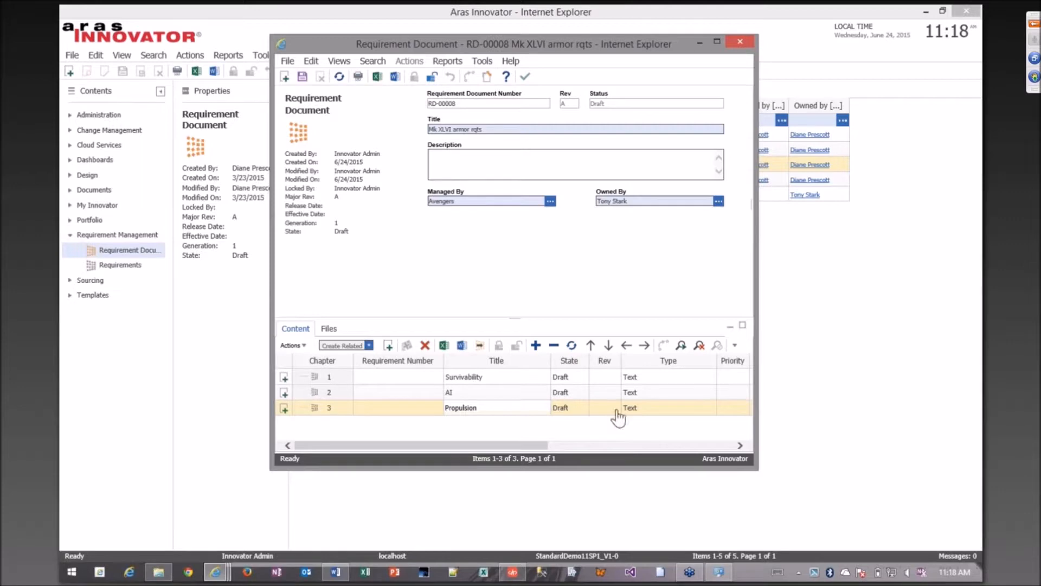
pyautogui.click(302, 77)
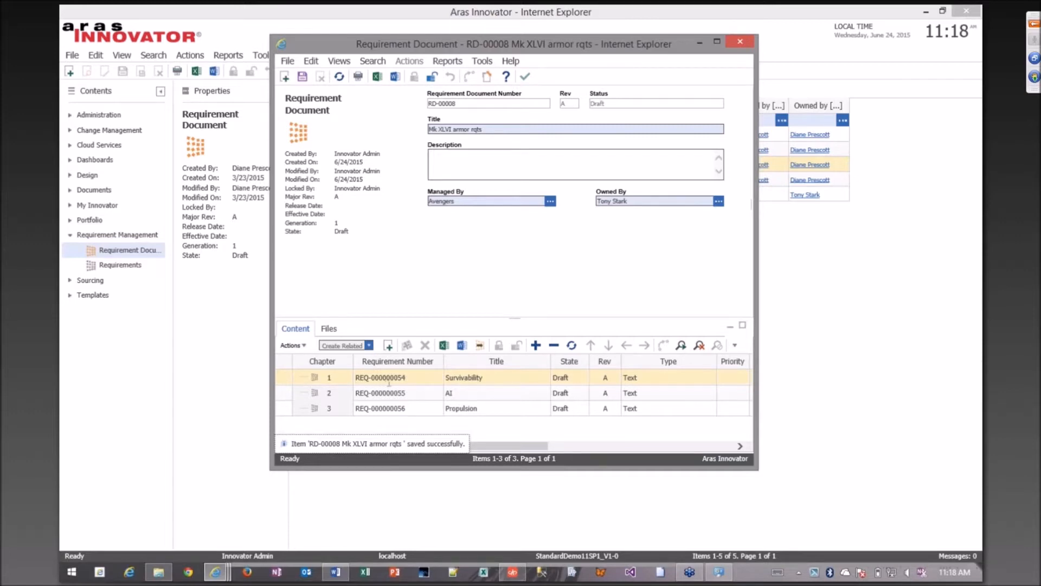
pyautogui.moveTo(757, 463); pyautogui.dragTo(867, 463)
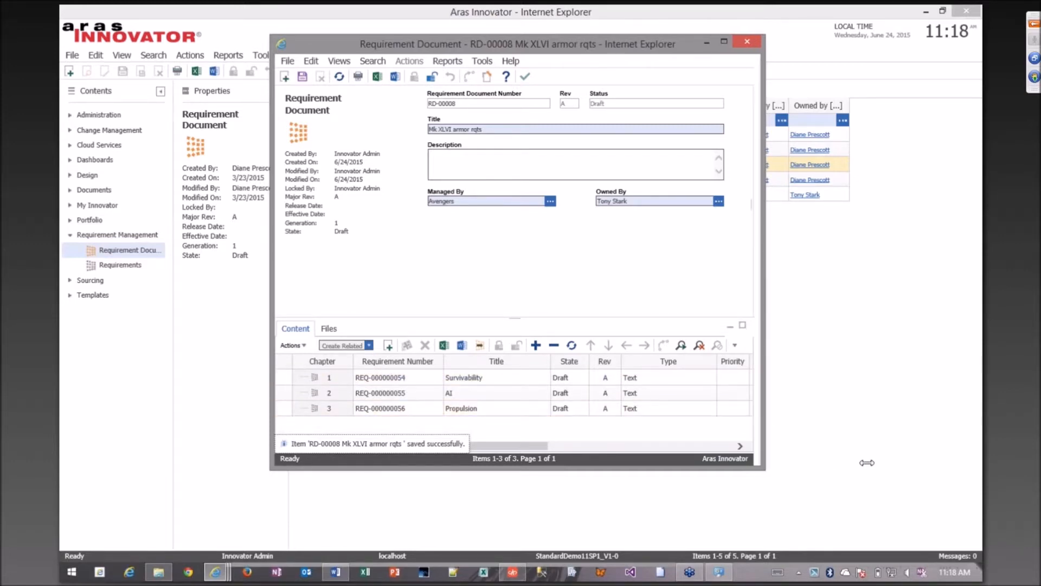
# Examine the commands available for the AI requirement's row, including those for moving it within the chapter structure.
pyautogui.click(575, 378)
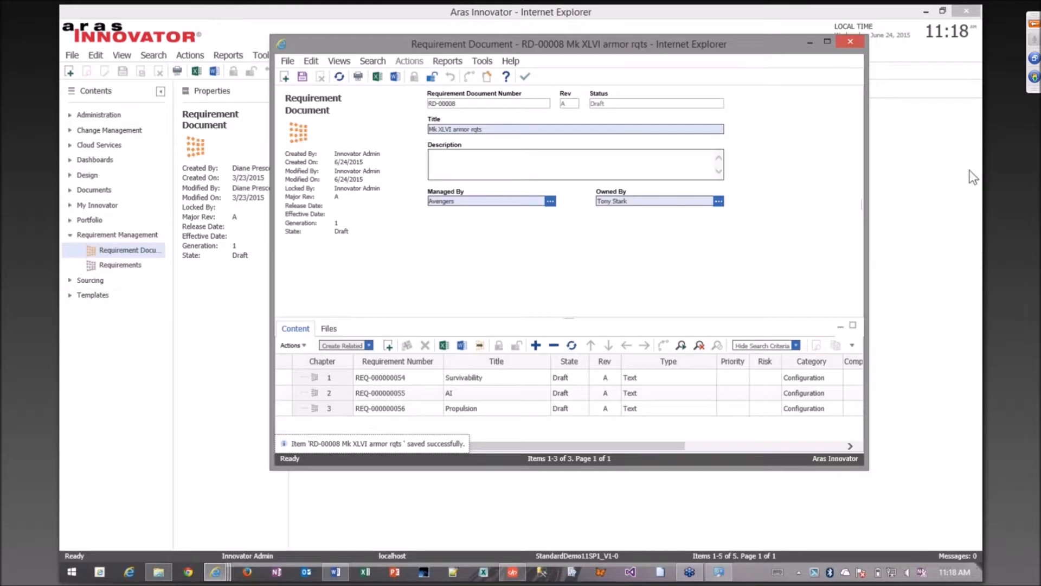
pyautogui.click(970, 101)
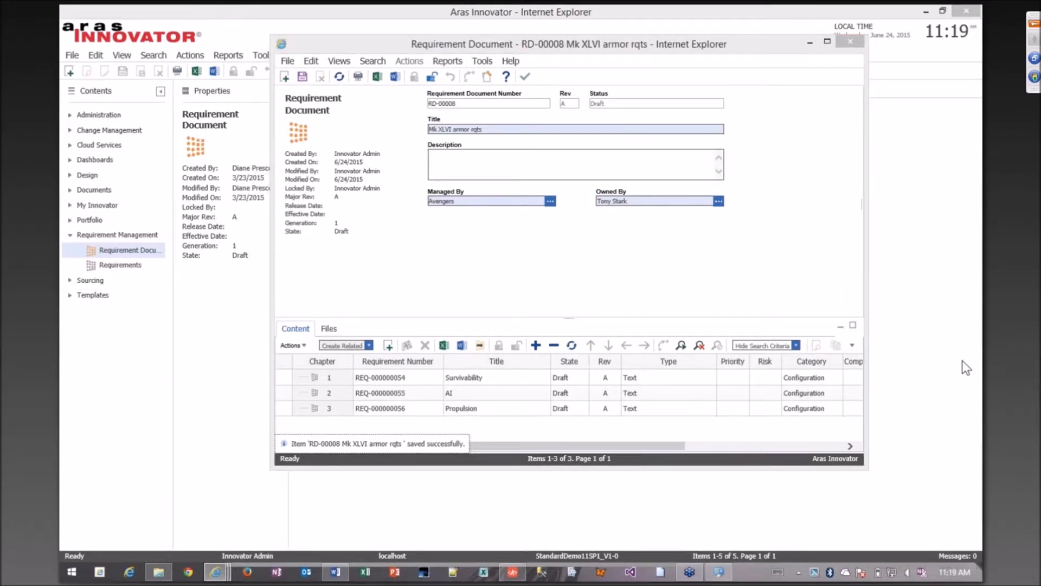
pyautogui.click(421, 379)
pyautogui.rightClick(413, 393)
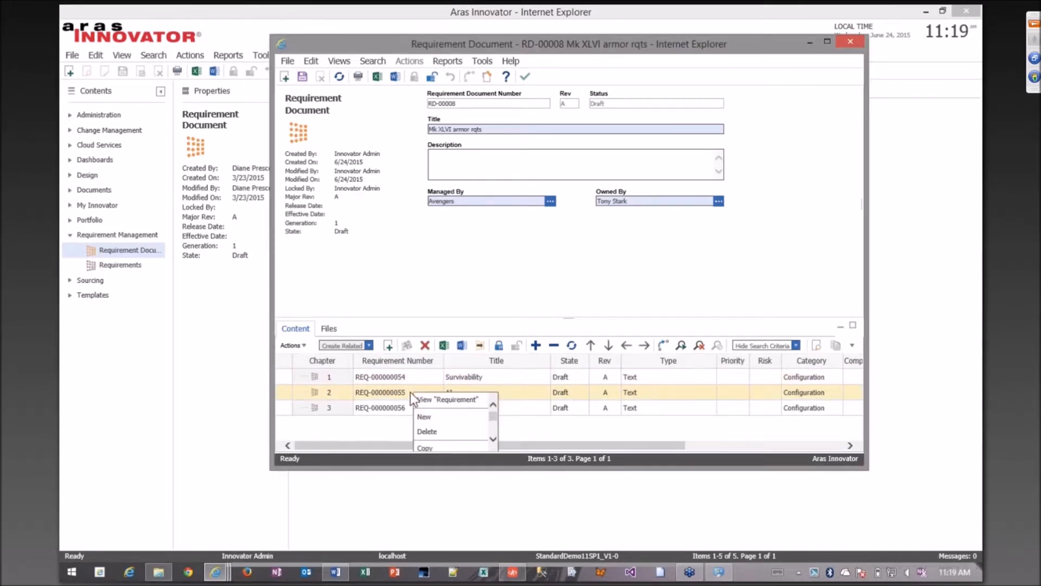
pyautogui.moveTo(495, 417); pyautogui.dragTo(495, 431)
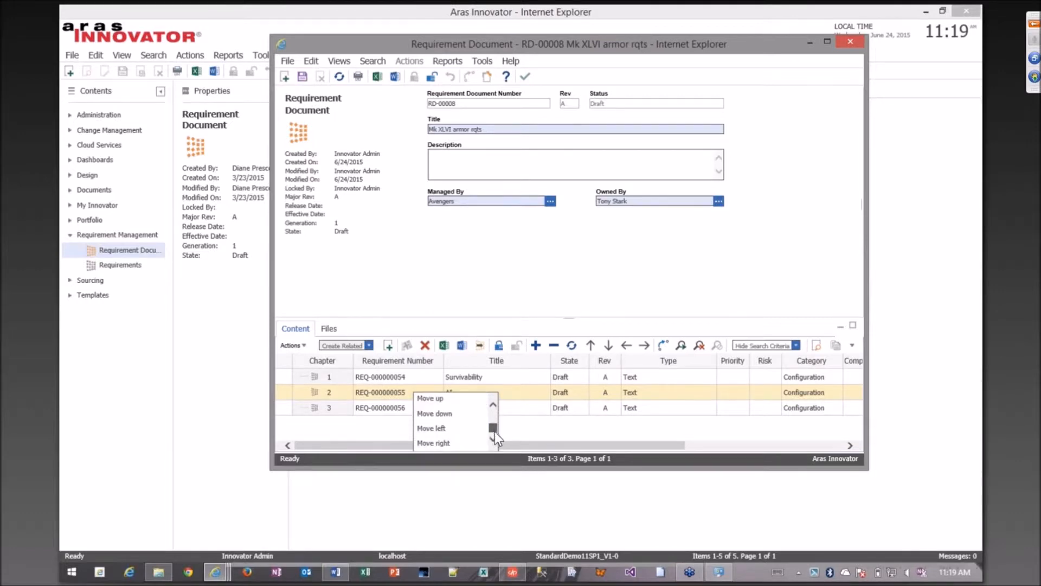
pyautogui.click(366, 392)
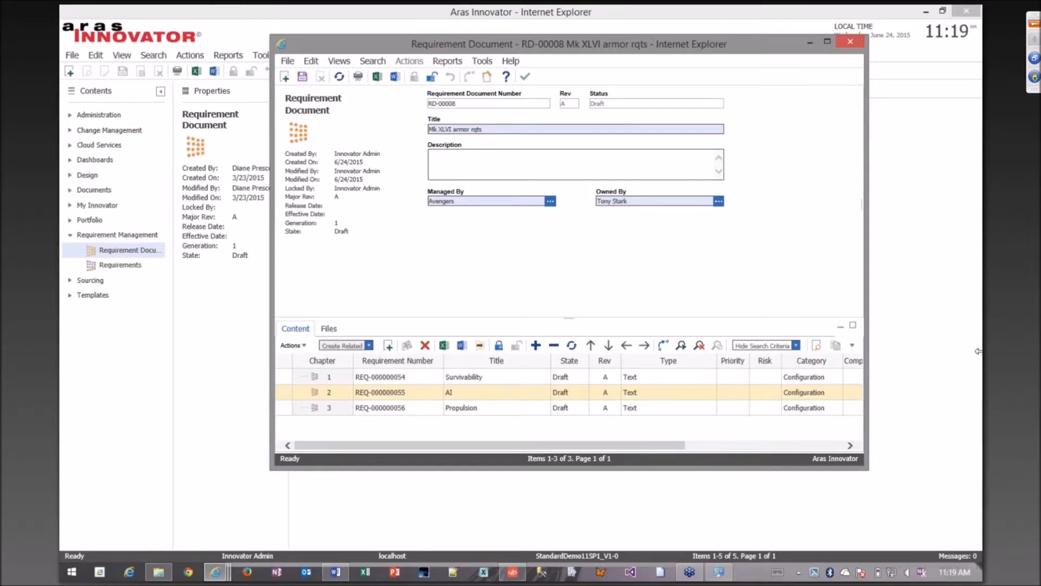
pyautogui.click(976, 332)
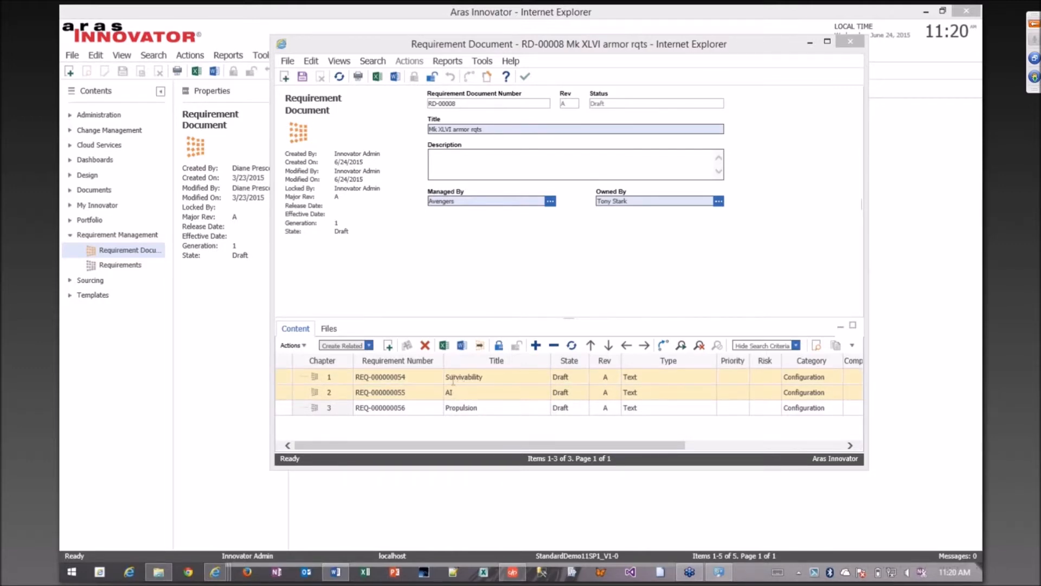
# Open the Survivability requirement from the document's content, widen its window and lock it for editing.
pyautogui.rightClick(461, 378)
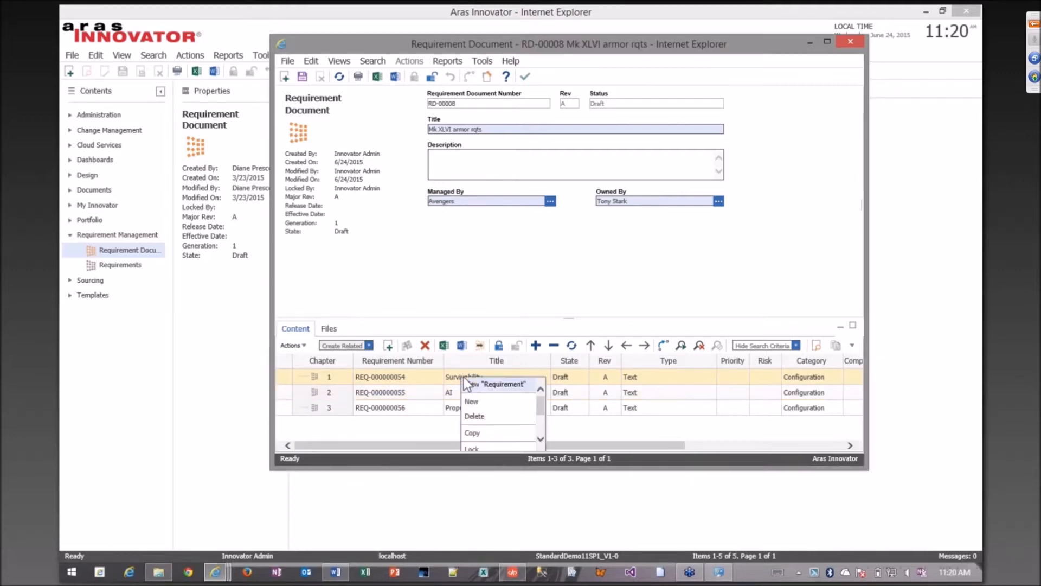
pyautogui.click(513, 382)
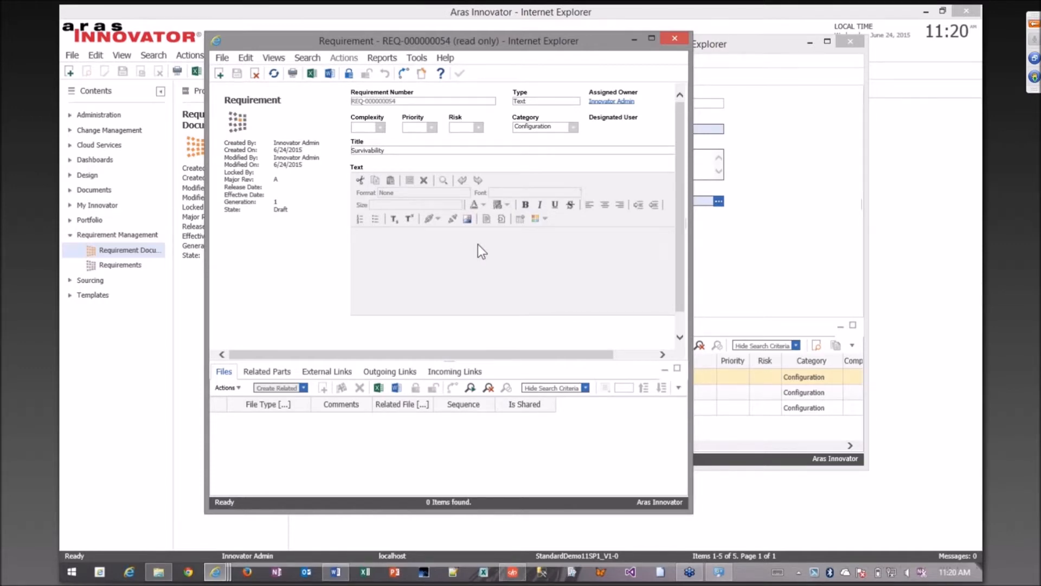
pyautogui.moveTo(693, 306); pyautogui.dragTo(740, 308)
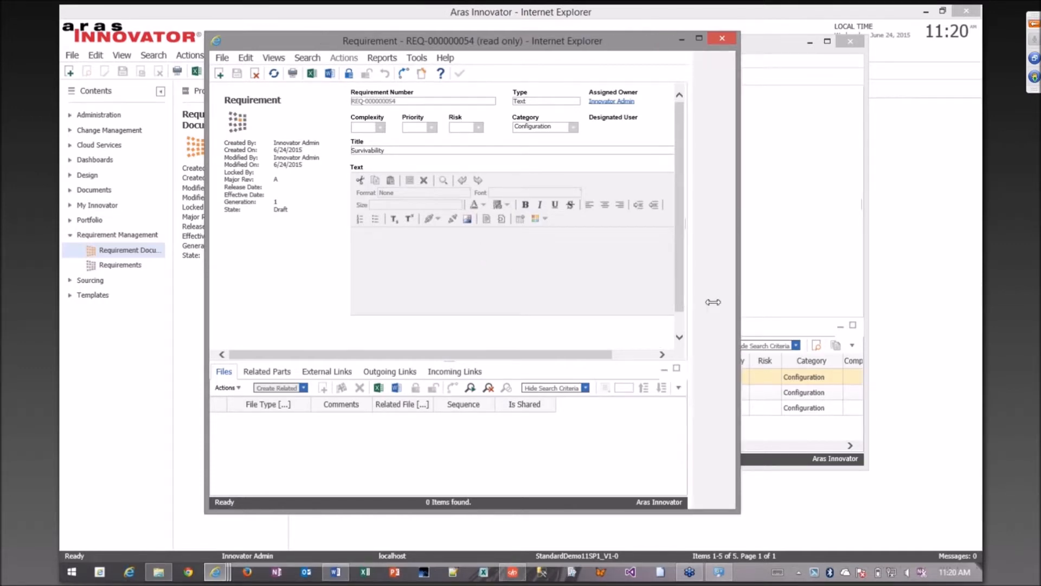
pyautogui.click(348, 73)
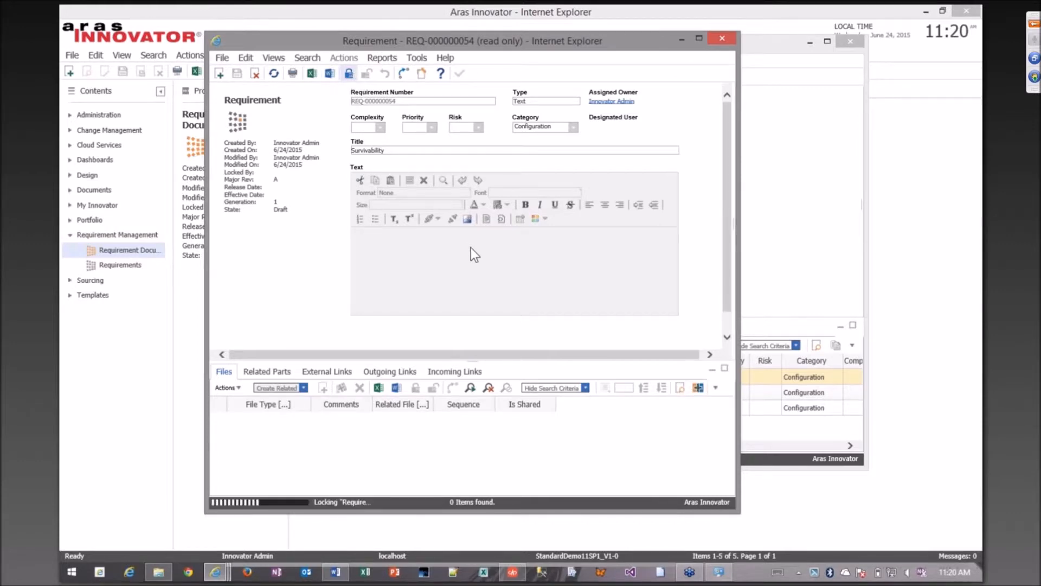
# Enter "Durability", "Strenght" and "Offensive Systems" on separate lines in the Survivability requirement's text.
pyautogui.click(546, 289)
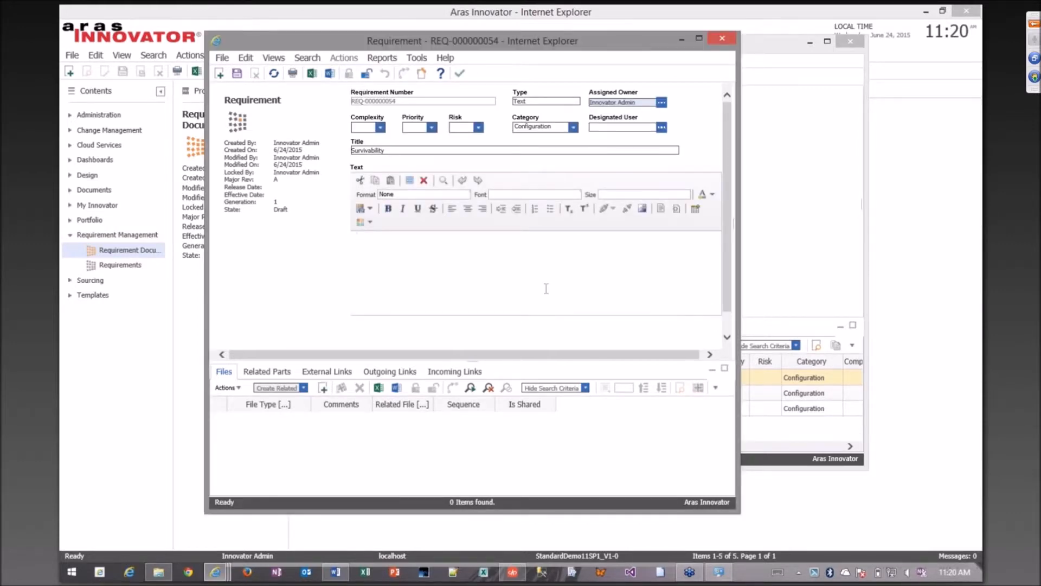
pyautogui.write('Durabili')
pyautogui.press('BackSpace')
pyautogui.write('ity')
pyautogui.press('Return')
pyautogui.write('Strenght')
pyautogui.press('Return')
pyautogui.write('Offensive Systems')
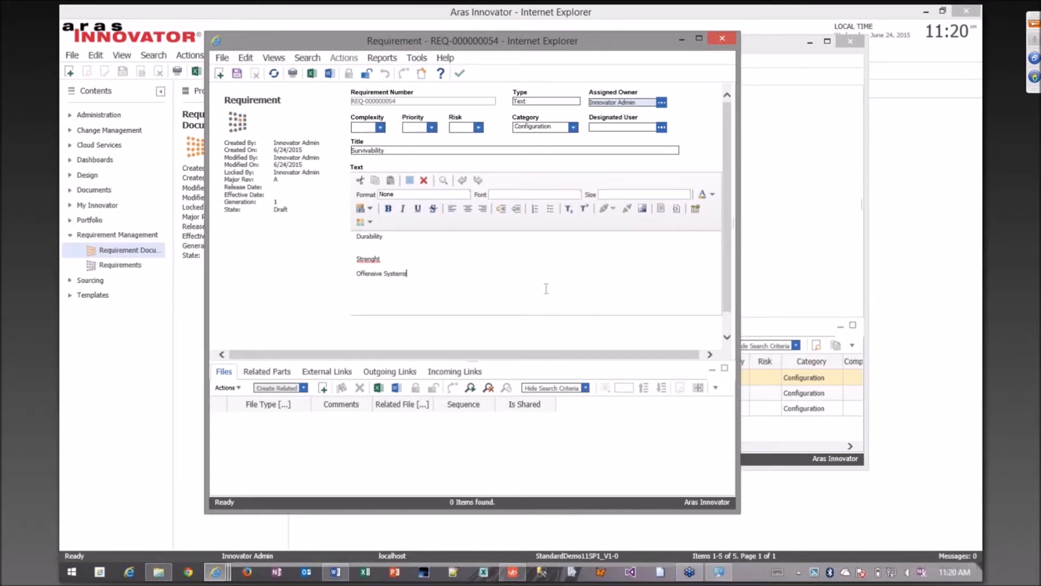
# Correct the misspelled second line of the Survivability text to "Strength" and set "Offensive Systems" off as its own paragraph.
pyautogui.rightClick(359, 258)
pyautogui.click(269, 264)
pyautogui.click(426, 261)
pyautogui.press('Return')
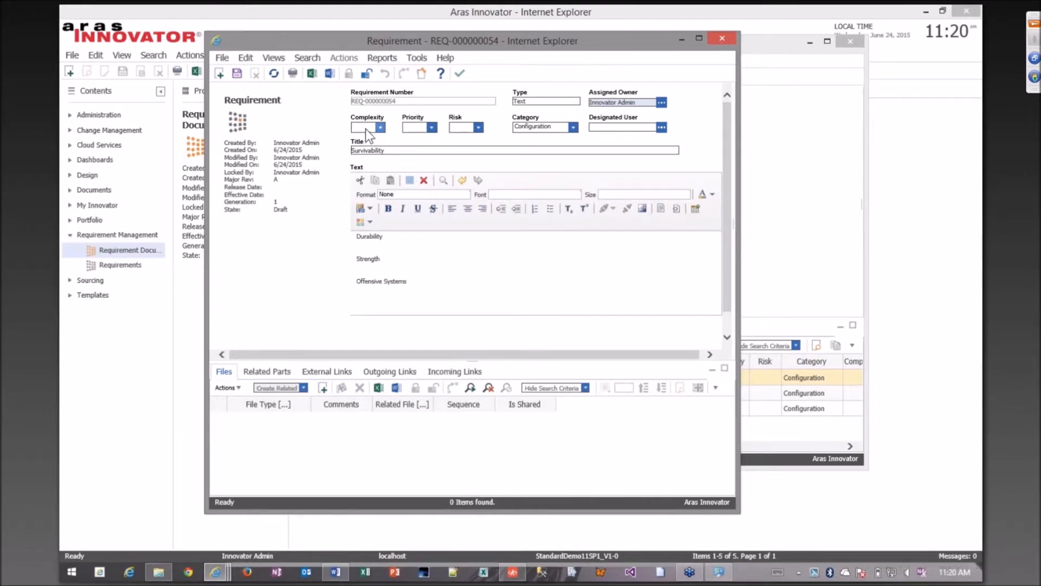
# Set the Survivability requirement's complexity to High, then save, unlock and close it.
pyautogui.click(380, 126)
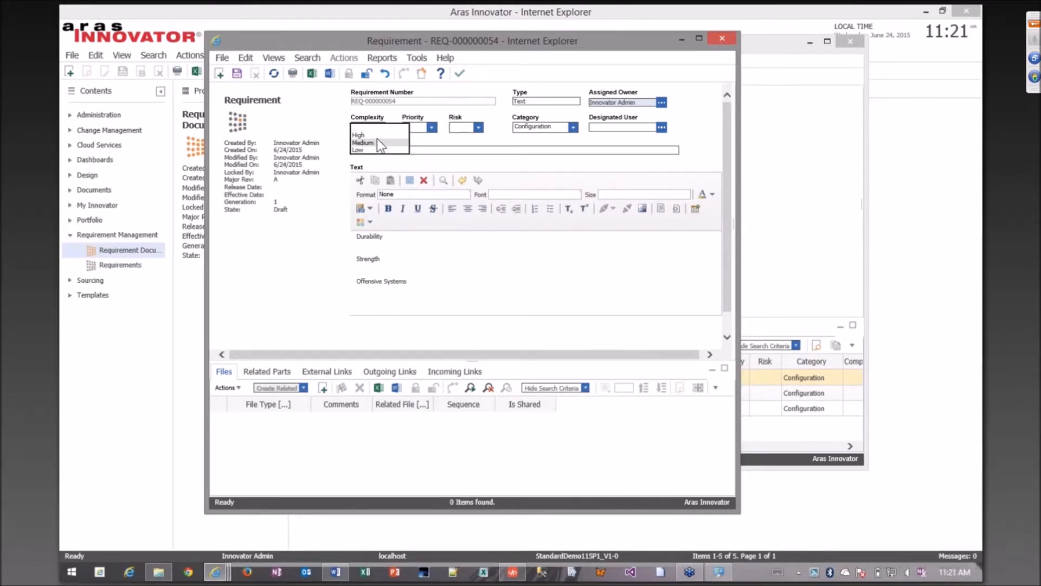
pyautogui.click(376, 138)
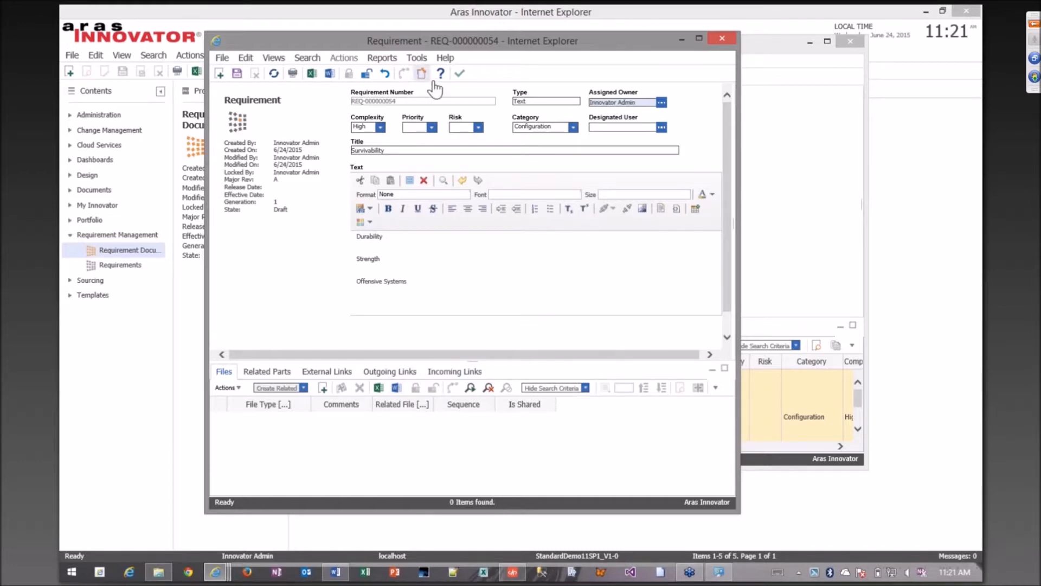
pyautogui.click(460, 73)
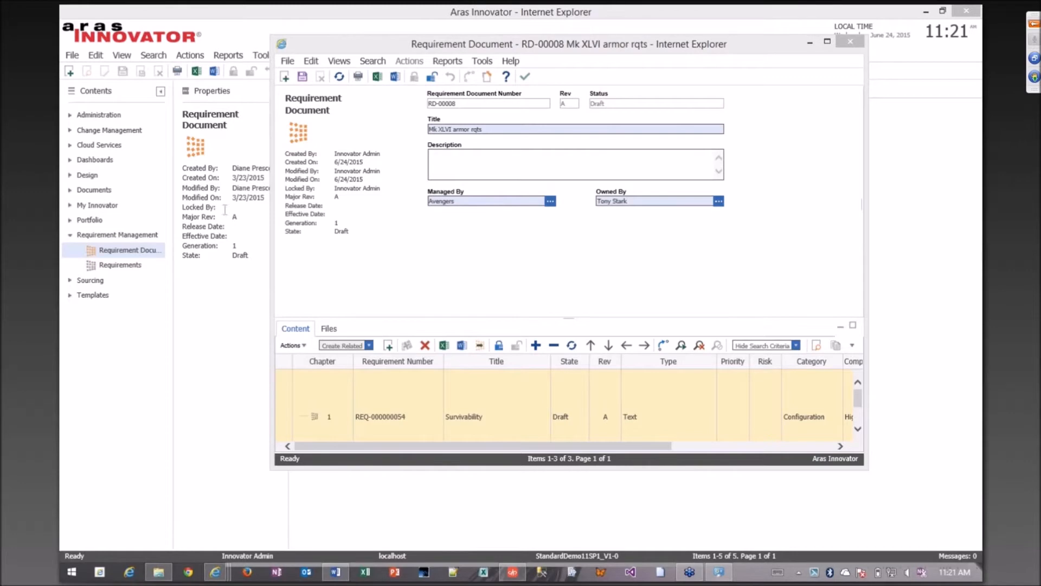
# Add a new requirement row to the document's content and enlarge the document window to show all the chapters.
pyautogui.click(438, 236)
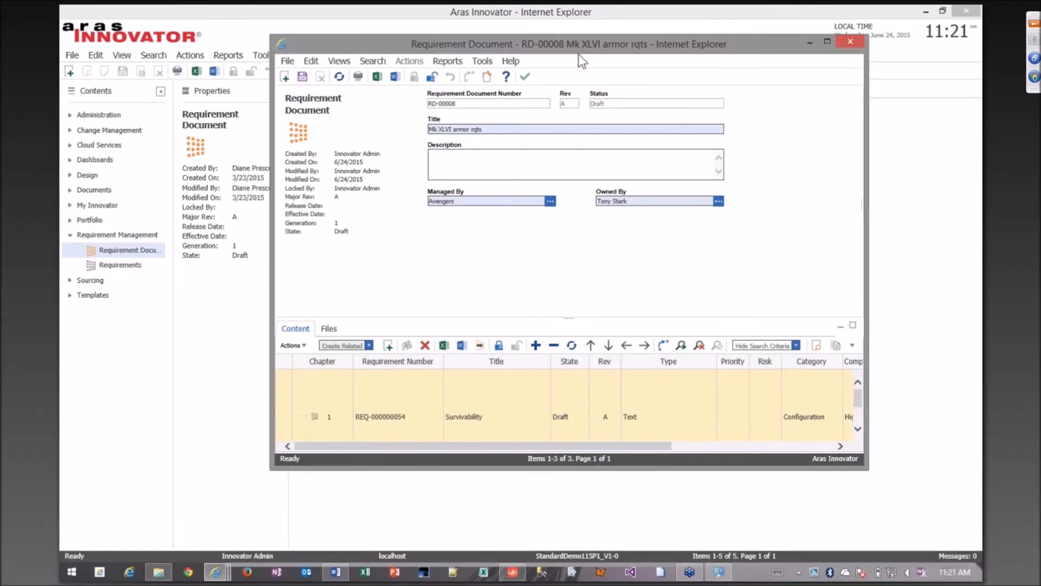
pyautogui.moveTo(583, 54); pyautogui.dragTo(451, 58)
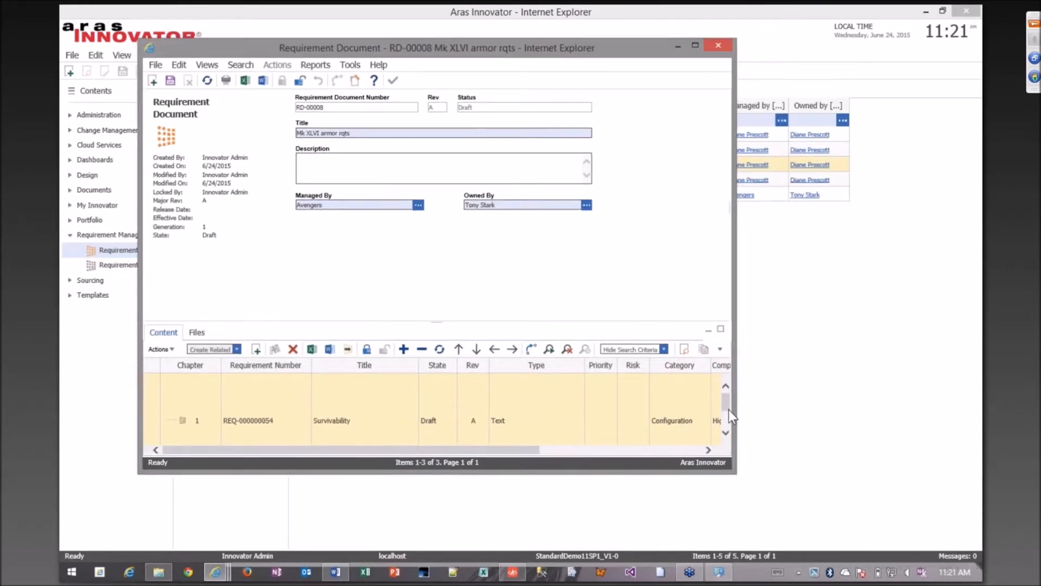
pyautogui.moveTo(728, 409); pyautogui.dragTo(722, 426)
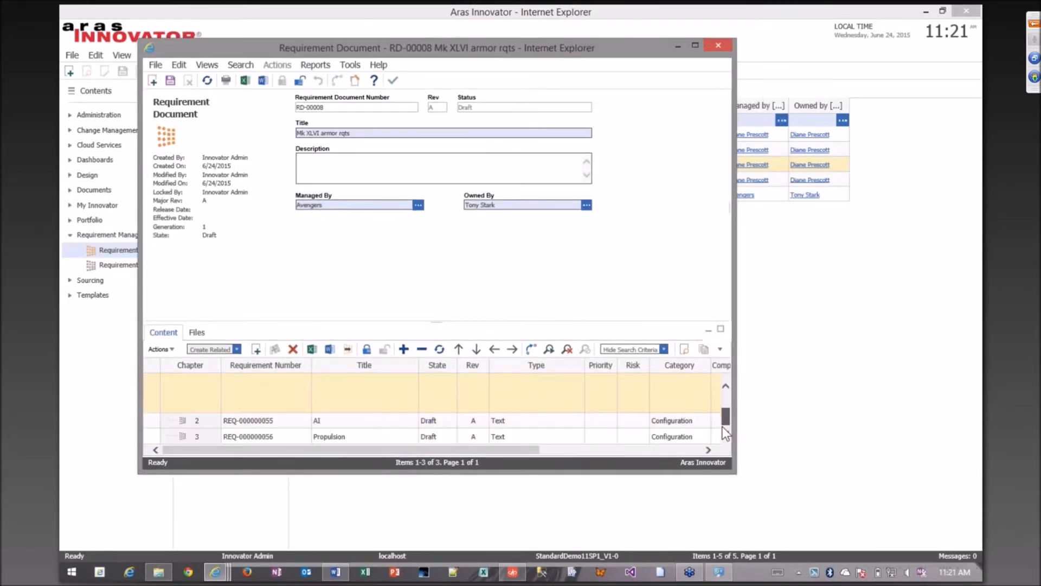
pyautogui.rightClick(201, 395)
pyautogui.click(256, 353)
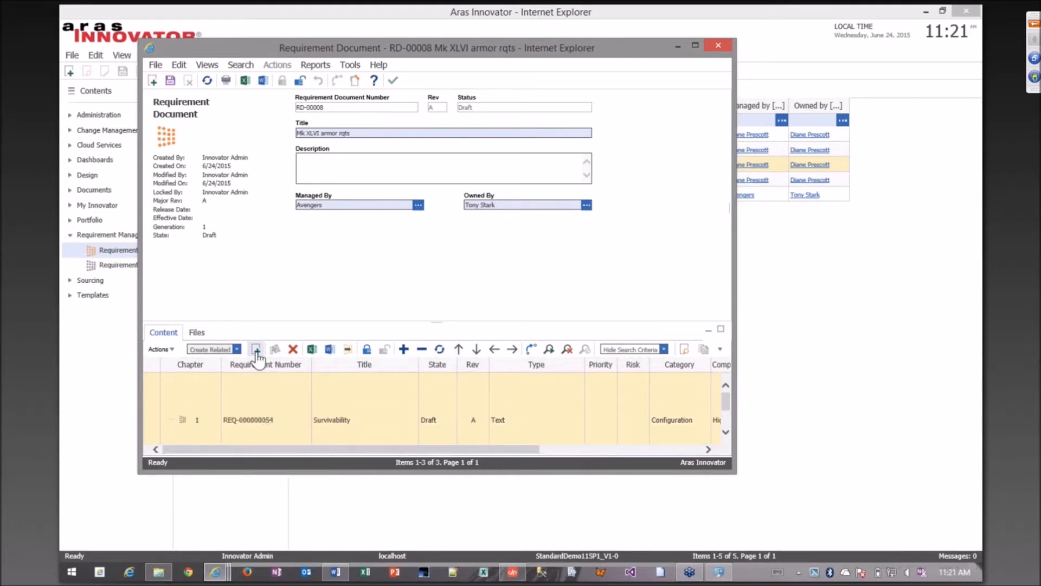
pyautogui.click(256, 353)
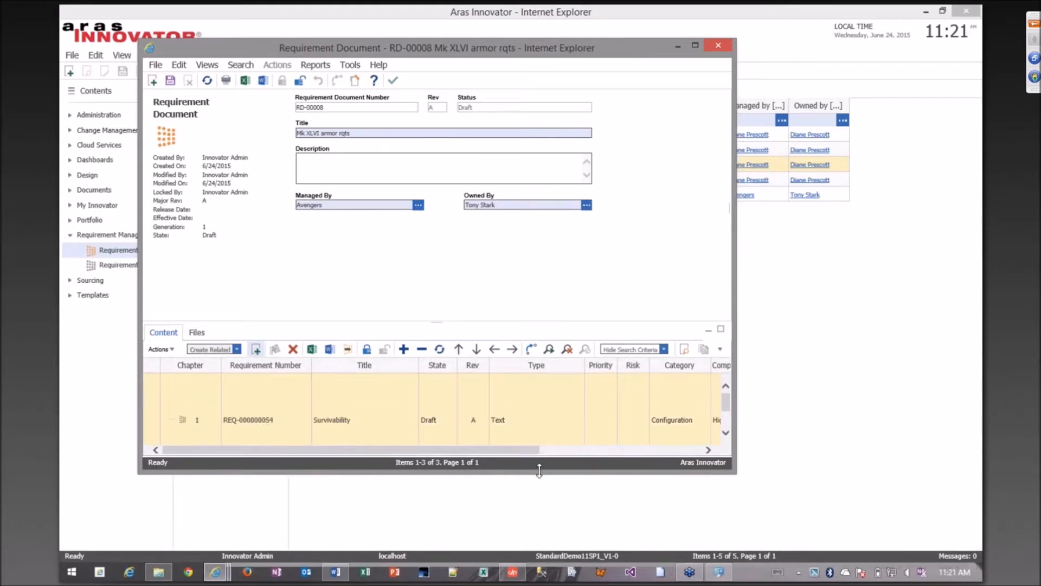
pyautogui.moveTo(539, 474); pyautogui.dragTo(536, 548)
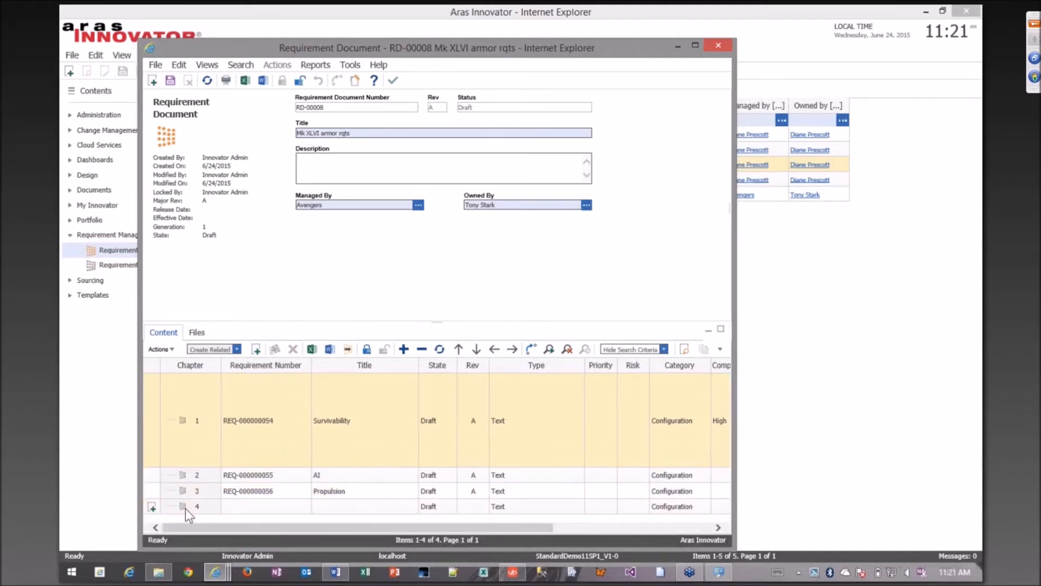
# Title the new chapter 4 requirement "Offernsive Systems".
pyautogui.click(352, 511)
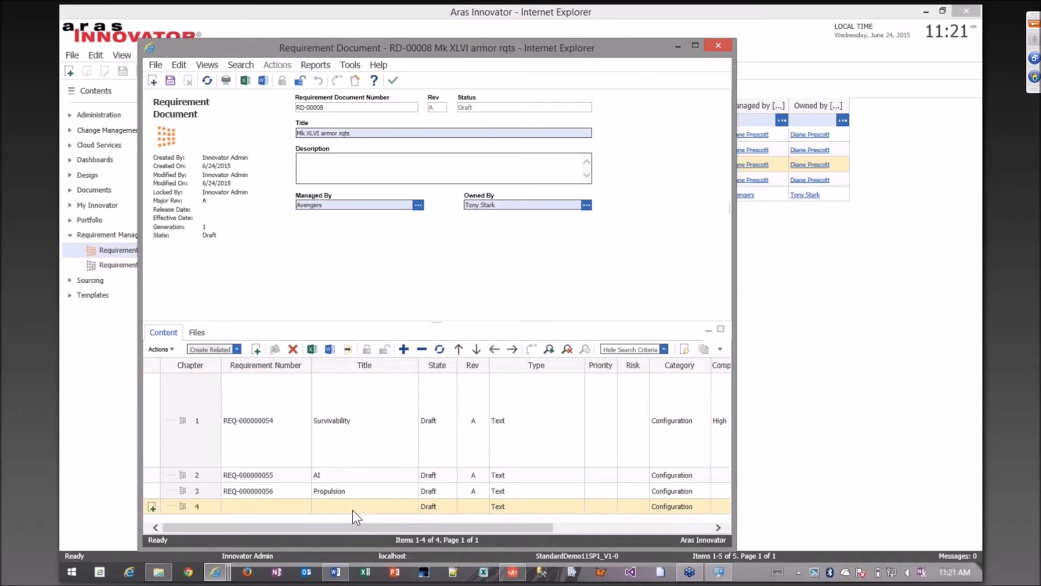
pyautogui.click(353, 510)
pyautogui.write('Offensicve')
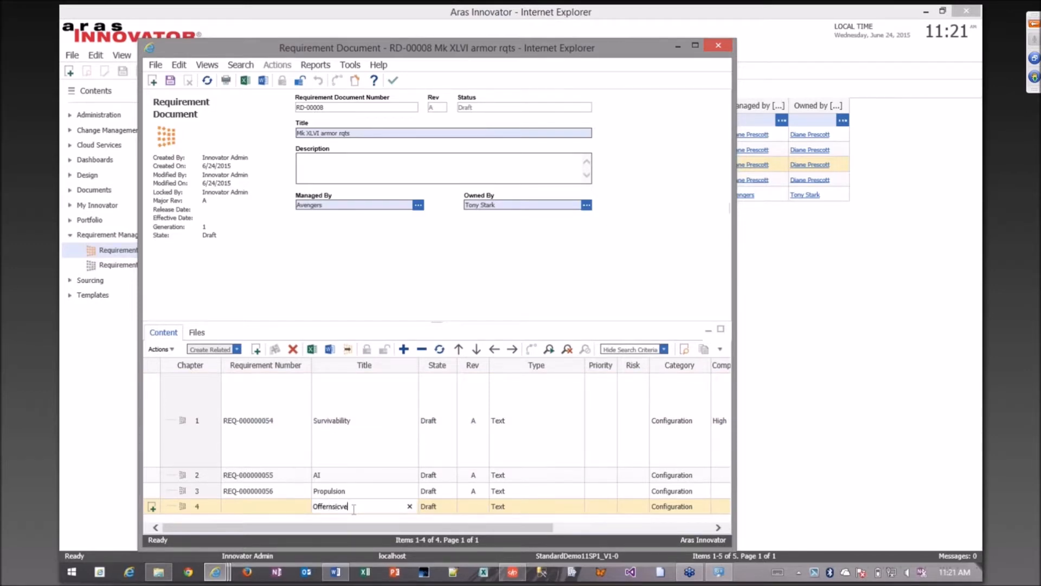
pyautogui.press('BackSpace')
pyautogui.press('BackSpace')
pyautogui.press('BackSpace')
pyautogui.write('ve Systems')
pyautogui.press('Return')
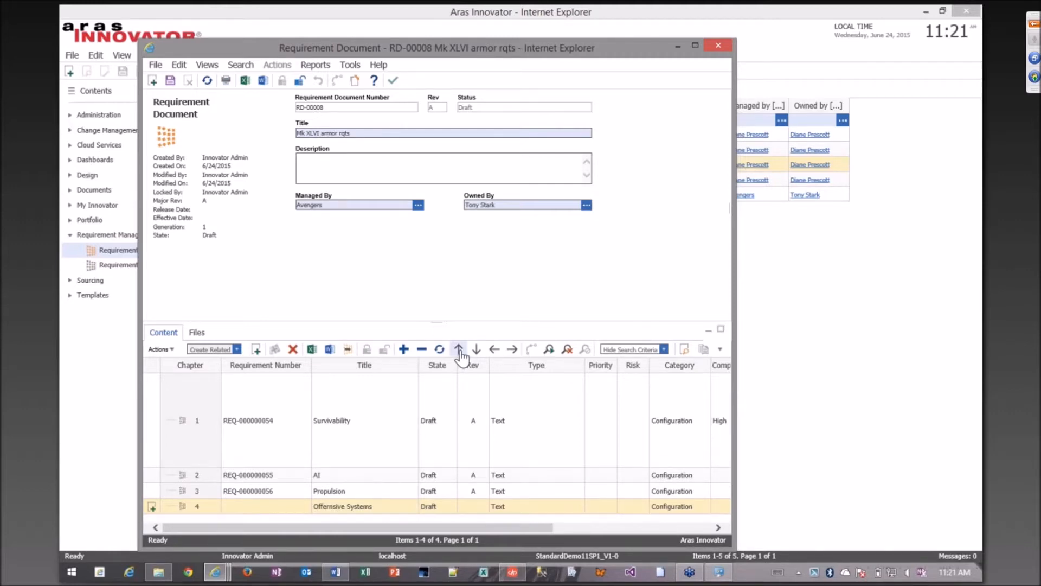
# Move the Offernsive Systems requirement up below Survivability, nest it as chapter 1.1 and save the requirement document.
pyautogui.click(459, 350)
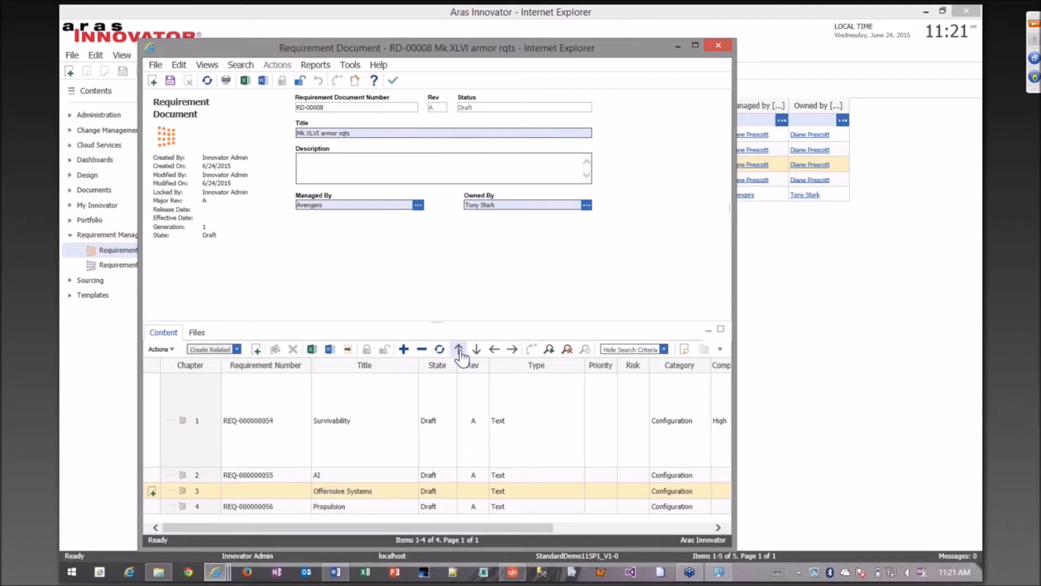
pyautogui.click(459, 350)
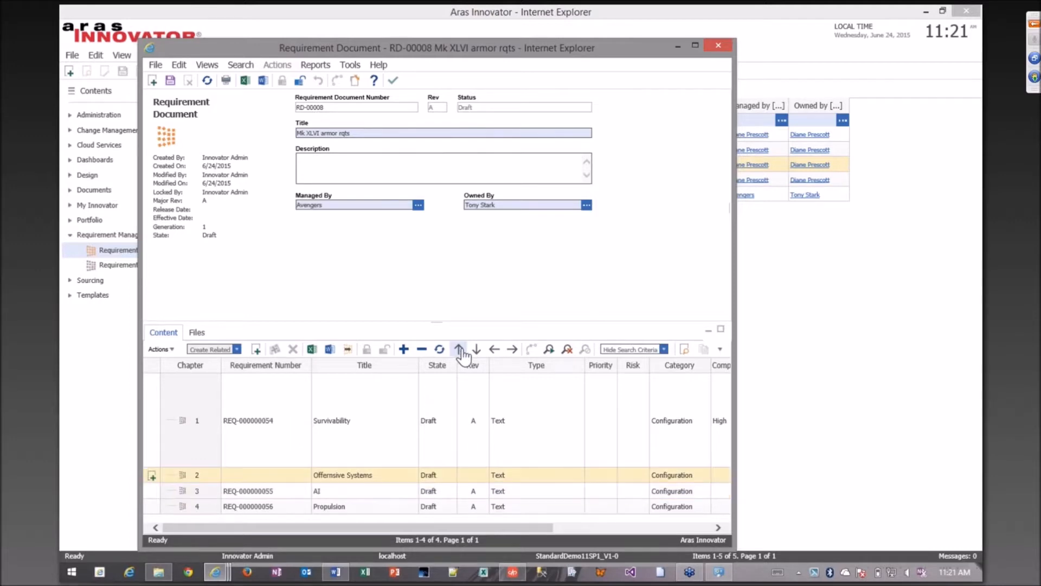
pyautogui.click(512, 349)
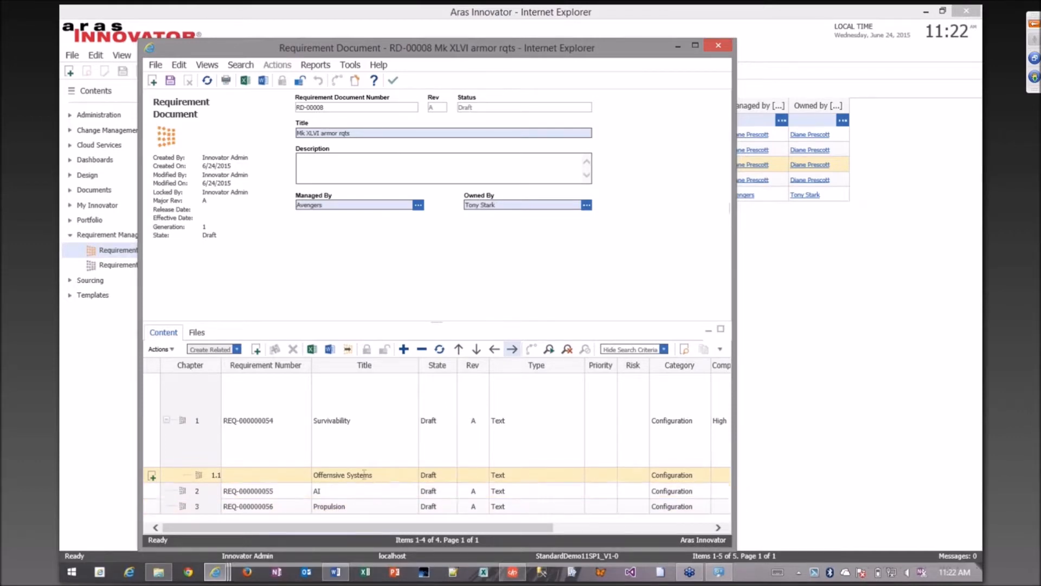
pyautogui.click(170, 81)
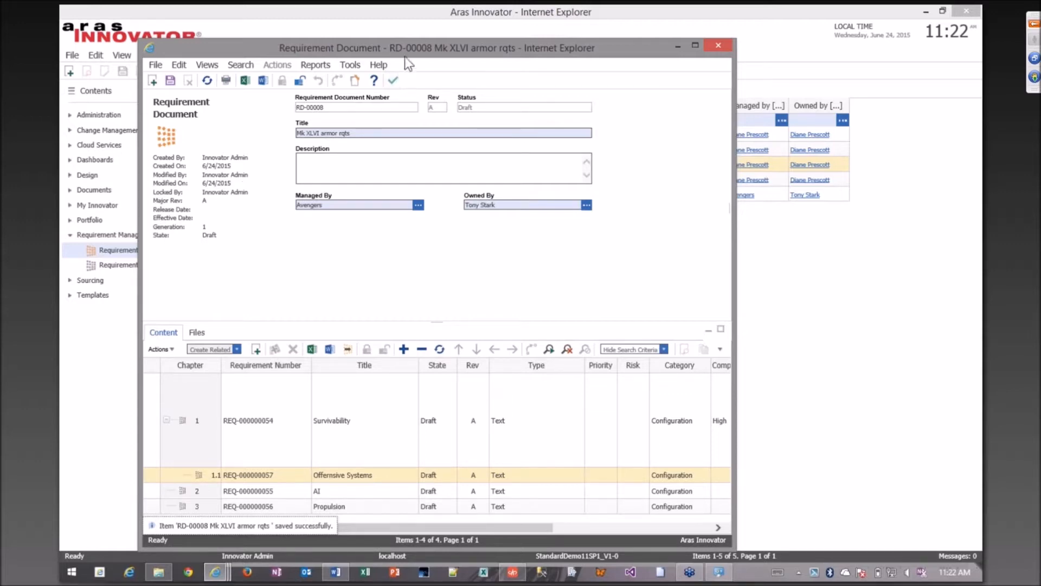
# Minimize the requirement document and open the Mk XLVI Armor Development project from the portfolio's projects.
pyautogui.moveTo(405, 50); pyautogui.dragTo(399, 44)
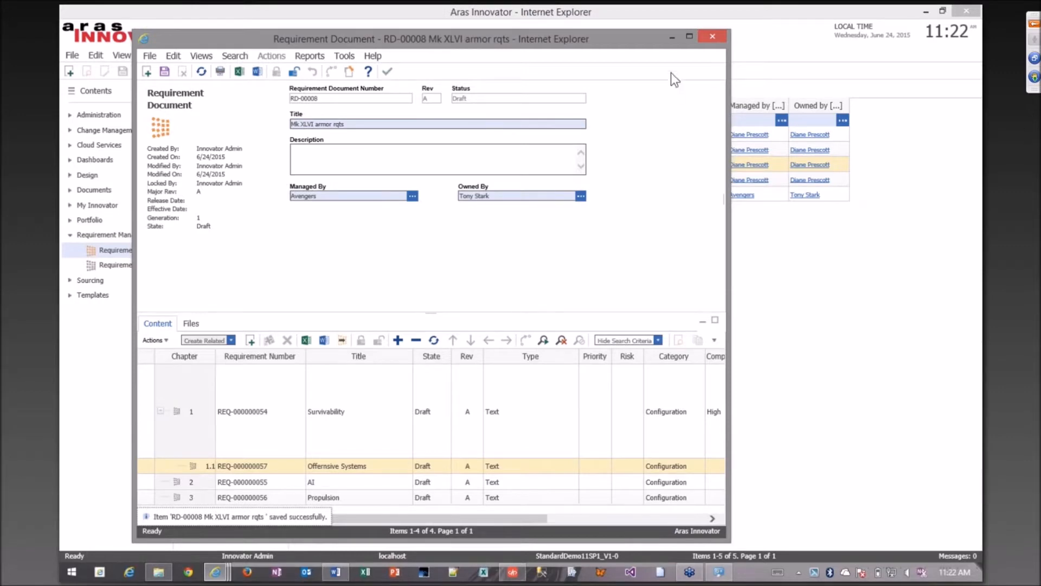
pyautogui.click(672, 37)
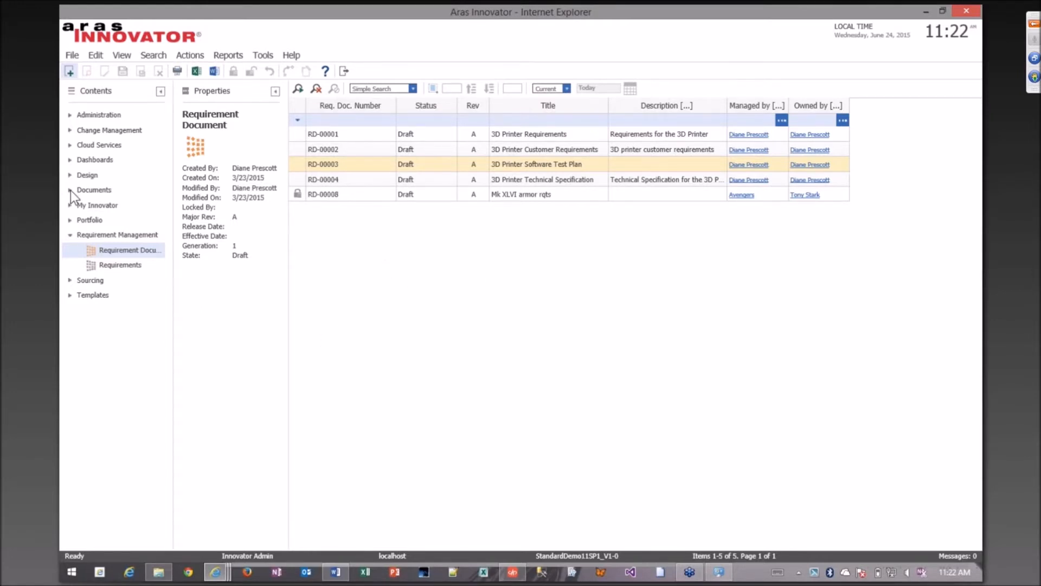
pyautogui.click(70, 220)
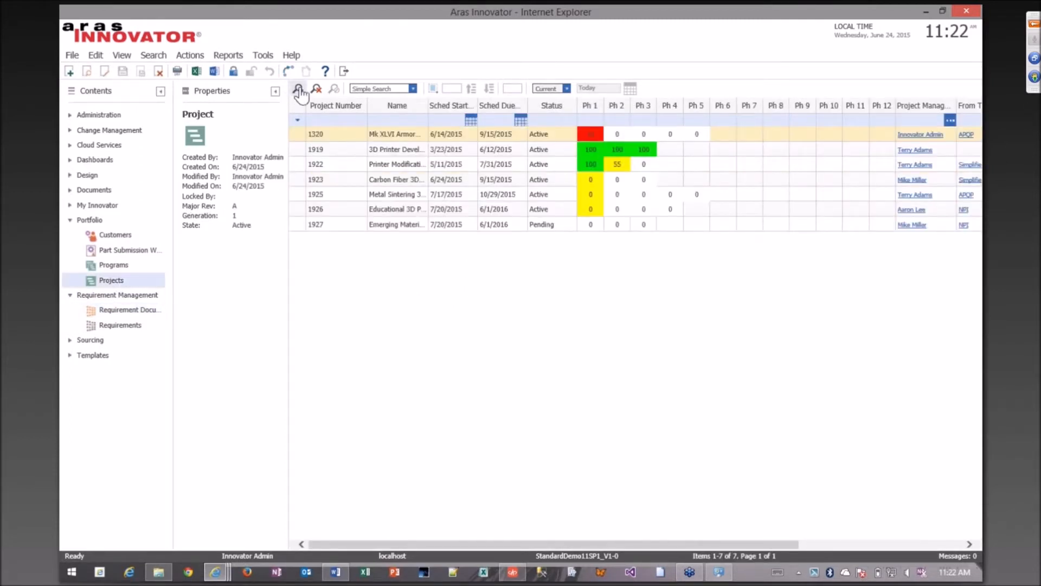
pyautogui.click(337, 135)
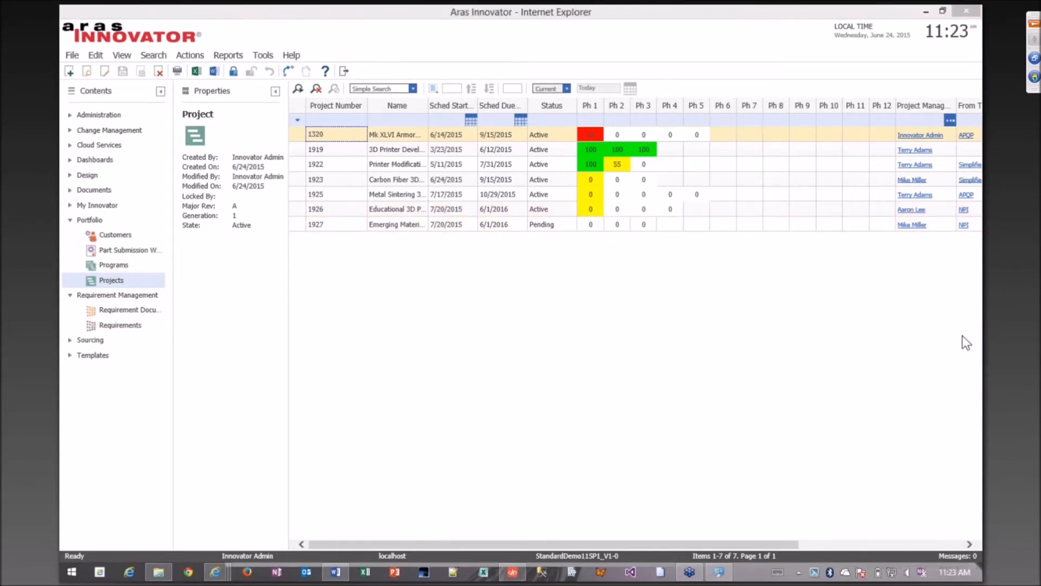
pyautogui.doubleClick(328, 134)
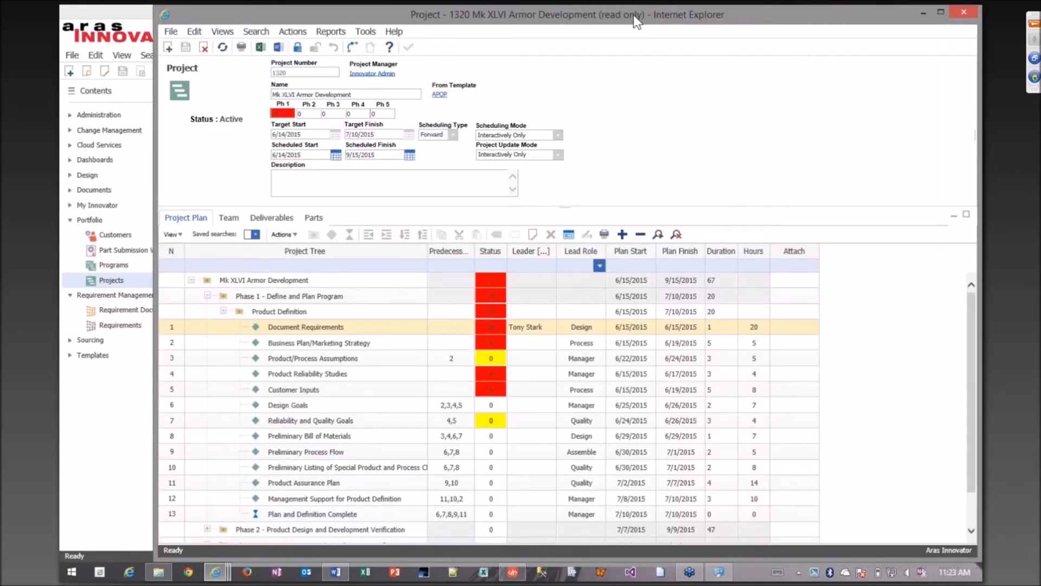
pyautogui.moveTo(634, 14); pyautogui.dragTo(615, 15)
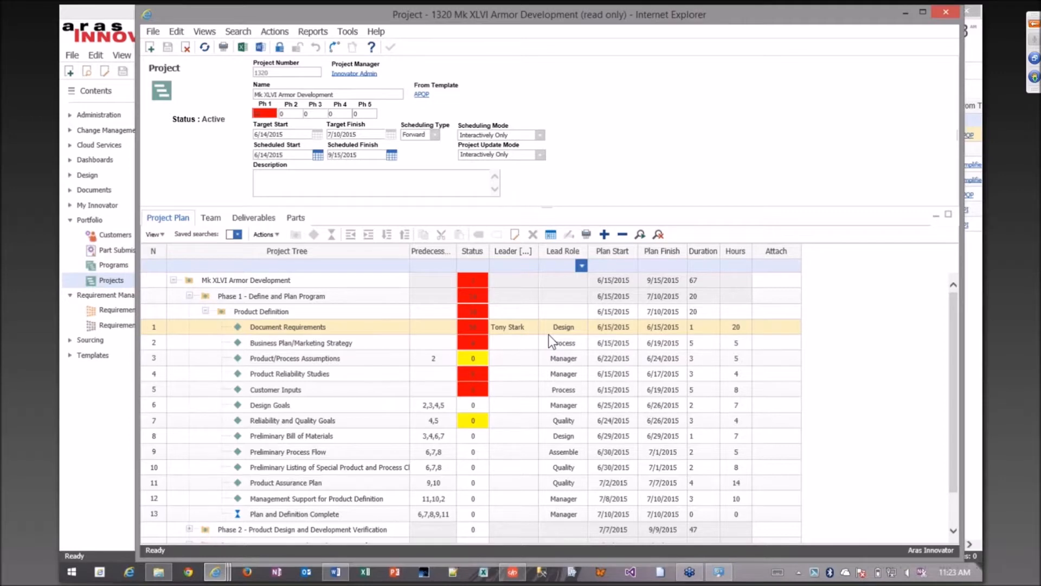
# View the deliverables of the project's Document Requirements activity and close the activity.
pyautogui.rightClick(329, 326)
pyautogui.click(354, 334)
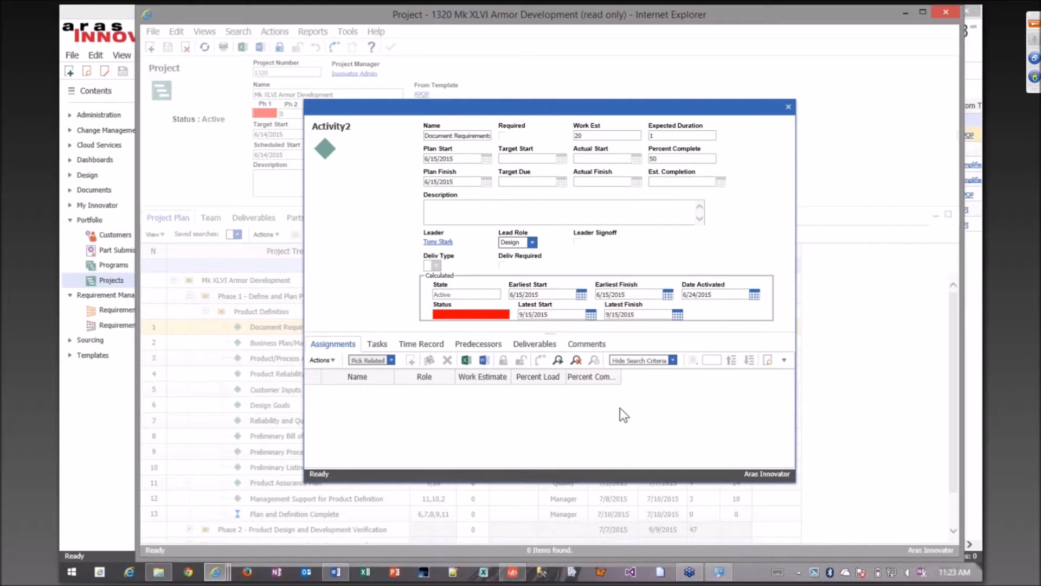
pyautogui.click(557, 346)
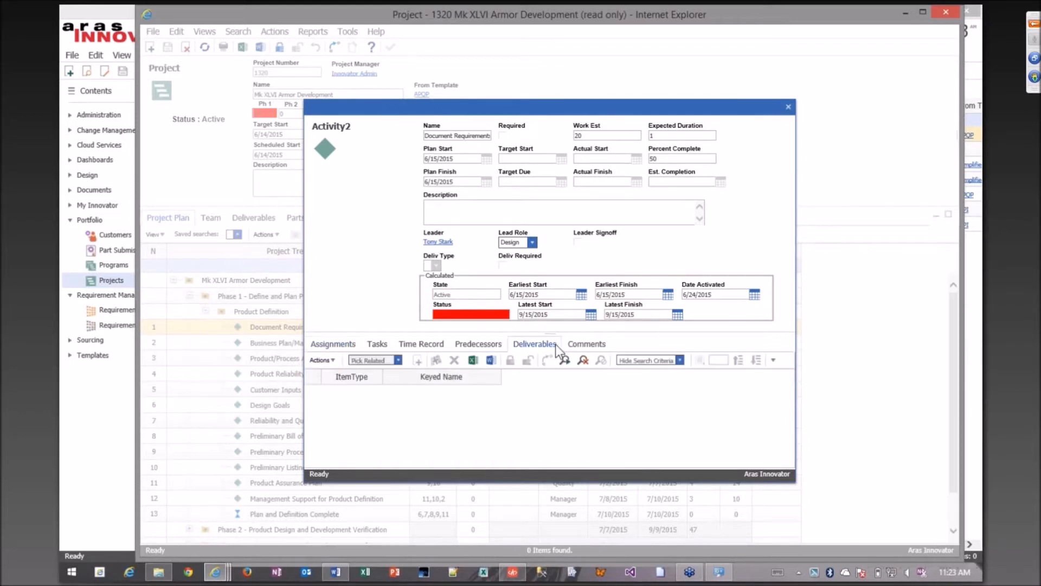
pyautogui.moveTo(694, 108); pyautogui.dragTo(556, 110)
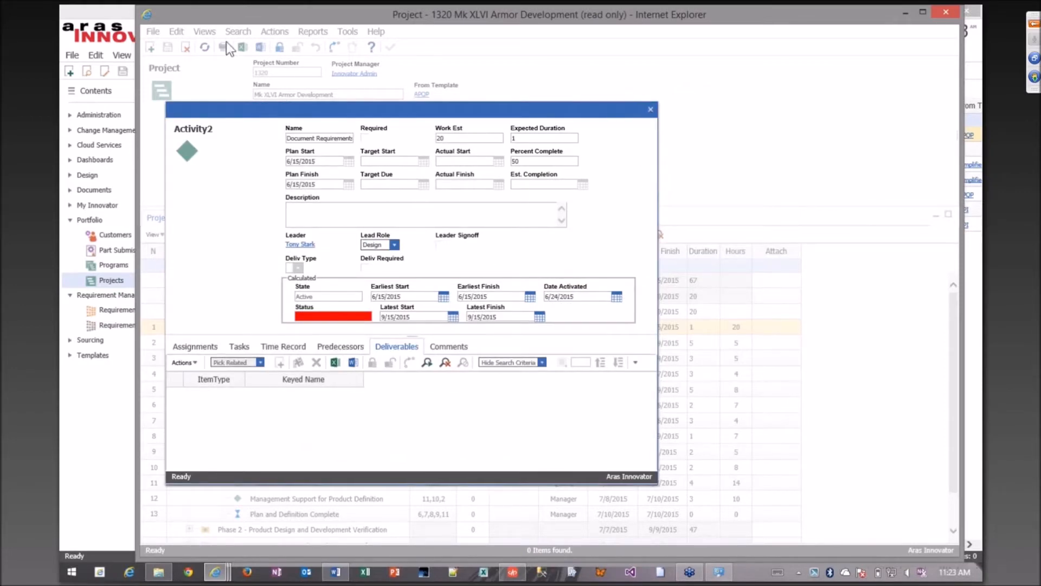
pyautogui.click(651, 109)
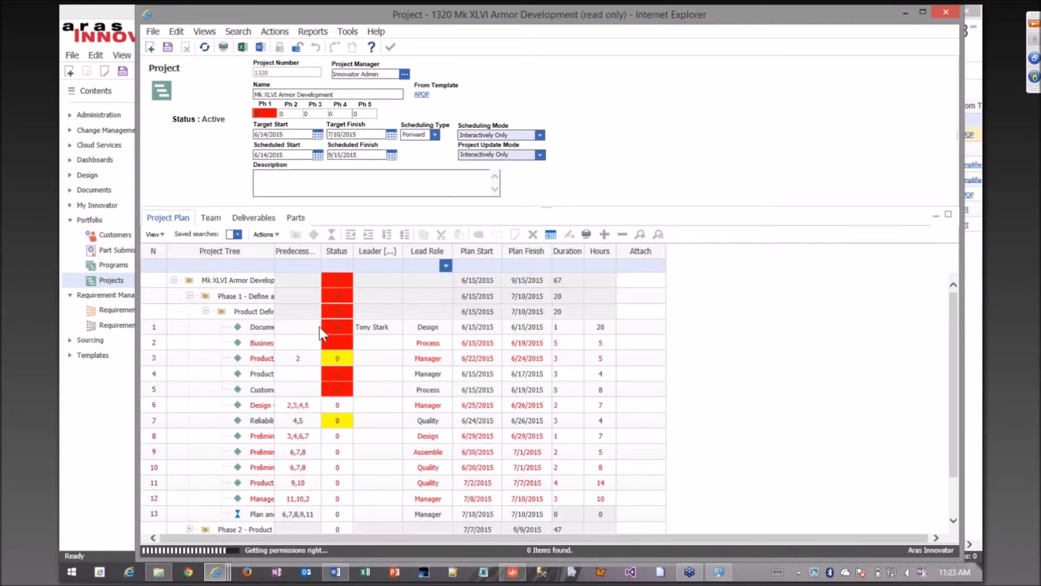
# With the project locked for editing, reopen its Document Requirements activity in the project plan.
pyautogui.scroll(-1, 257, 332)
pyautogui.rightClick(257, 332)
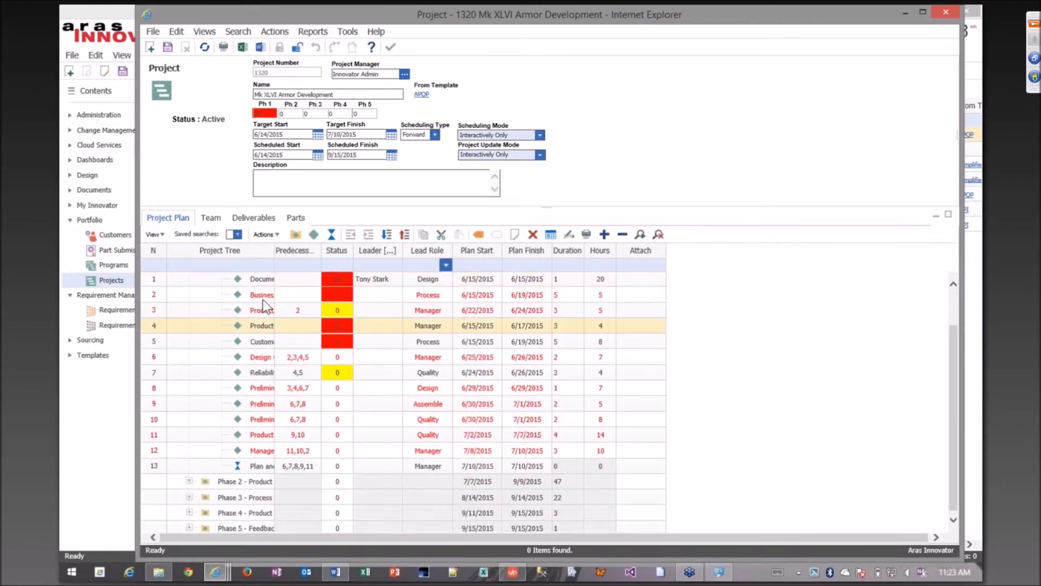
pyautogui.click(256, 278)
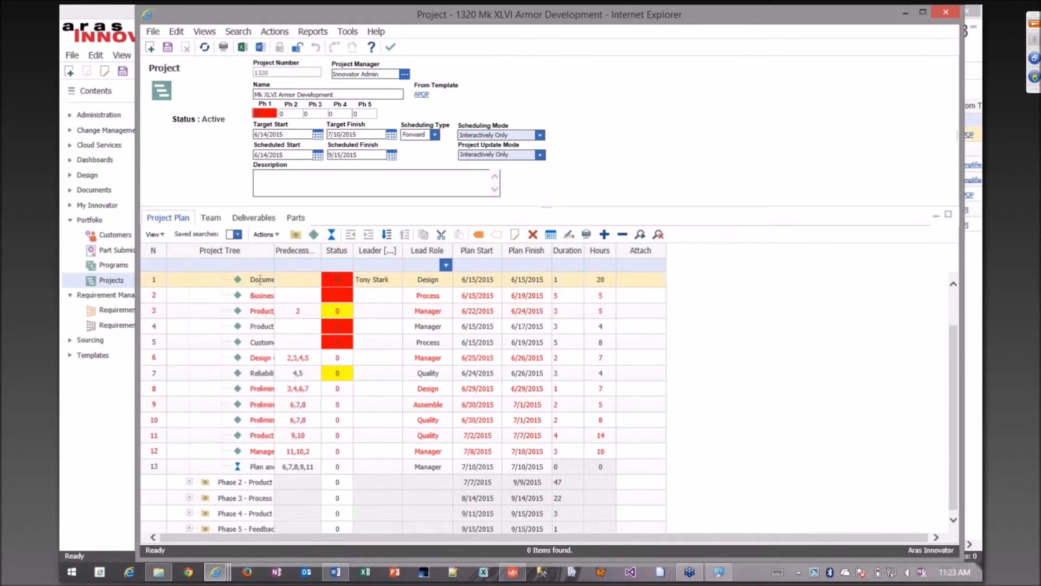
pyautogui.rightClick(261, 280)
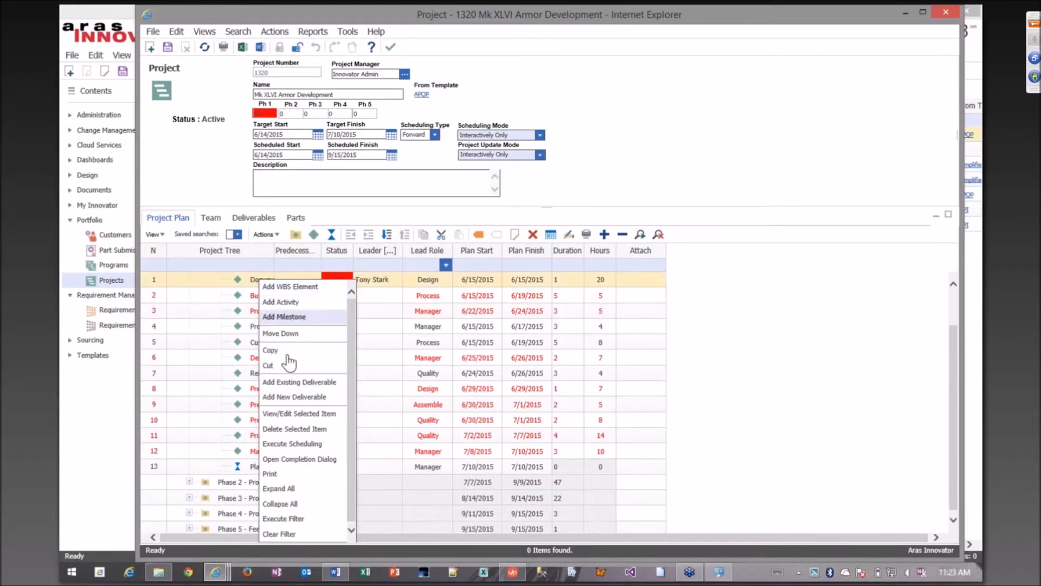
pyautogui.click(336, 413)
pyautogui.doubleClick(409, 318)
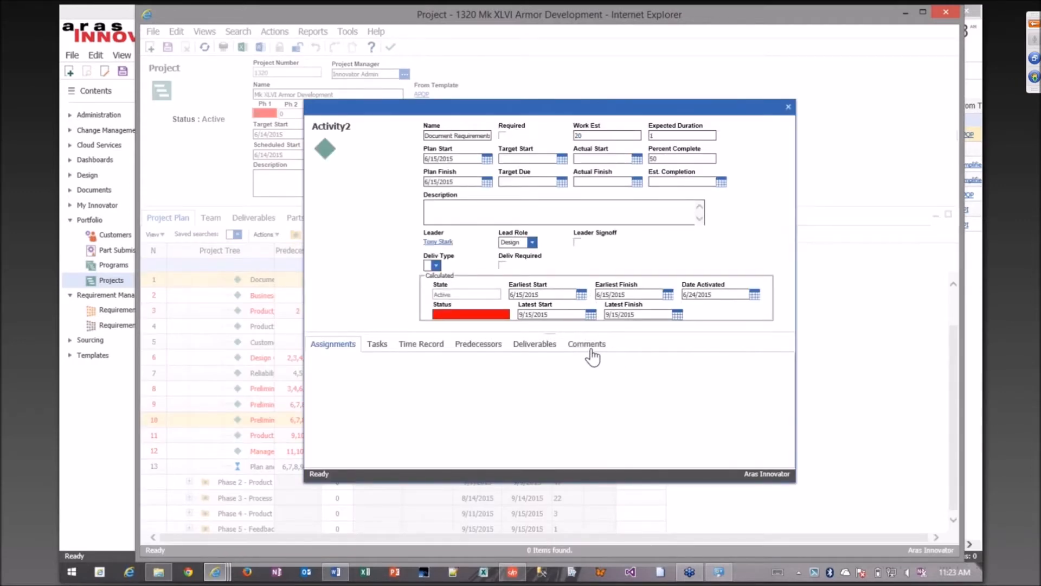
# Search the requirement documents and add Mk XLVI armor rqts as a deliverable of the Document Requirements activity.
pyautogui.click(533, 347)
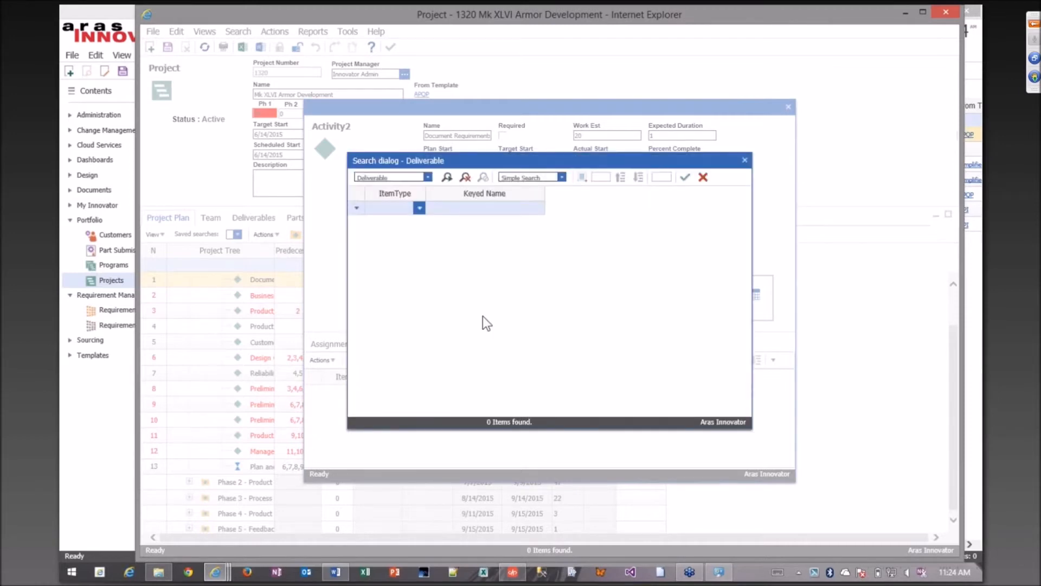
pyautogui.click(446, 178)
pyautogui.click(428, 177)
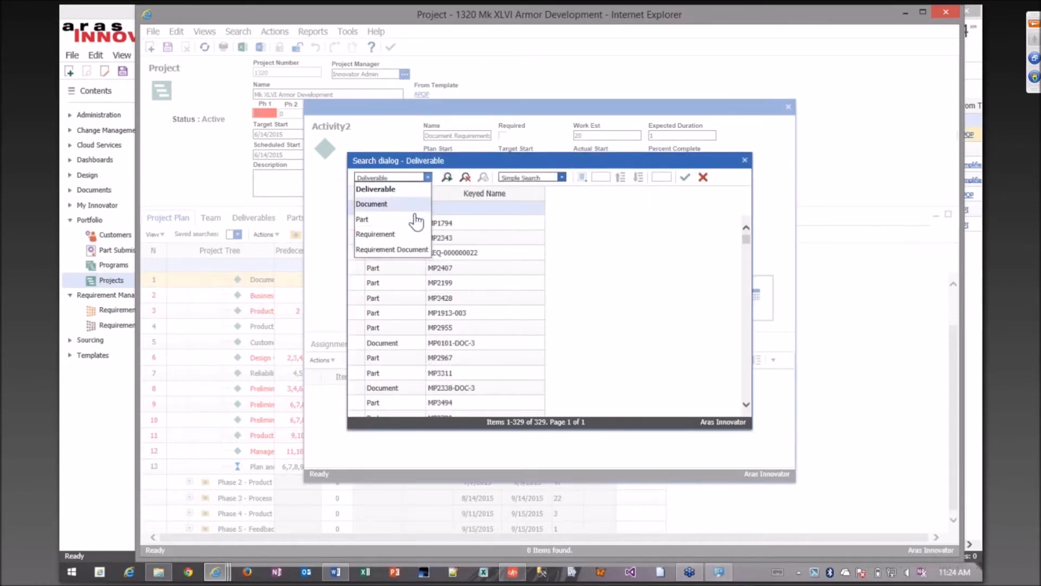
pyautogui.click(418, 248)
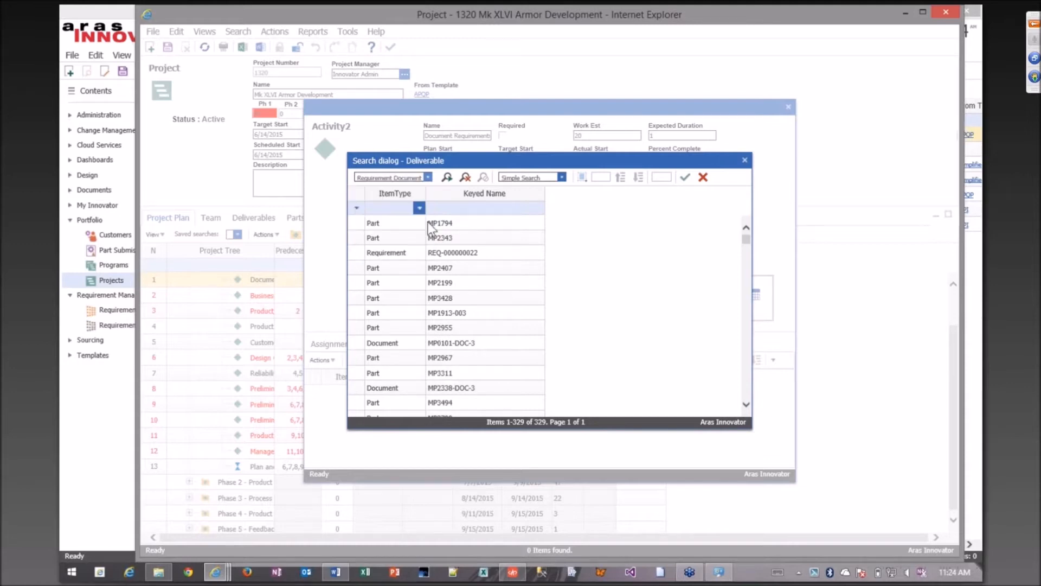
pyautogui.click(446, 177)
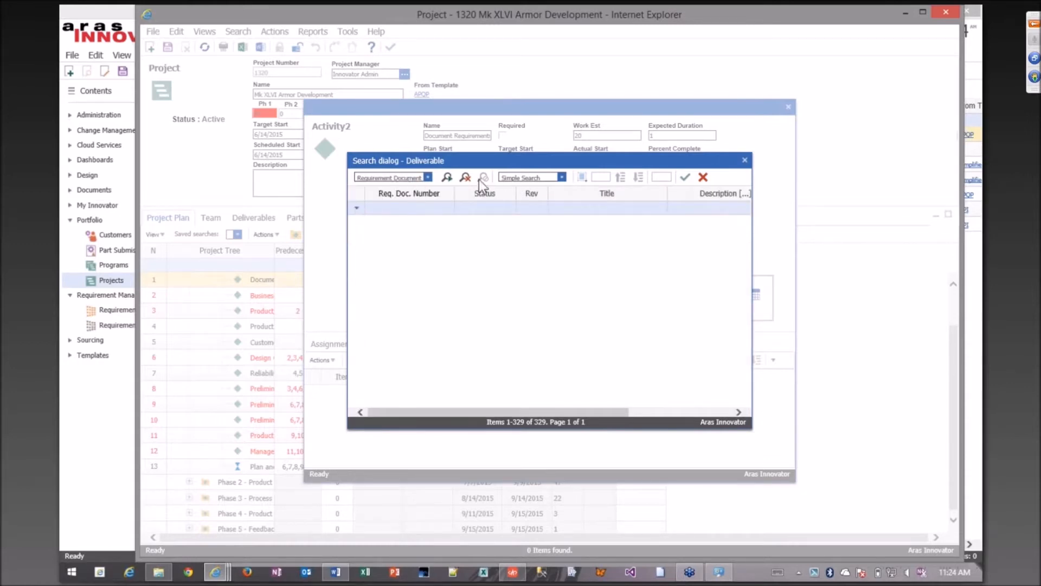
pyautogui.click(561, 285)
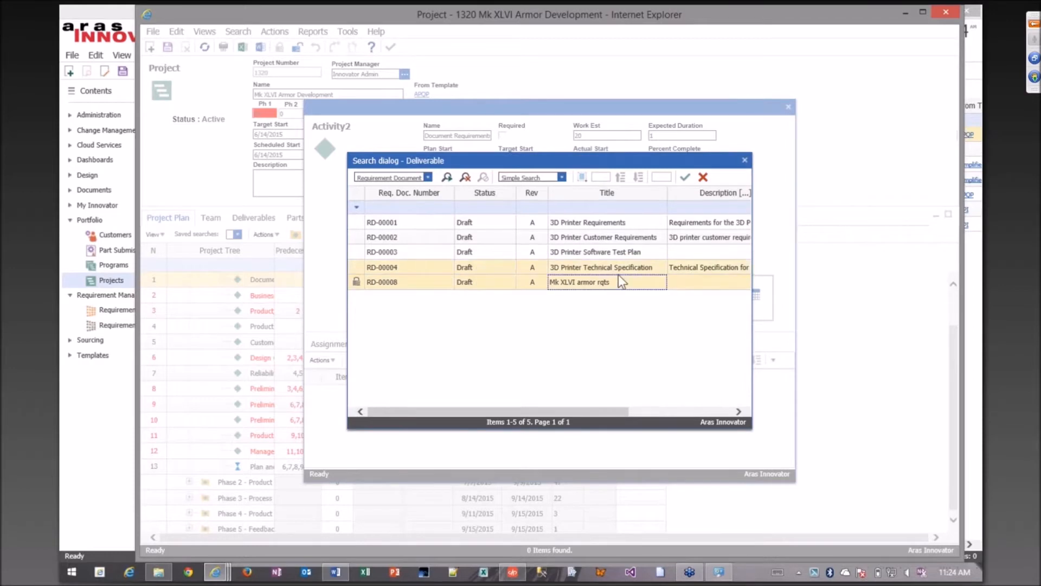
pyautogui.click(693, 177)
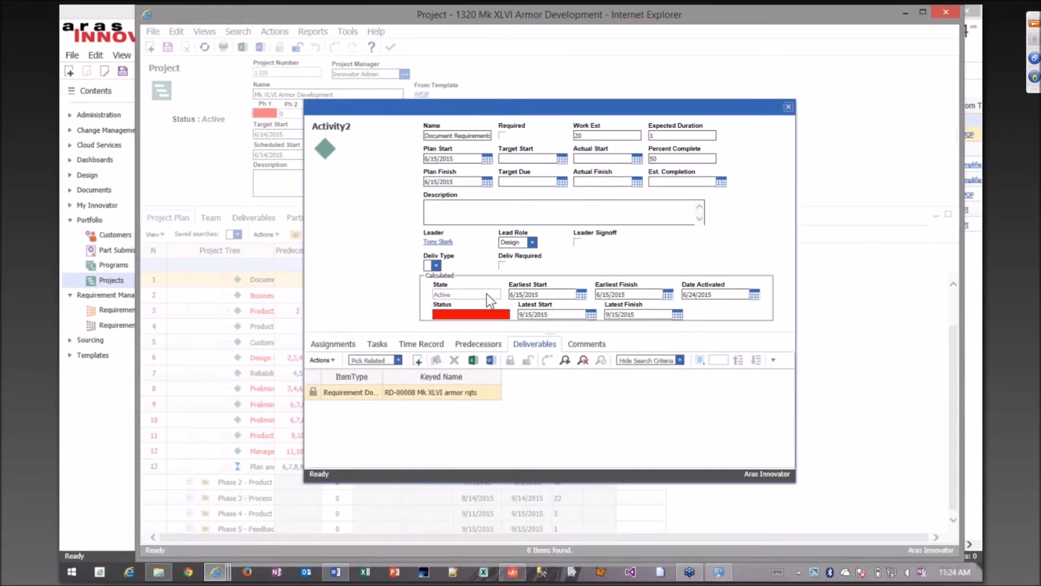
# Set the Document Requirements activity's percent complete to 100, then save, unlock and close the project.
pyautogui.moveTo(481, 107); pyautogui.dragTo(368, 108)
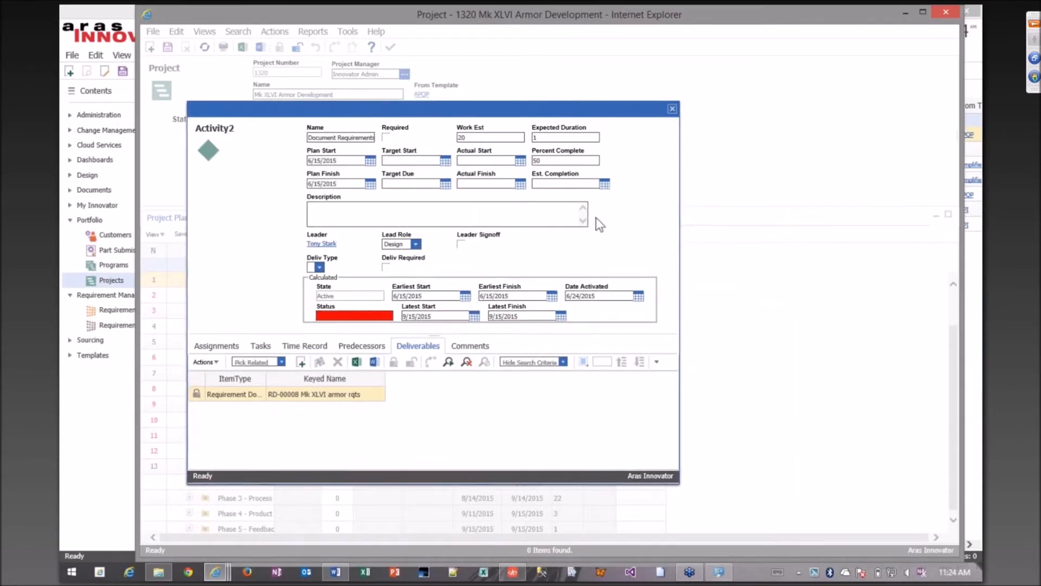
pyautogui.doubleClick(549, 161)
pyautogui.write('100')
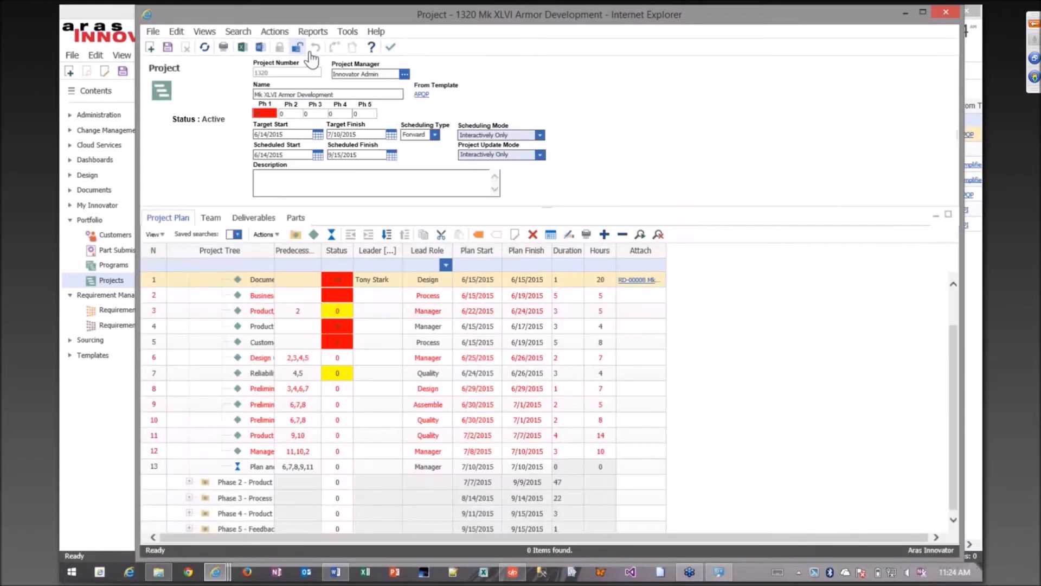
pyautogui.click(392, 49)
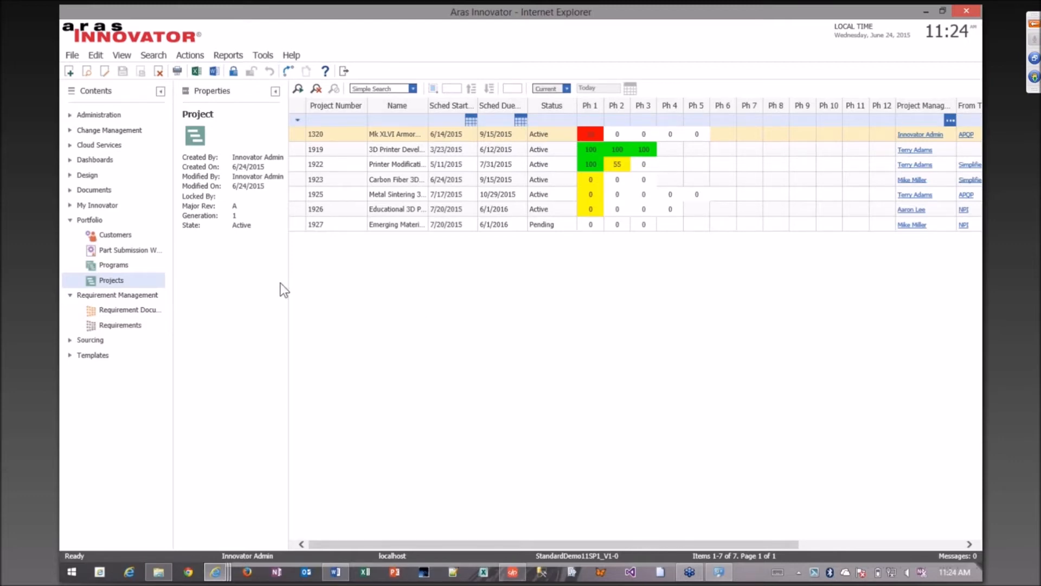
# Collapse the portfolio section of the contents tree and go to the requirement documents.
pyautogui.click(69, 221)
pyautogui.click(69, 235)
pyautogui.click(70, 234)
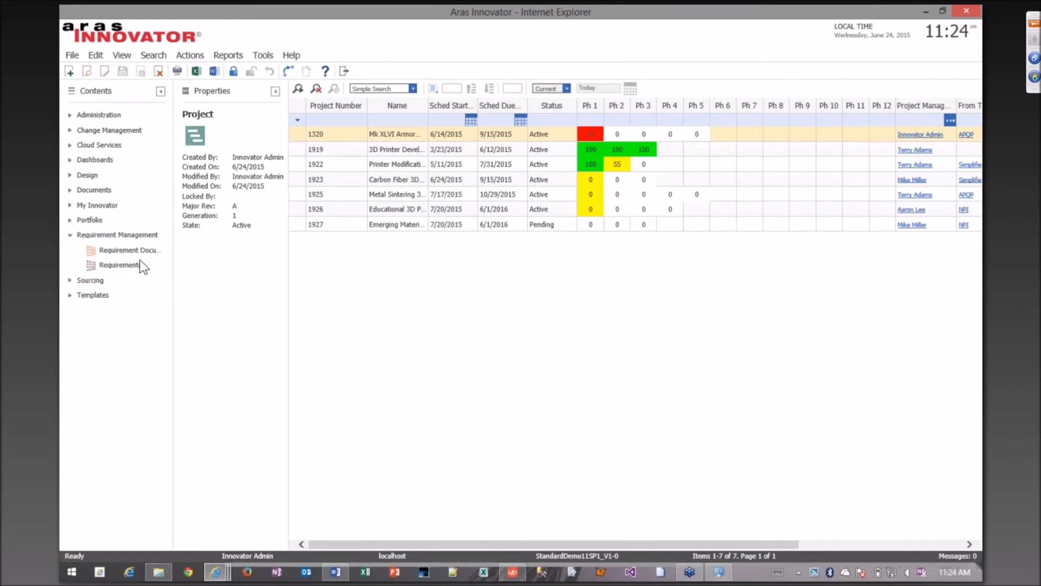
pyautogui.click(146, 251)
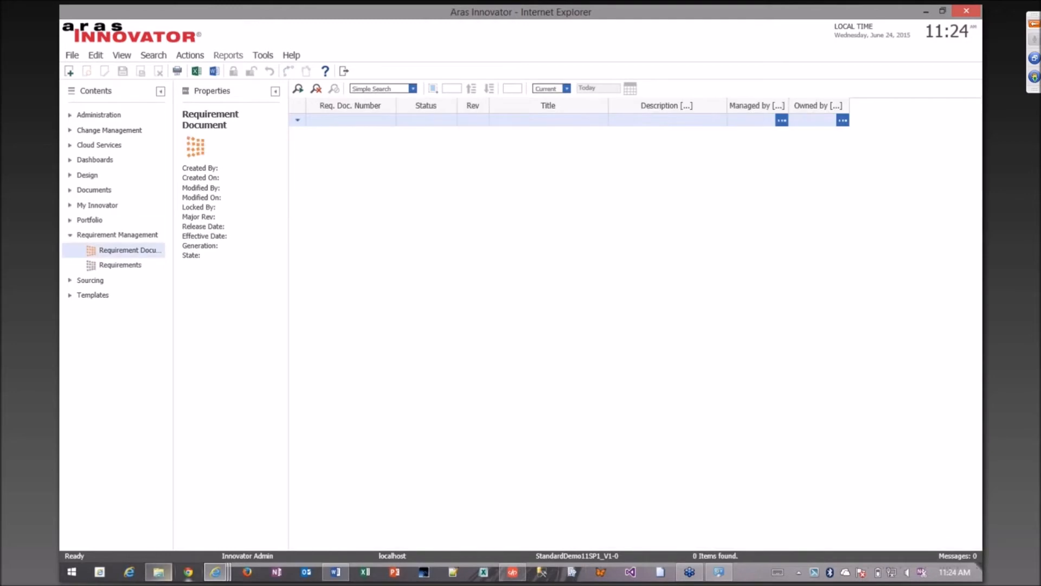
# Bring up the open 3D Printer Requirements document, view its life cycle map and close the map.
pyautogui.moveTo(222, 572)
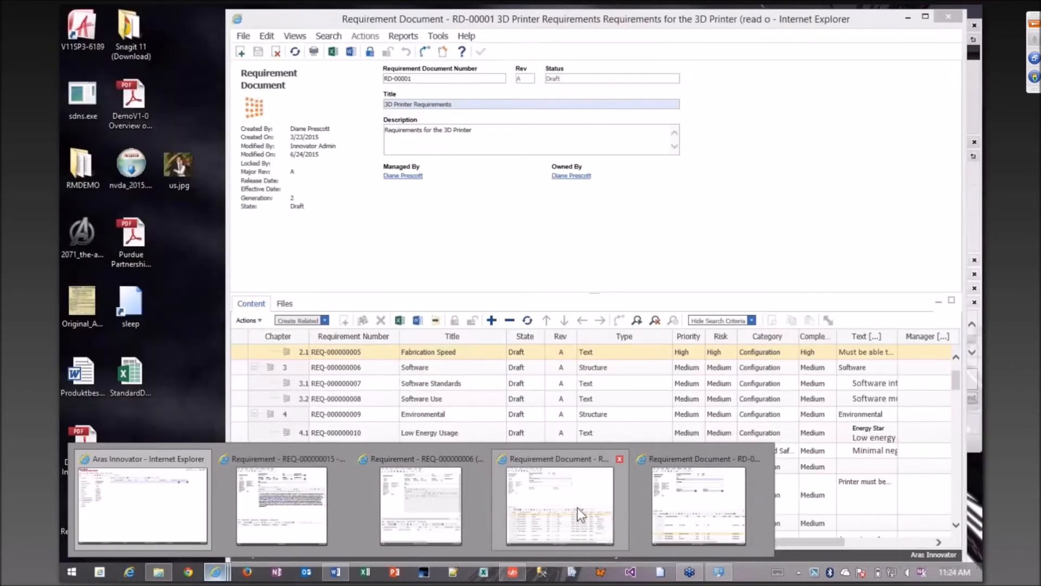
pyautogui.click(577, 508)
pyautogui.click(294, 36)
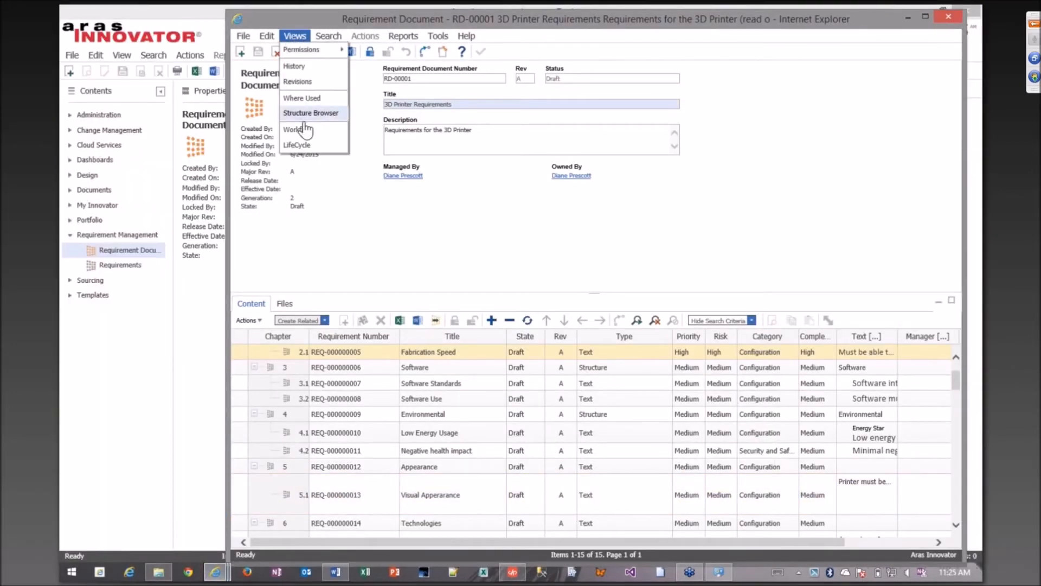
pyautogui.click(298, 145)
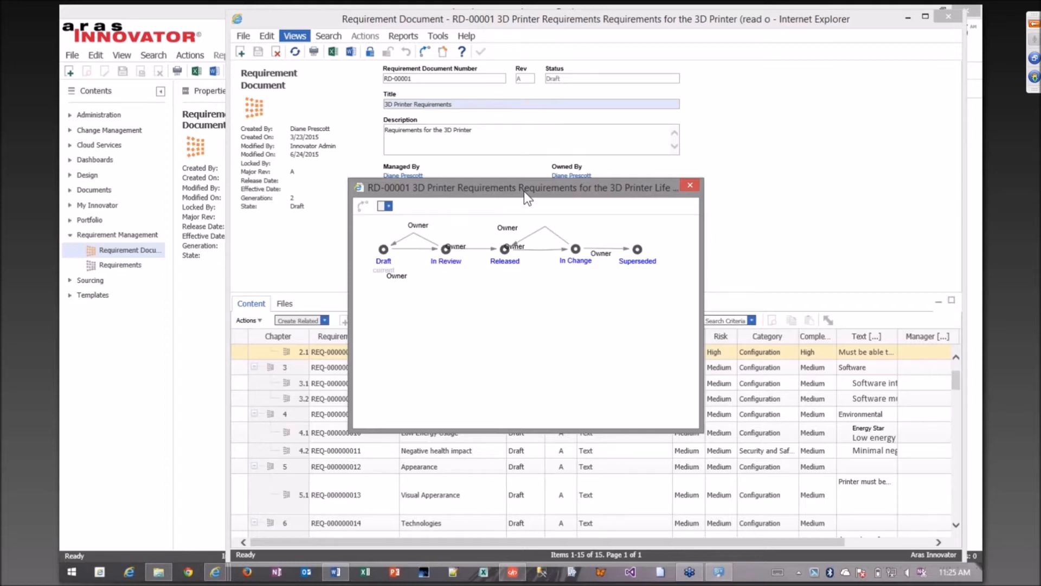
pyautogui.click(697, 184)
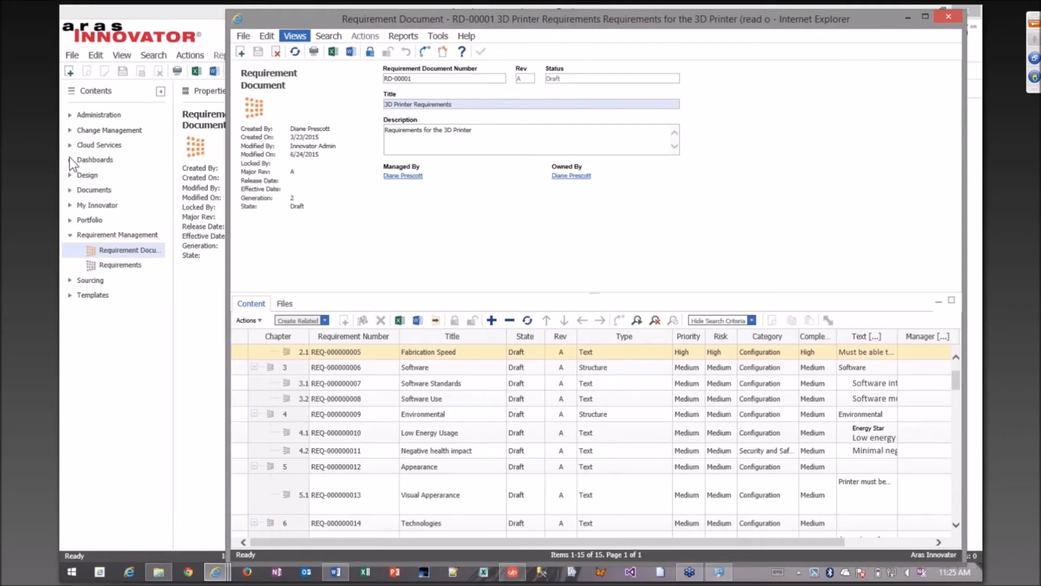
# List all ECOs under change management and open ECO-00001018, Release NEW MakerBot with cover option.
pyautogui.click(70, 129)
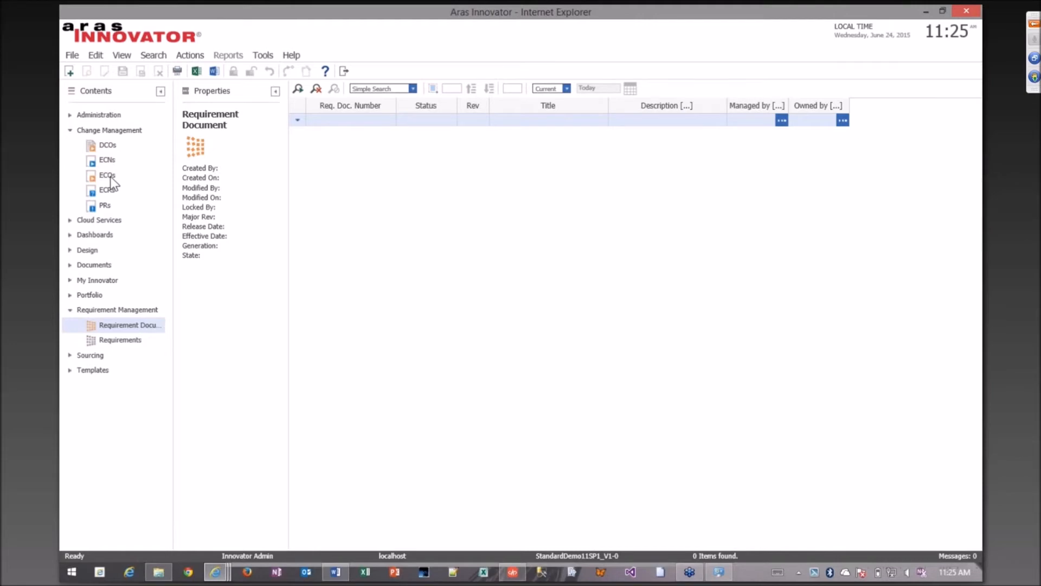
pyautogui.click(110, 175)
pyautogui.click(298, 89)
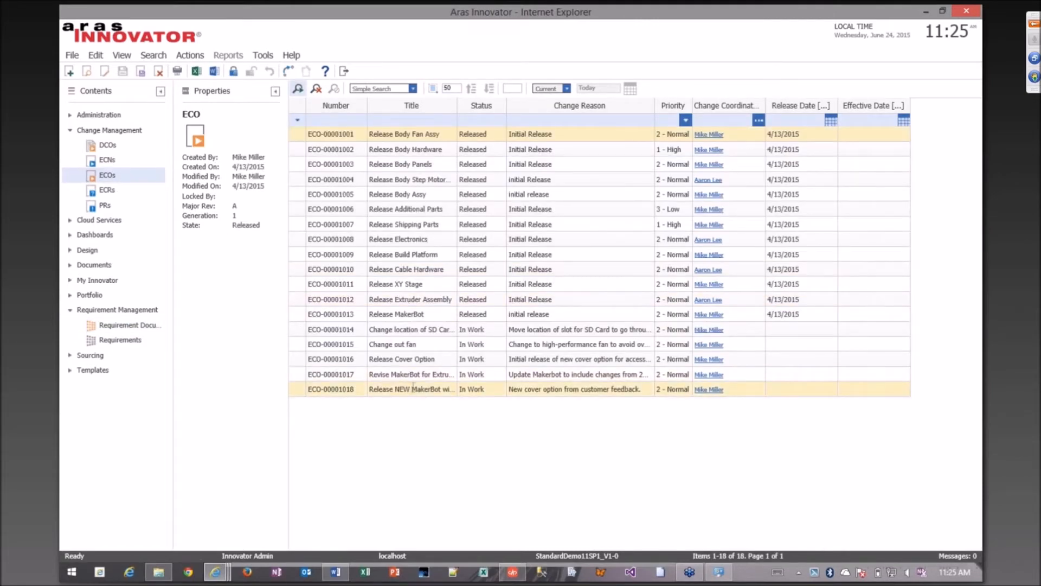
pyautogui.click(413, 387)
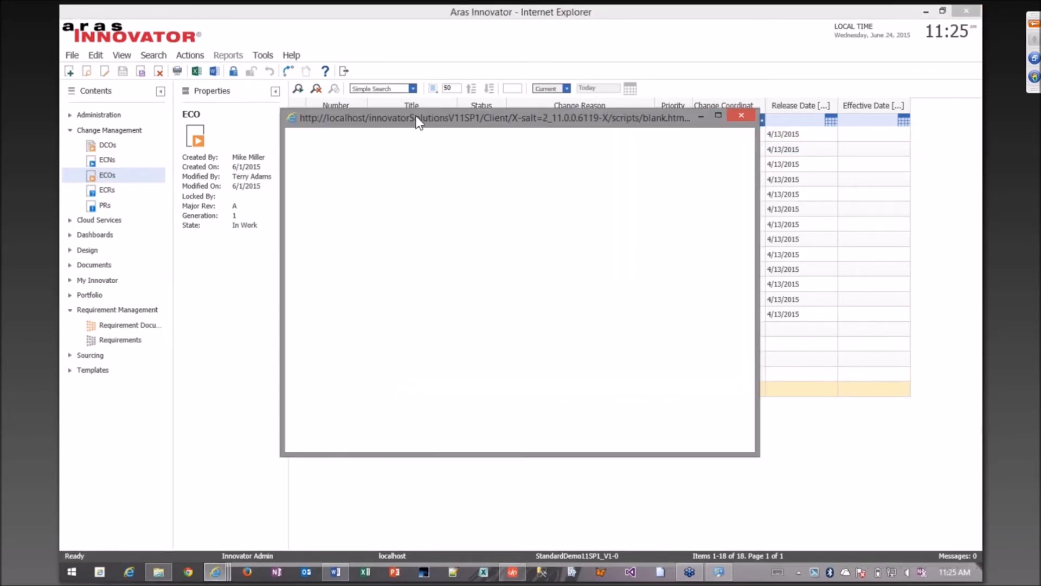
# Examine the workflow process of ECO-00001018, then close the workflow and the ECO.
pyautogui.click(350, 135)
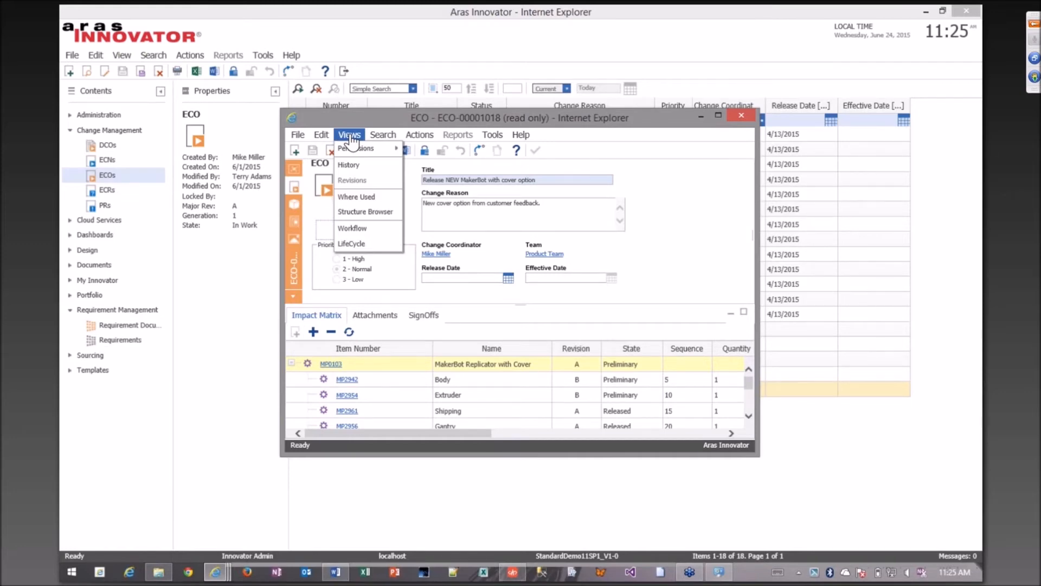
pyautogui.click(362, 230)
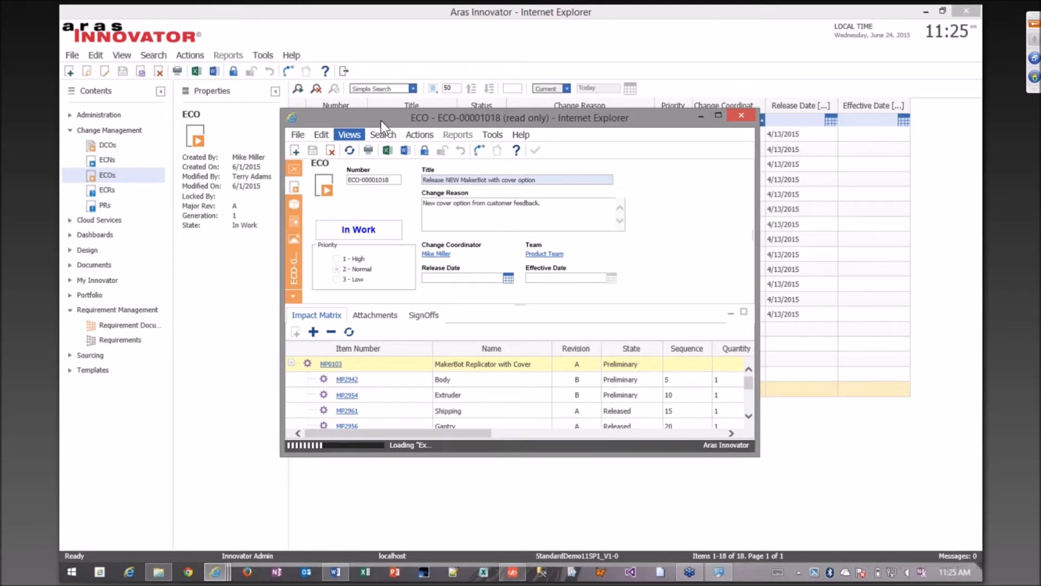
pyautogui.moveTo(500, 15); pyautogui.dragTo(454, 14)
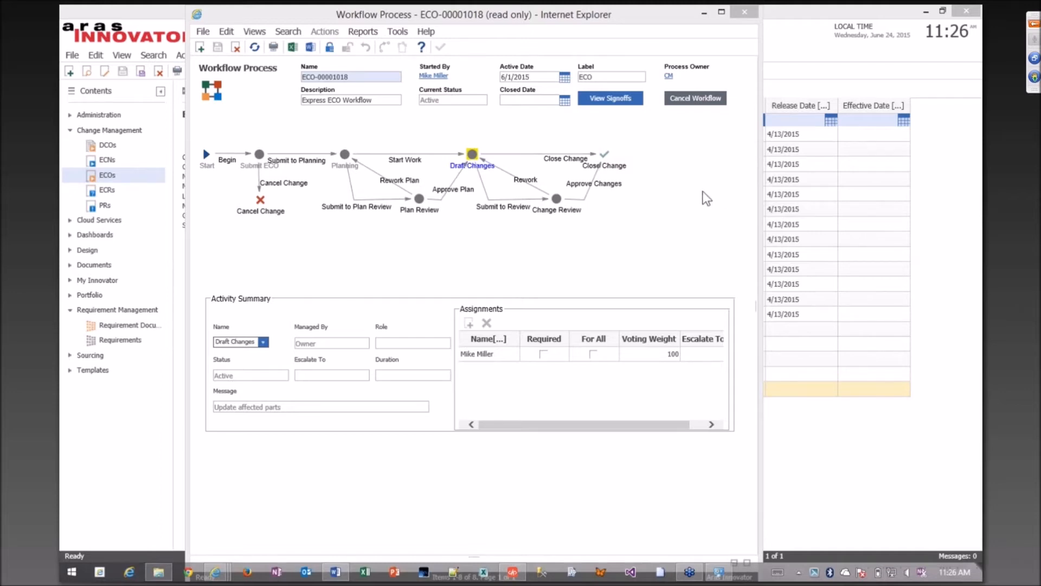
pyautogui.click(743, 12)
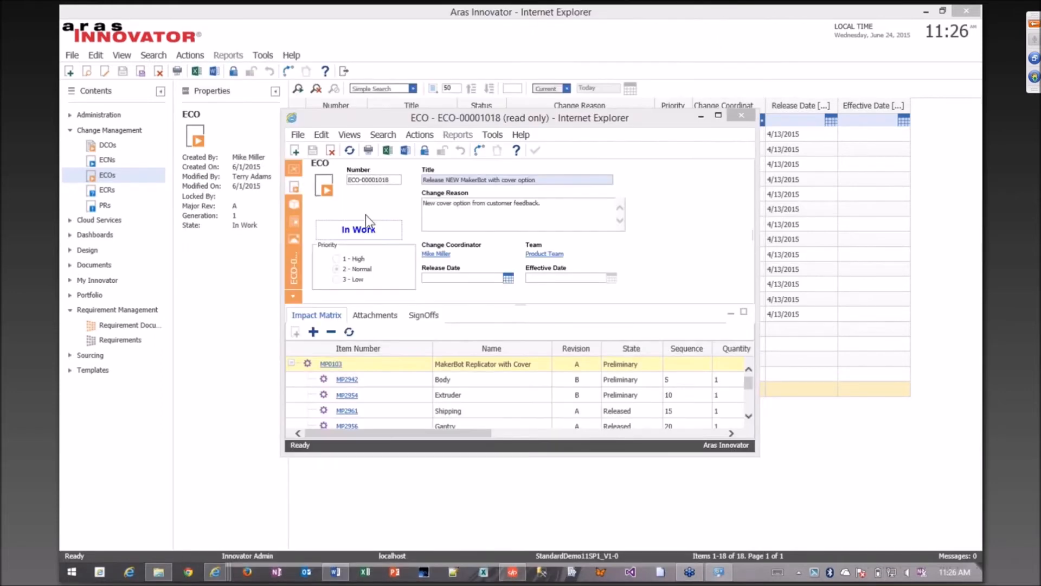
pyautogui.click(640, 118)
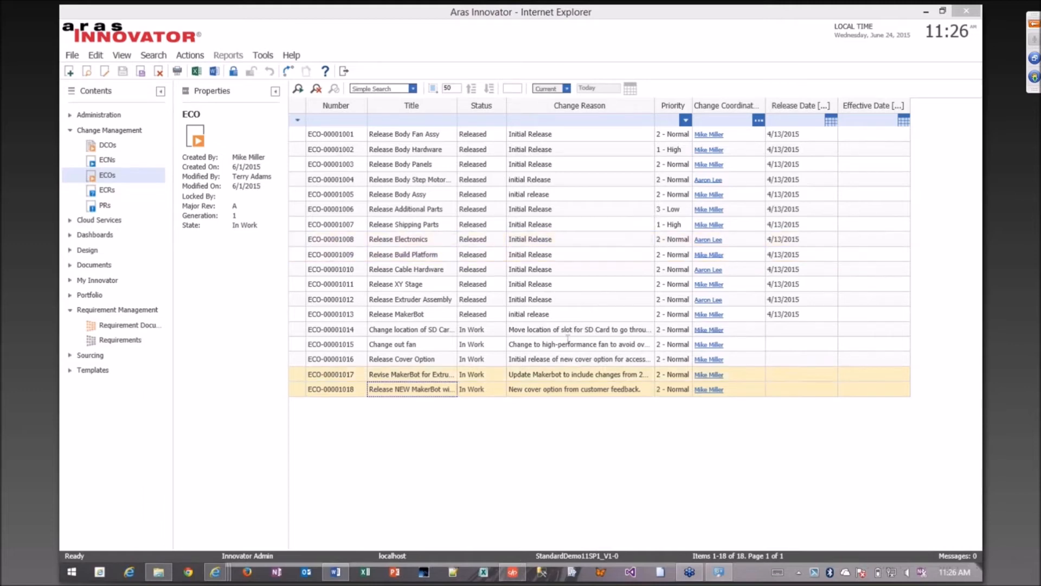
# List the requirement documents and run the Requirements By Priority Report for RD-00001, 3D Printer Requirements.
pyautogui.click(145, 323)
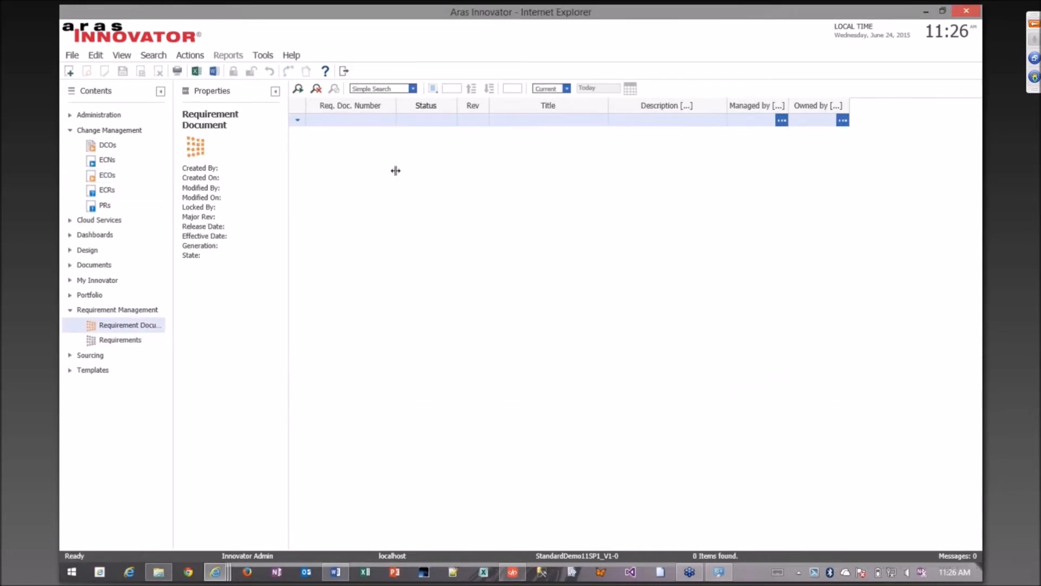
pyautogui.click(302, 88)
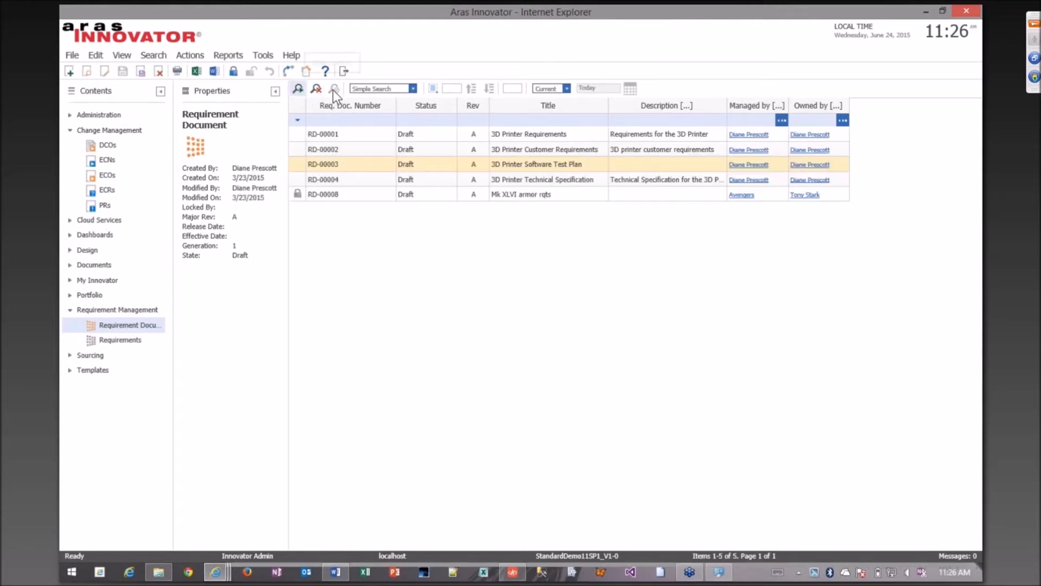
pyautogui.click(323, 136)
pyautogui.rightClick(324, 137)
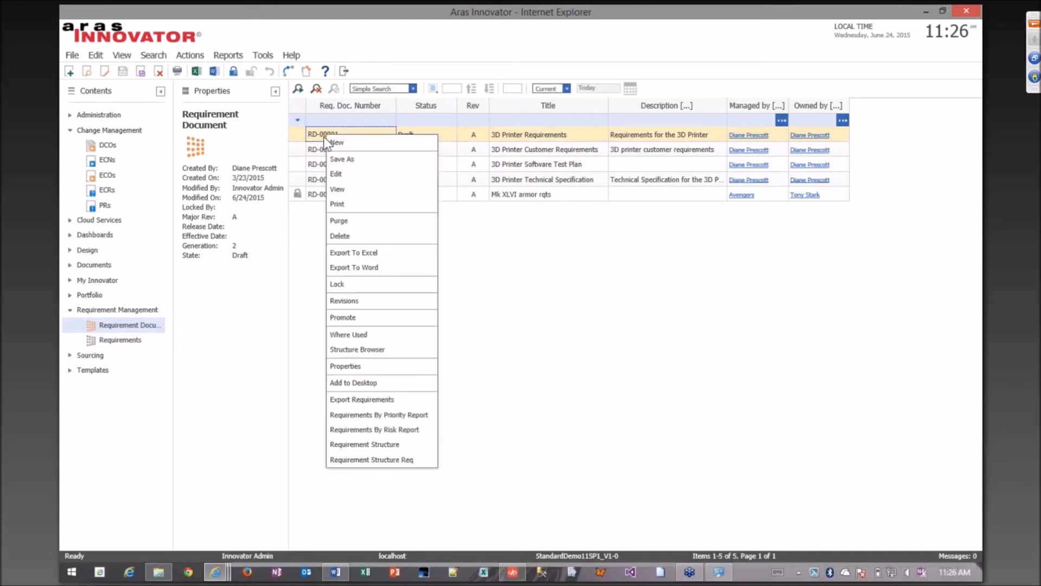
pyautogui.click(429, 415)
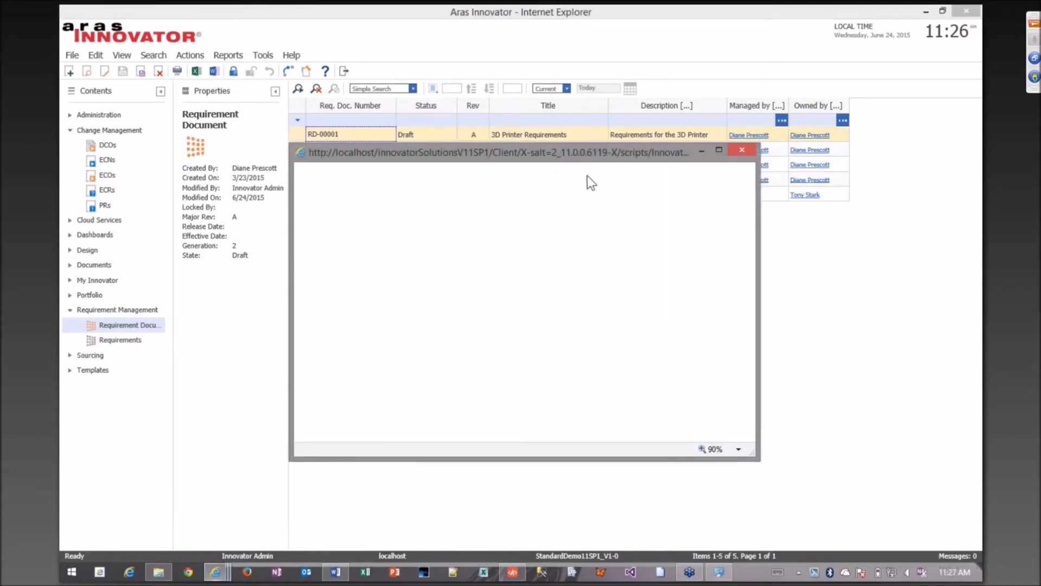
# Enlarge and reposition the report window to examine the requirements ordered by priority, then close the report.
pyautogui.moveTo(541, 148); pyautogui.dragTo(409, 25)
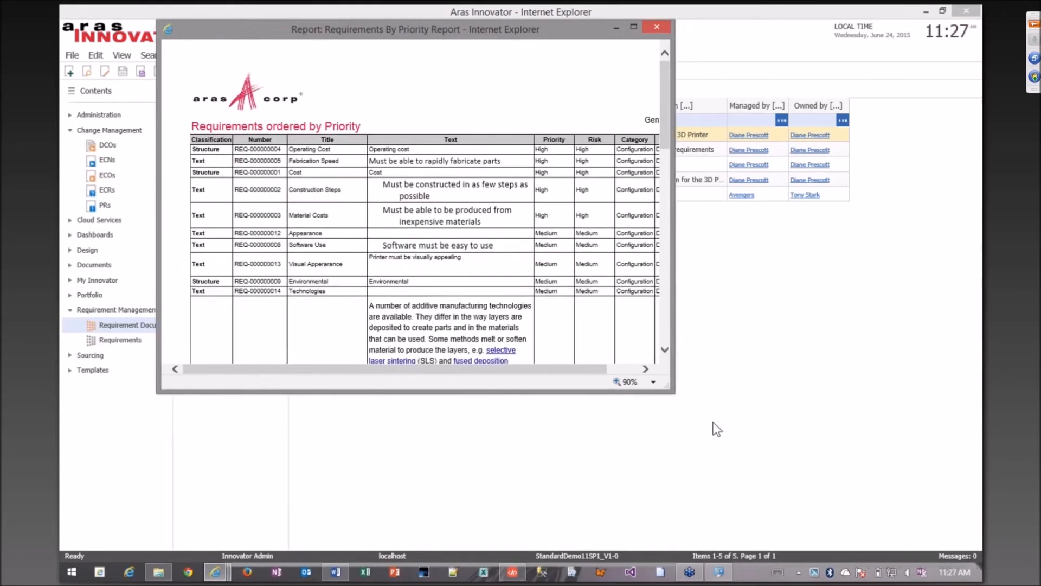
pyautogui.moveTo(670, 389); pyautogui.dragTo(802, 505)
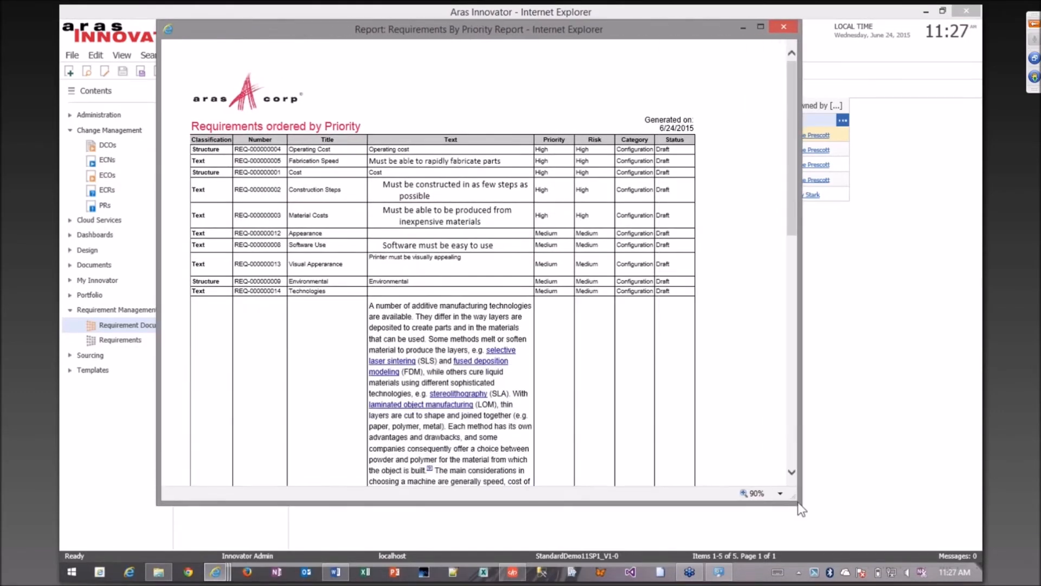
pyautogui.moveTo(305, 31); pyautogui.dragTo(280, 32)
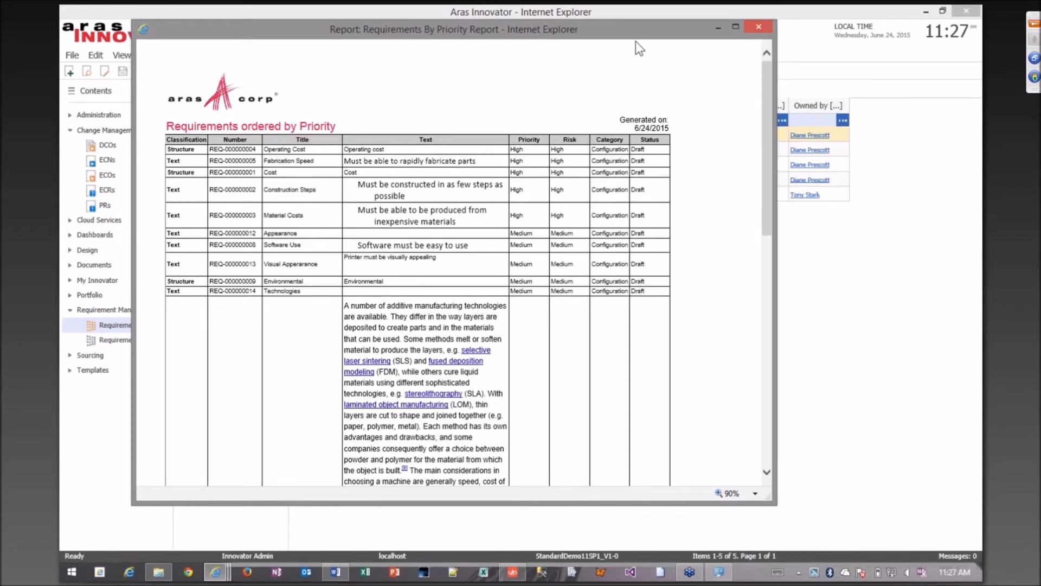
pyautogui.moveTo(637, 31); pyautogui.dragTo(619, 35)
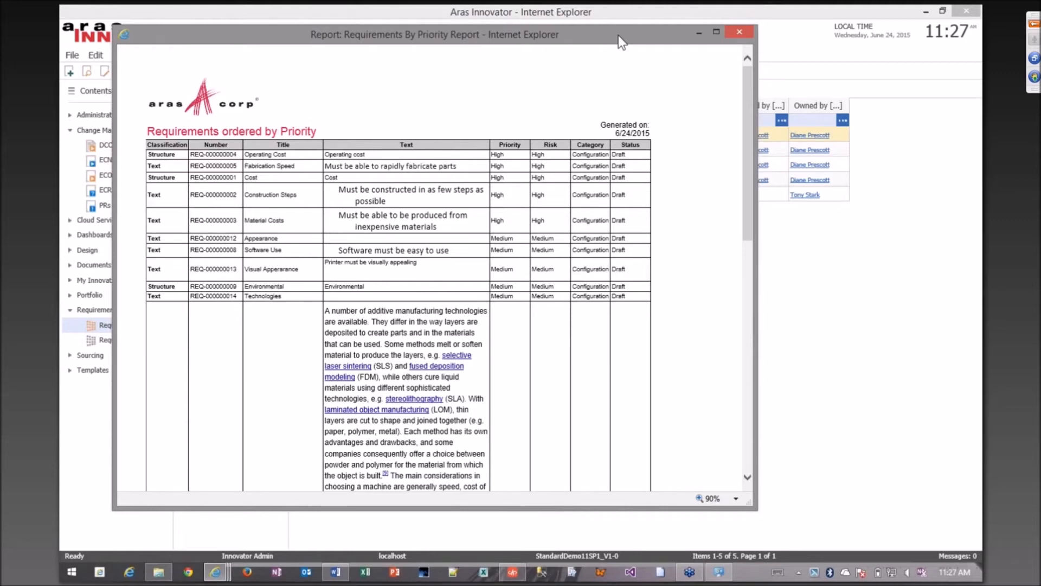
pyautogui.moveTo(613, 34); pyautogui.dragTo(607, 64)
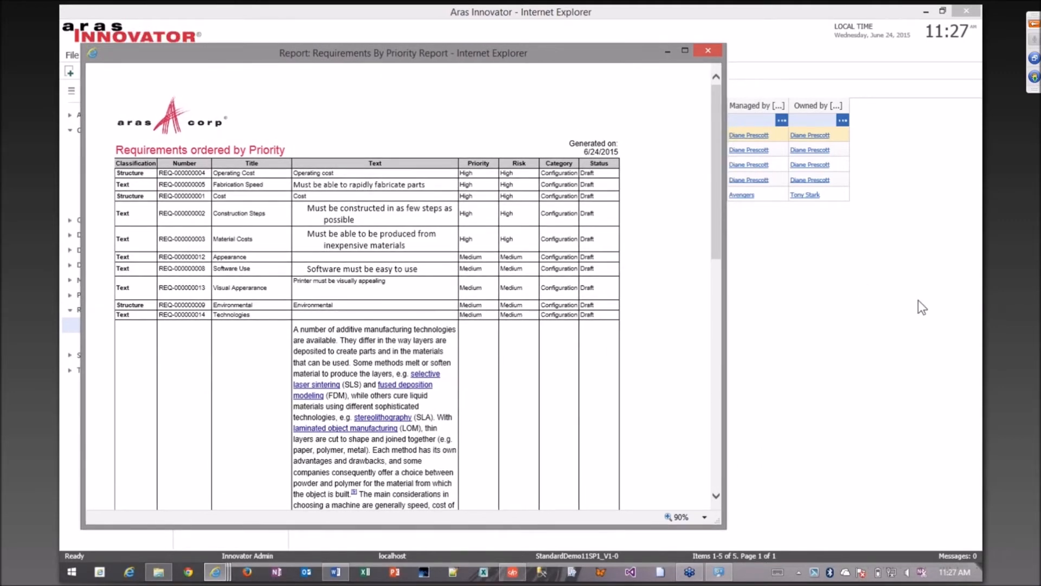
pyautogui.click(976, 335)
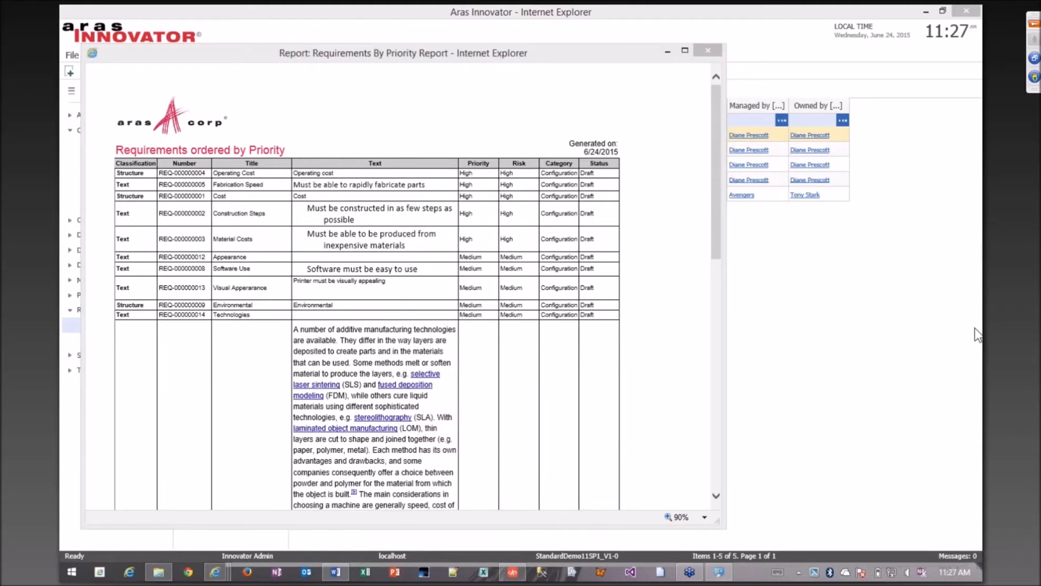
pyautogui.moveTo(541, 60); pyautogui.dragTo(537, 63)
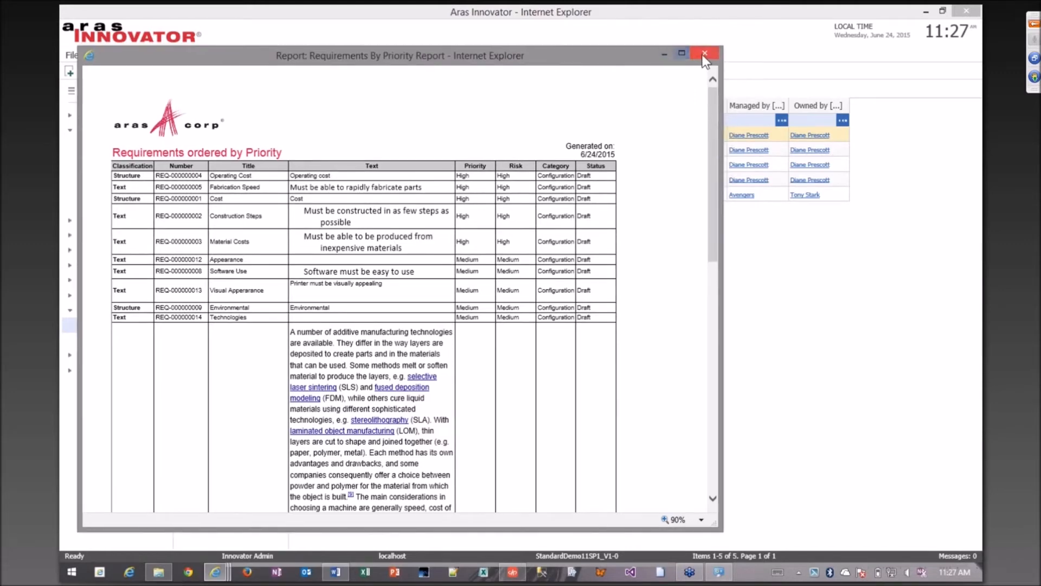
pyautogui.click(704, 54)
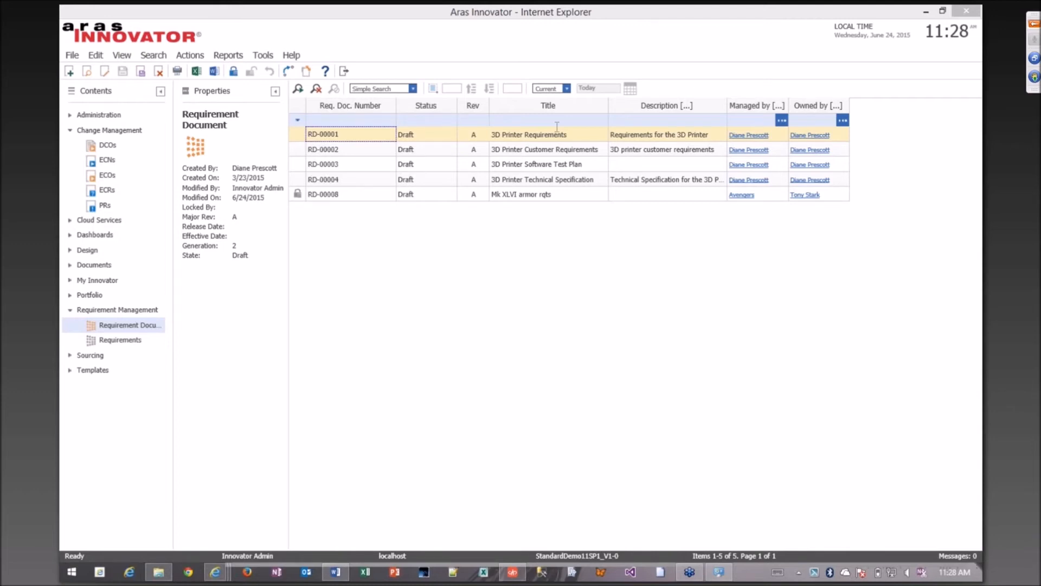
# Switch to AML Studio and submit the ApplyAML get query for Requirement Document items on the StandardDemo11SP1_V1-0 database.
pyautogui.click(513, 572)
pyautogui.moveTo(577, 86); pyautogui.dragTo(448, 3)
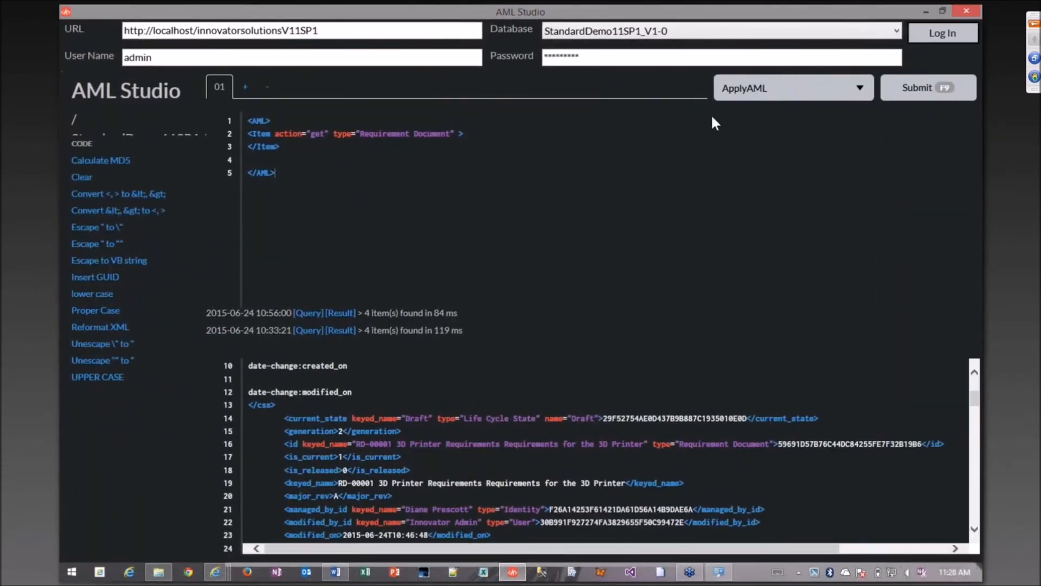
pyautogui.click(742, 35)
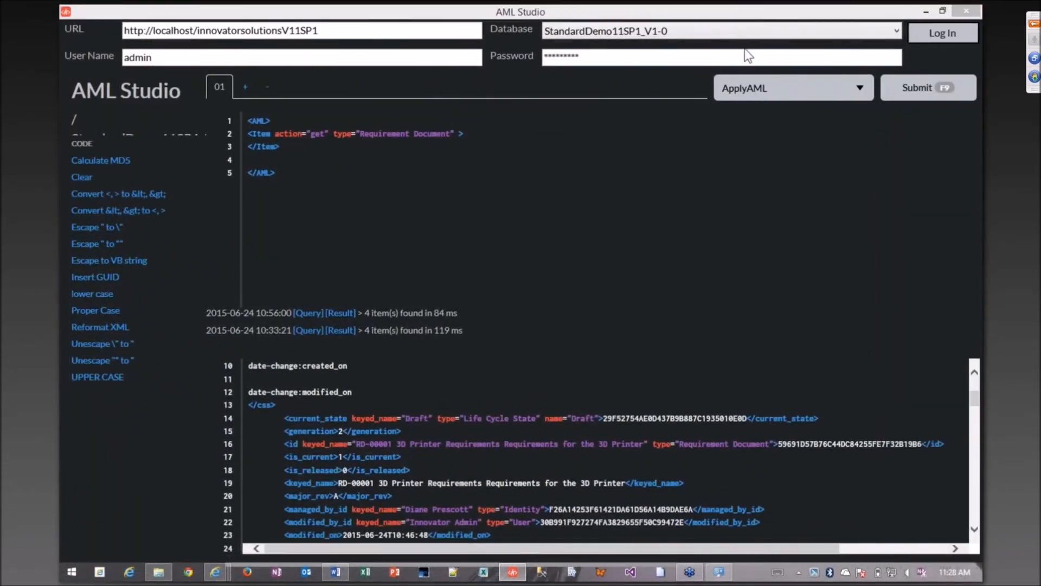
pyautogui.click(746, 53)
pyautogui.moveTo(316, 175); pyautogui.dragTo(247, 120)
pyautogui.click(314, 175)
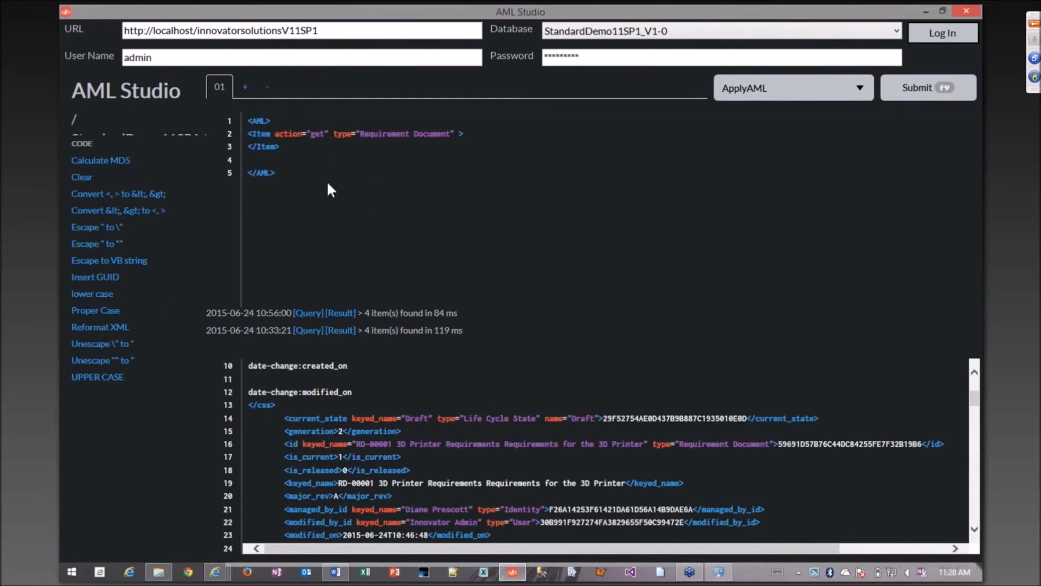
pyautogui.click(922, 87)
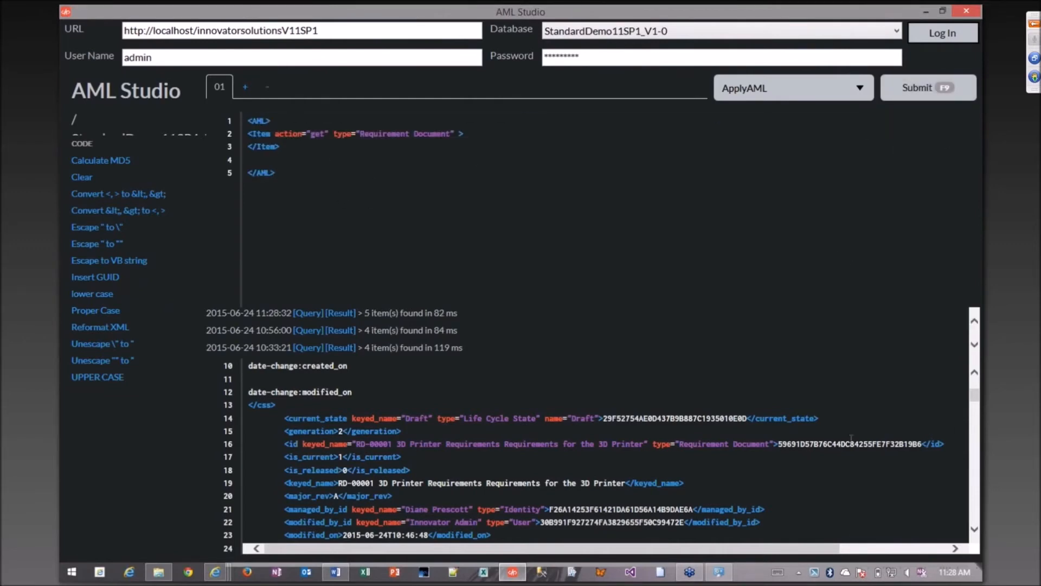
# Examine the returned AML properties of requirement document RD-00001, including its keyed_name, then minimize AML Studio to return to Aras Innovator.
pyautogui.scroll(-1, 975, 400)
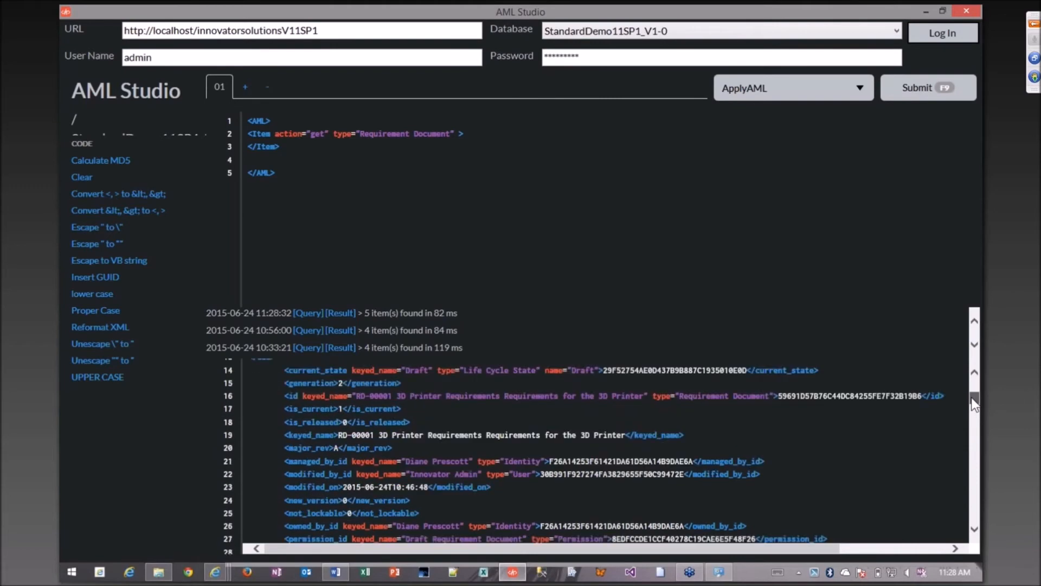
pyautogui.moveTo(351, 443); pyautogui.dragTo(394, 448)
pyautogui.moveTo(744, 445); pyautogui.dragTo(284, 443)
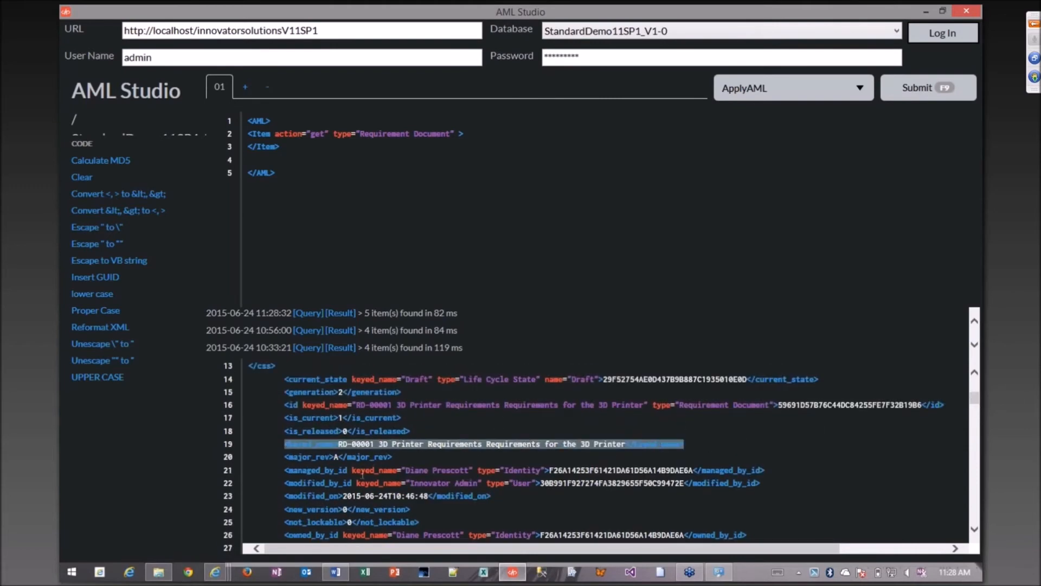
pyautogui.scroll(-1, 428, 523)
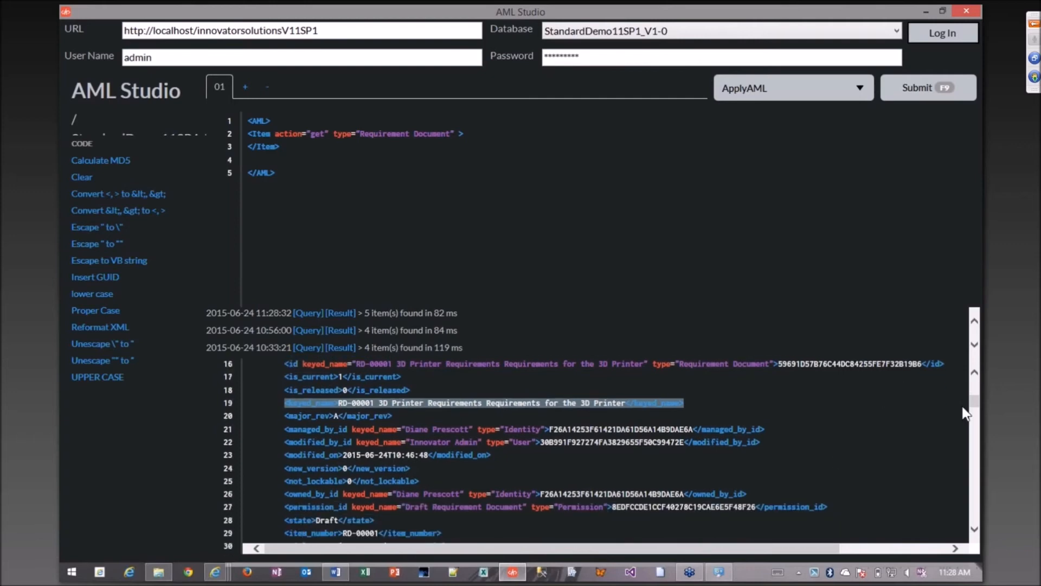
pyautogui.scroll(-1, 980, 408)
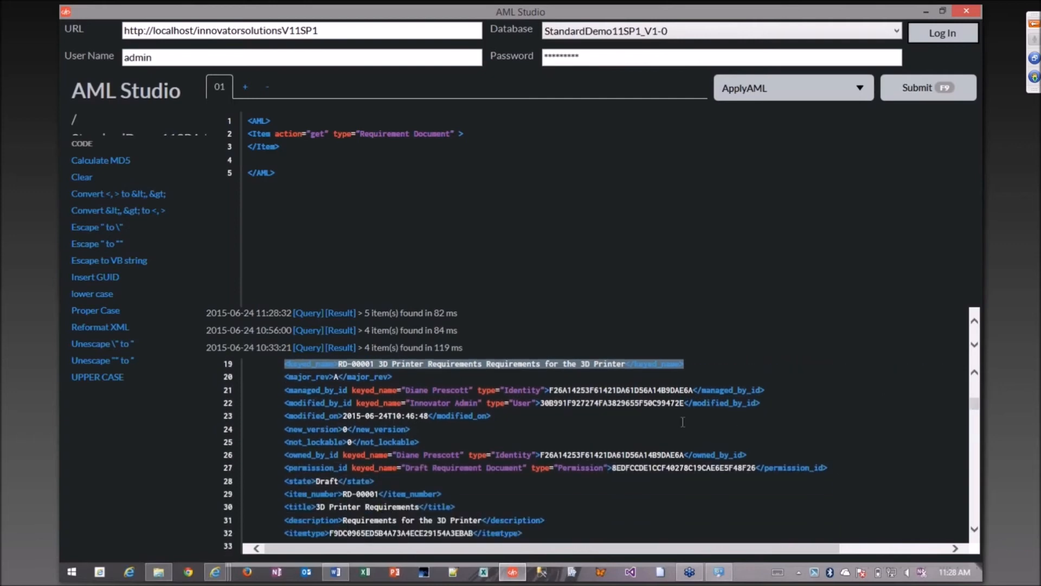
pyautogui.click(928, 10)
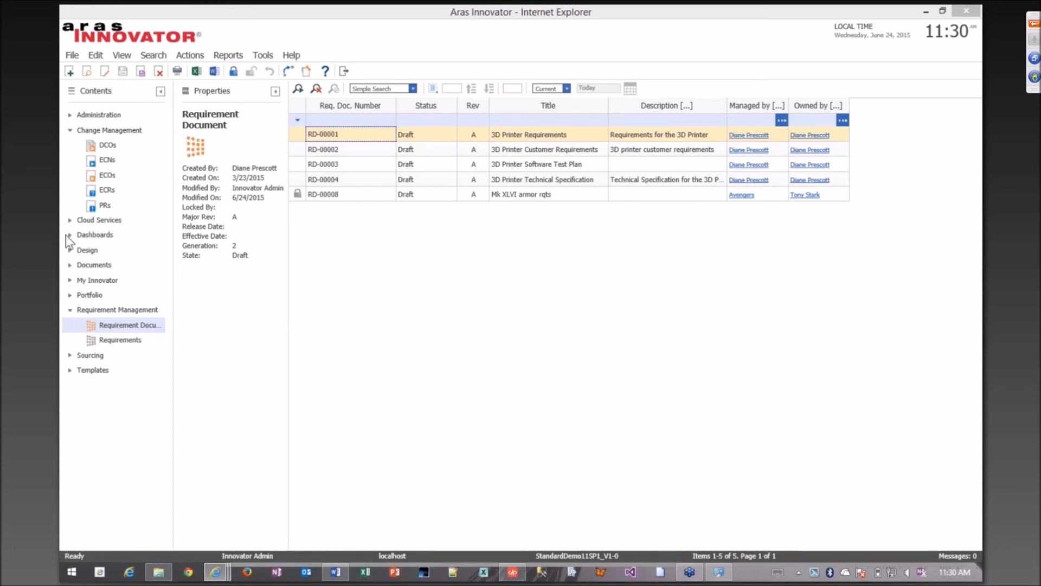
# List all parts under Design and open part MP0101, Makerbot Replicator.
pyautogui.click(69, 249)
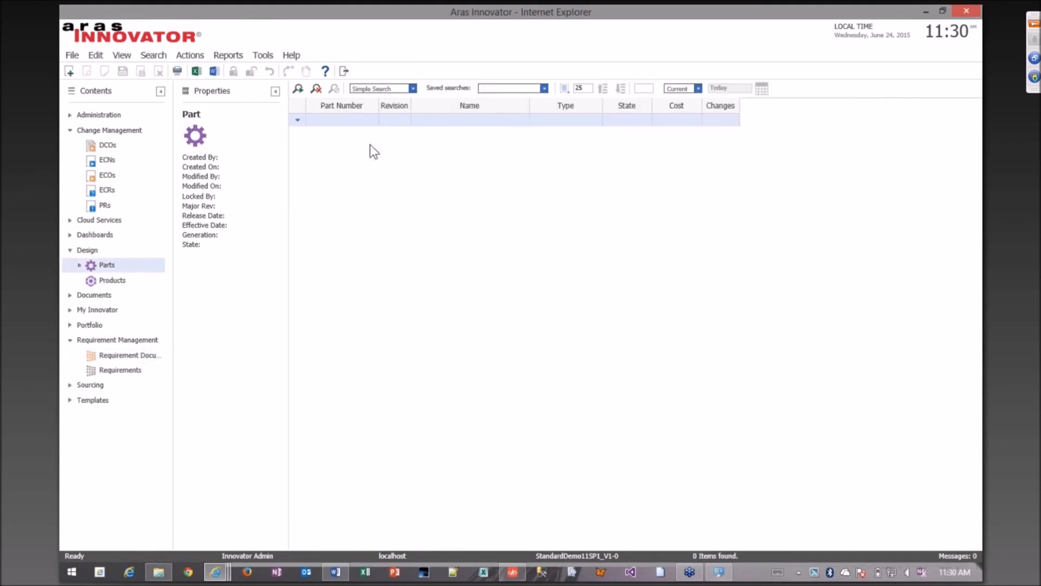
pyautogui.click(300, 90)
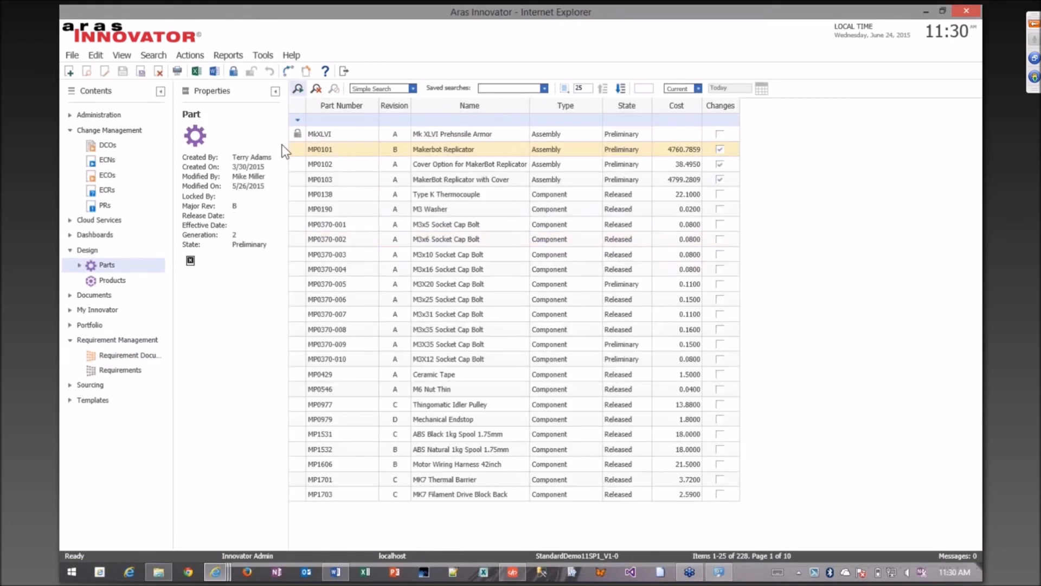
pyautogui.click(342, 152)
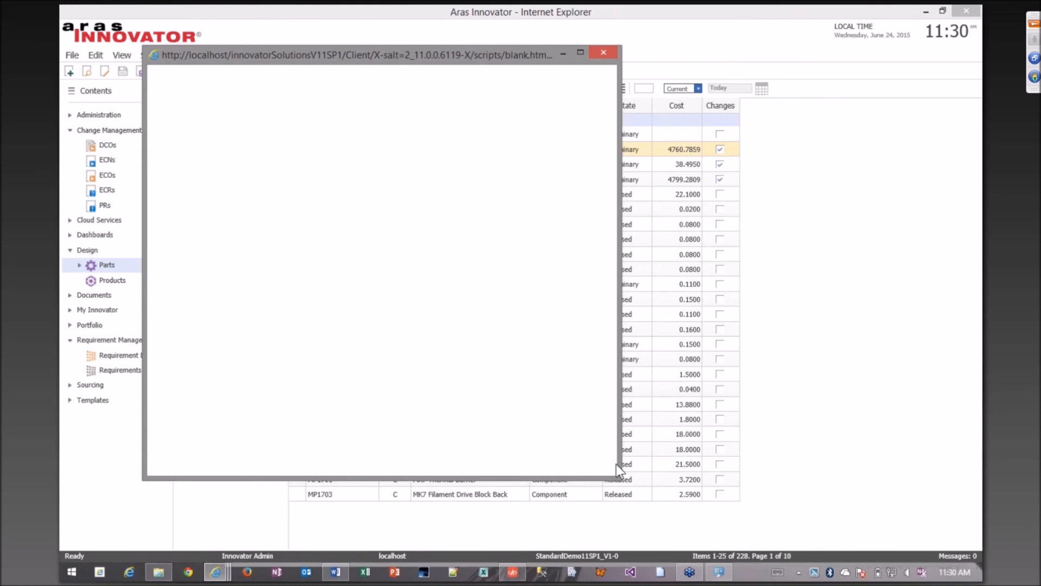
# Enlarge the part window and show the requirements related to the Makerbot Replicator part.
pyautogui.moveTo(617, 465); pyautogui.dragTo(821, 463)
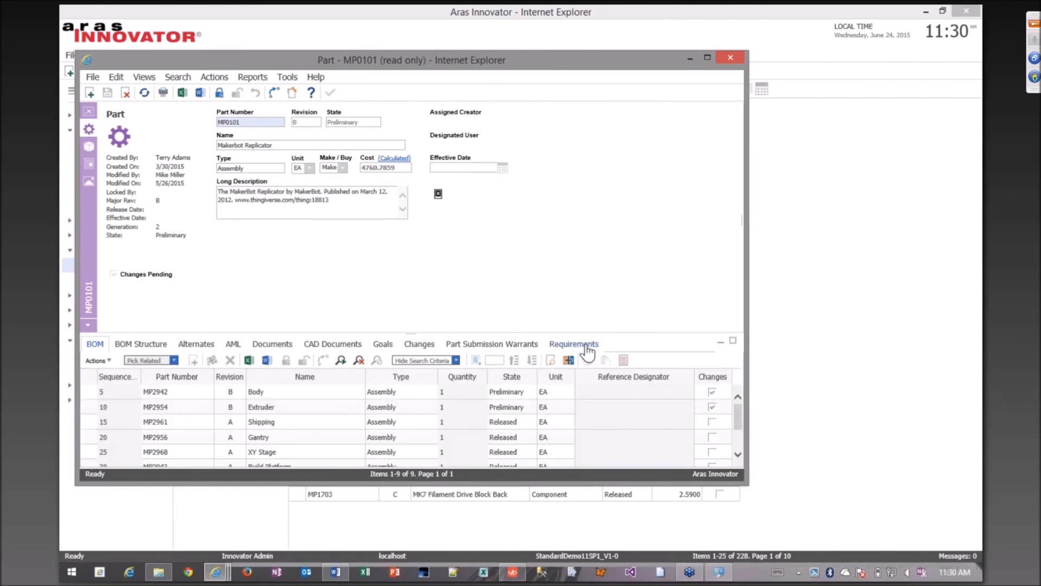
pyautogui.click(587, 351)
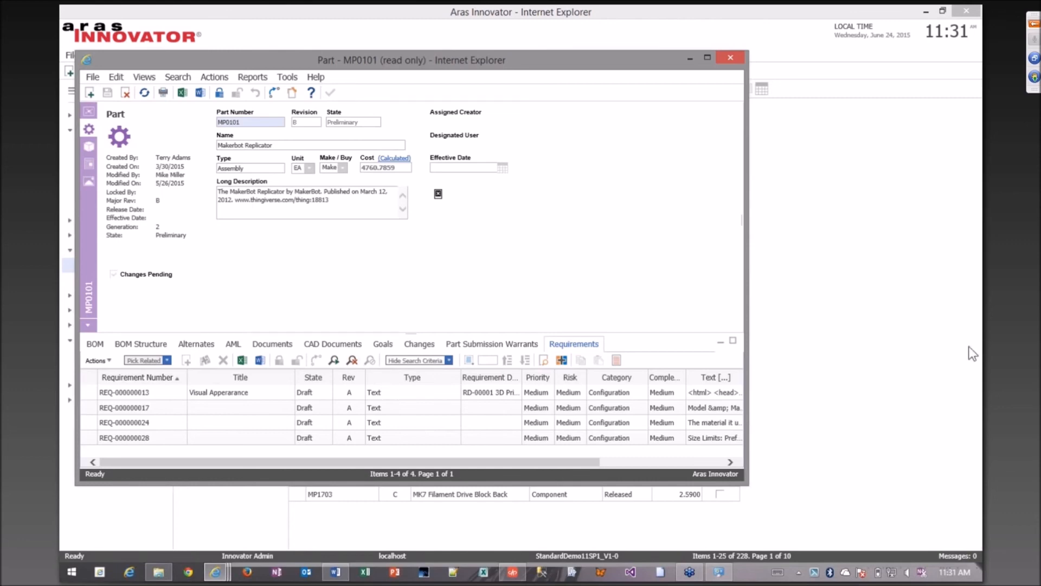
pyautogui.click(970, 322)
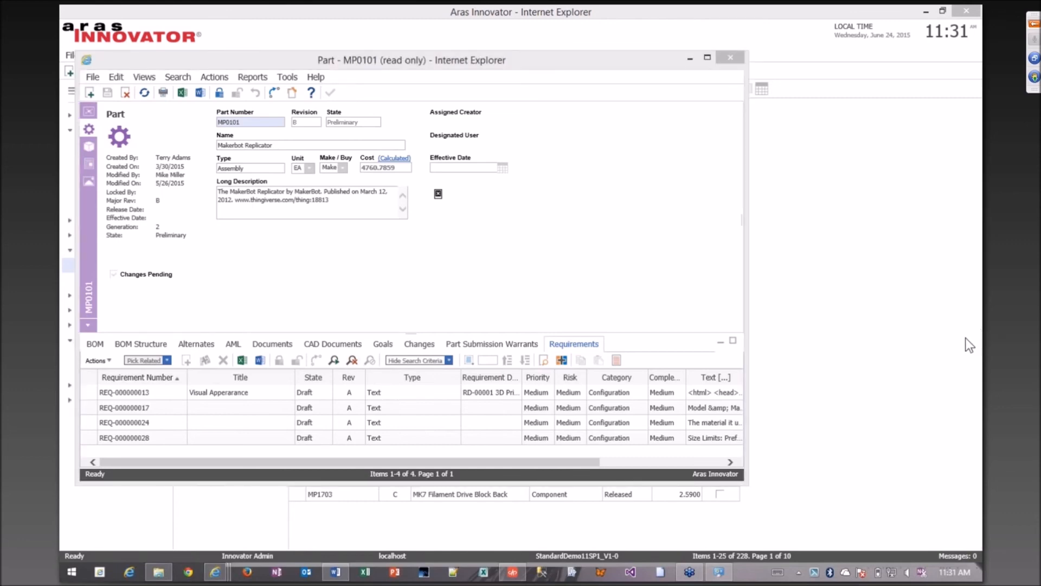